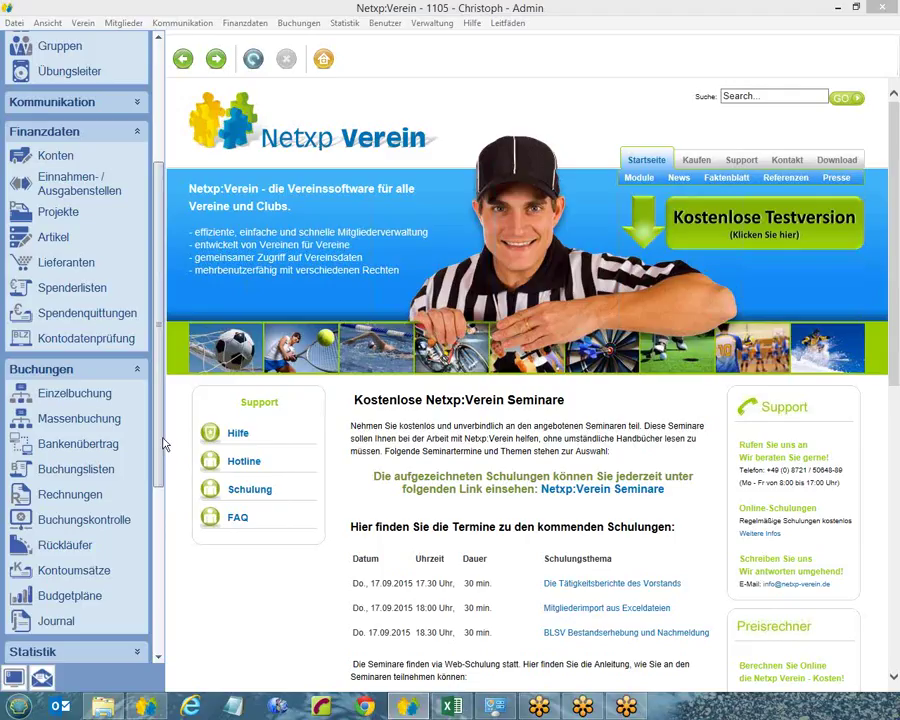
Collapse the Buchungen, Finanzdaten, Benutzer, Verwaltung, Mitglieder and Verein navigation groups
{"action": "left_click", "coordinate": [137, 369]}
{"action": "scroll", "coordinate": [120, 225], "scroll_direction": "down", "scroll_amount": 2}
{"action": "left_click", "coordinate": [137, 131]}
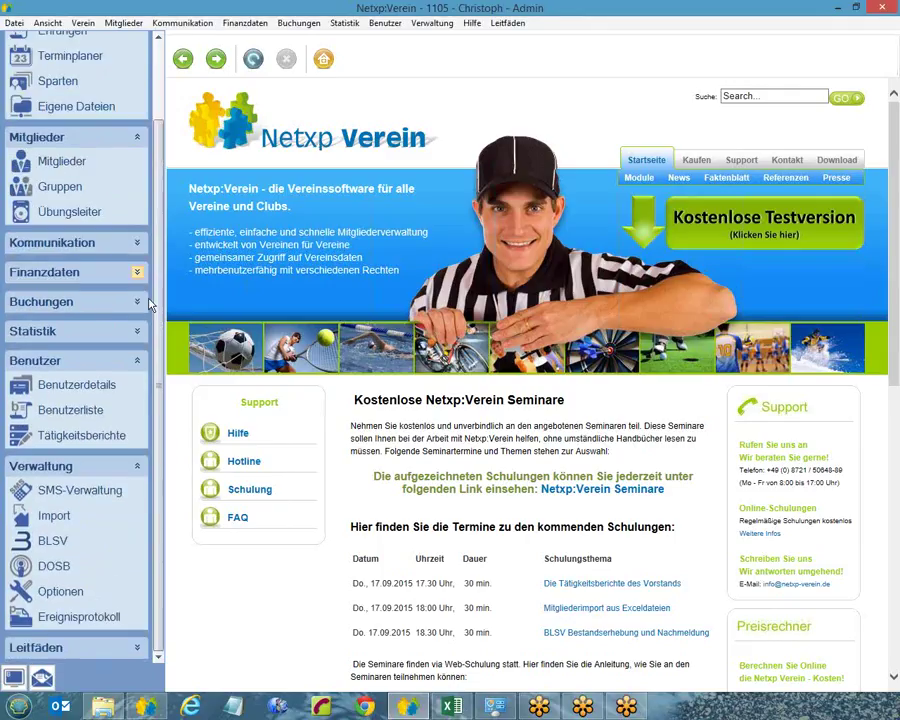
{"action": "left_click", "coordinate": [137, 358]}
{"action": "left_click", "coordinate": [138, 458]}
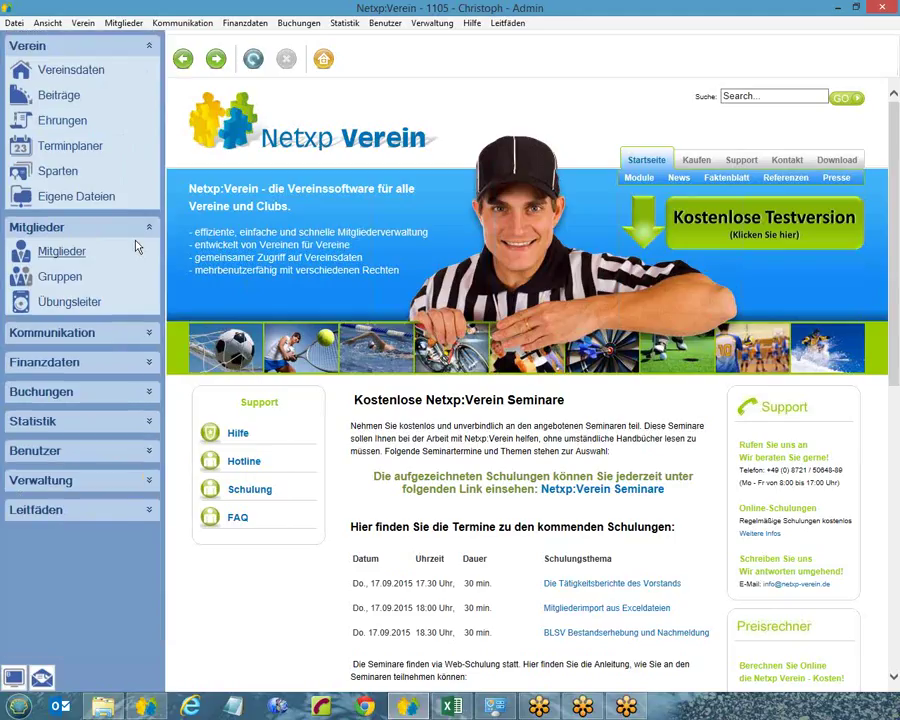
{"action": "left_click", "coordinate": [148, 224]}
{"action": "left_click", "coordinate": [149, 45]}
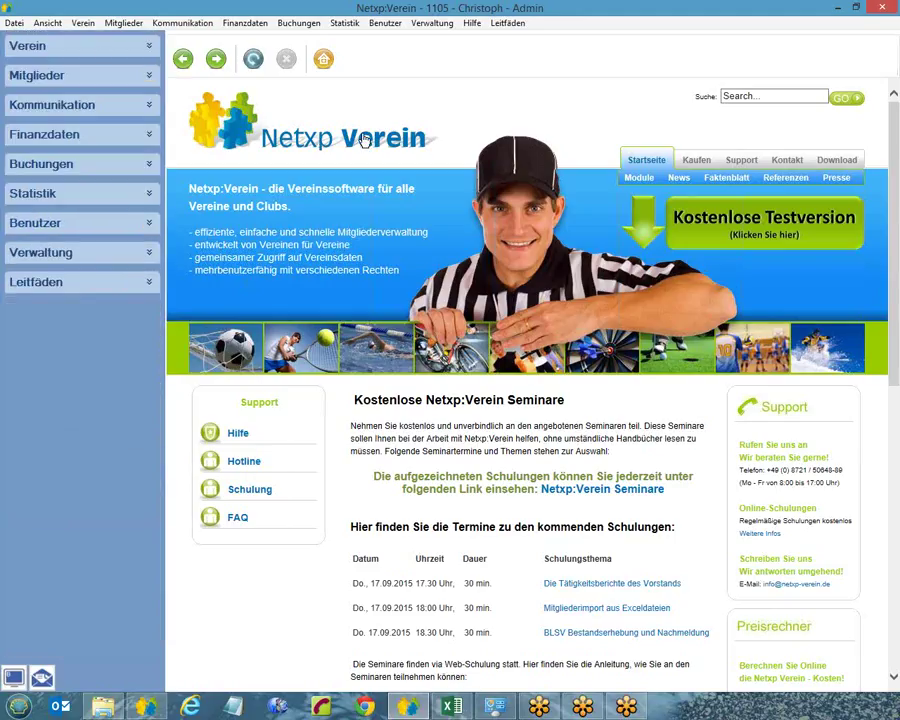
Open Import - Vorauswahl under Verwaltung and bring the Importdatei Testverein workbook forward
{"action": "left_click", "coordinate": [88, 256]}
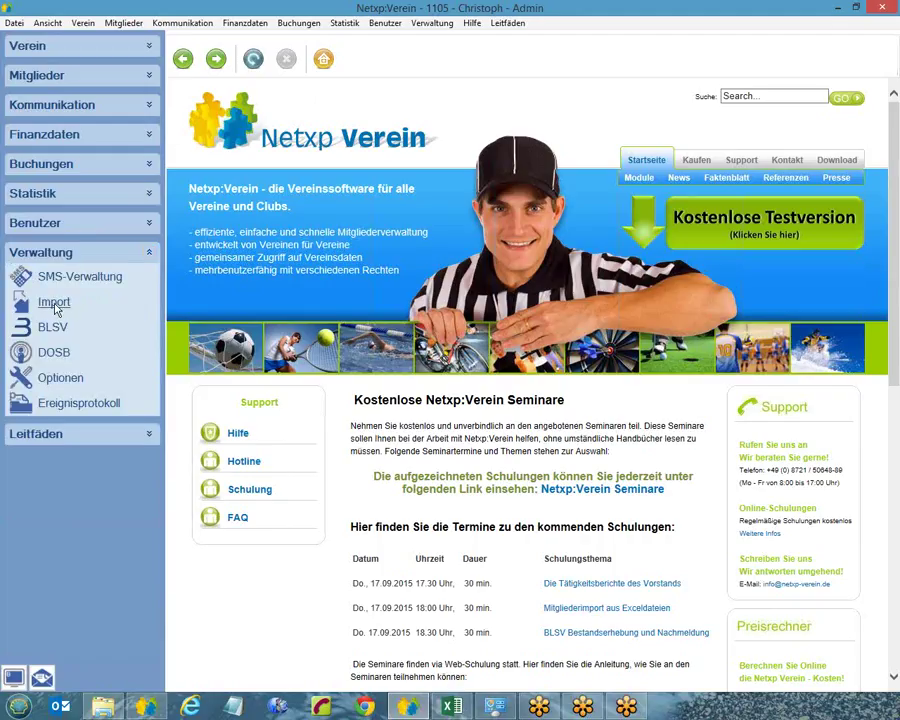
{"action": "left_click", "coordinate": [55, 305]}
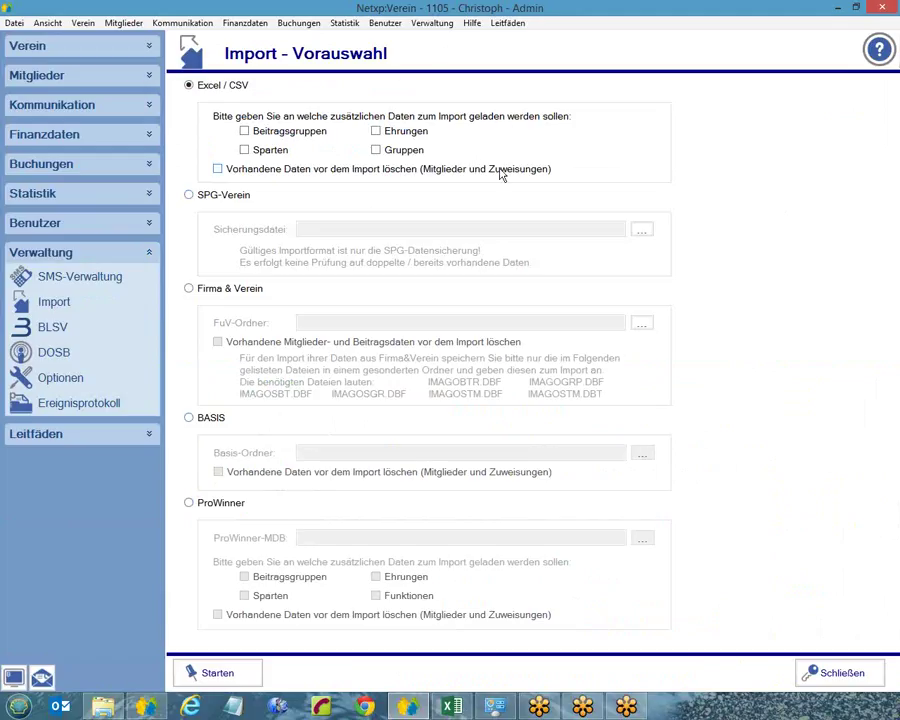
{"action": "left_click", "coordinate": [452, 706]}
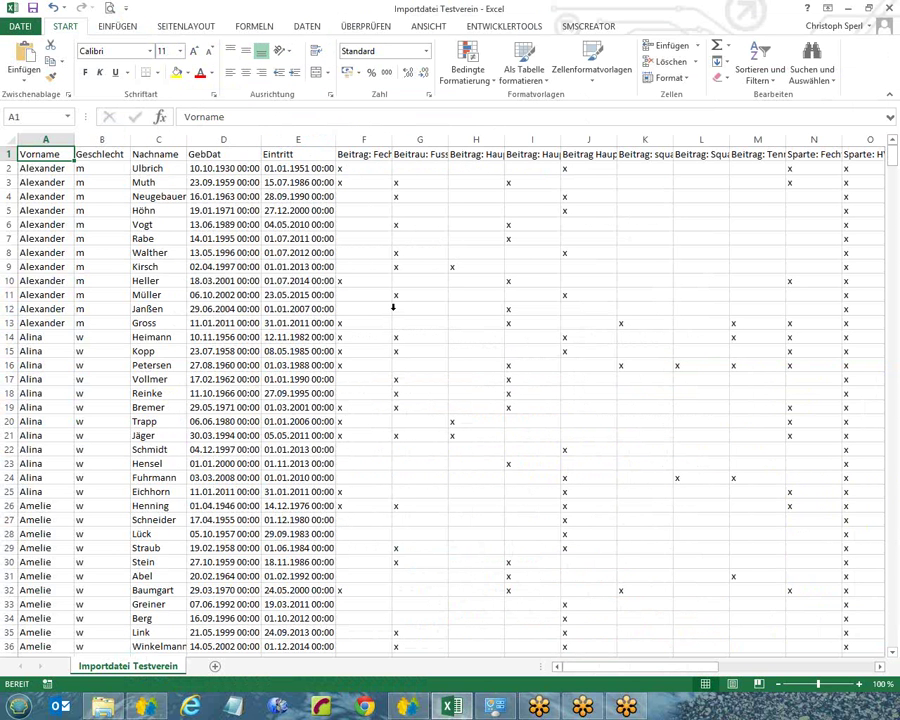
Widen columns D (GebDat) and E (Eintritt) so the full dates display
{"action": "left_click_drag", "start_coordinate": [259, 139], "coordinate": [285, 139]}
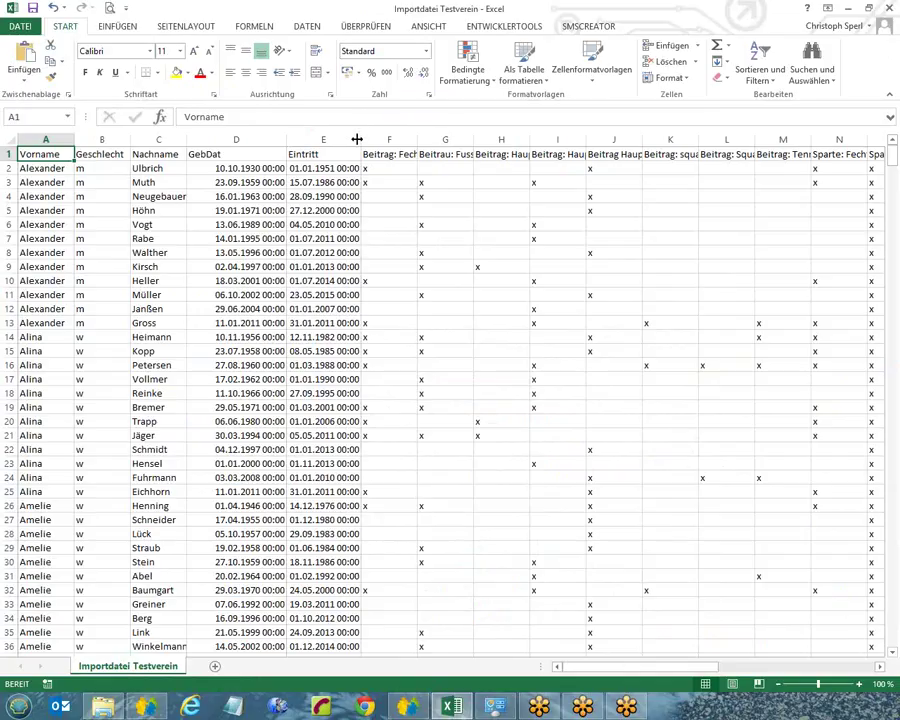
{"action": "left_click_drag", "start_coordinate": [360, 139], "coordinate": [380, 139]}
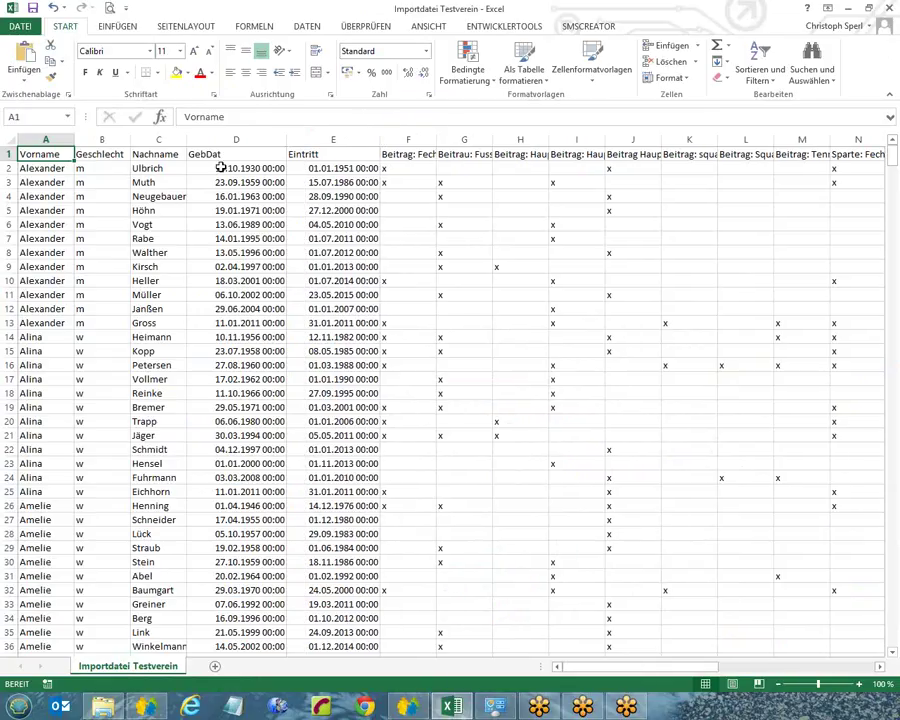
{"action": "key", "text": "Down"}
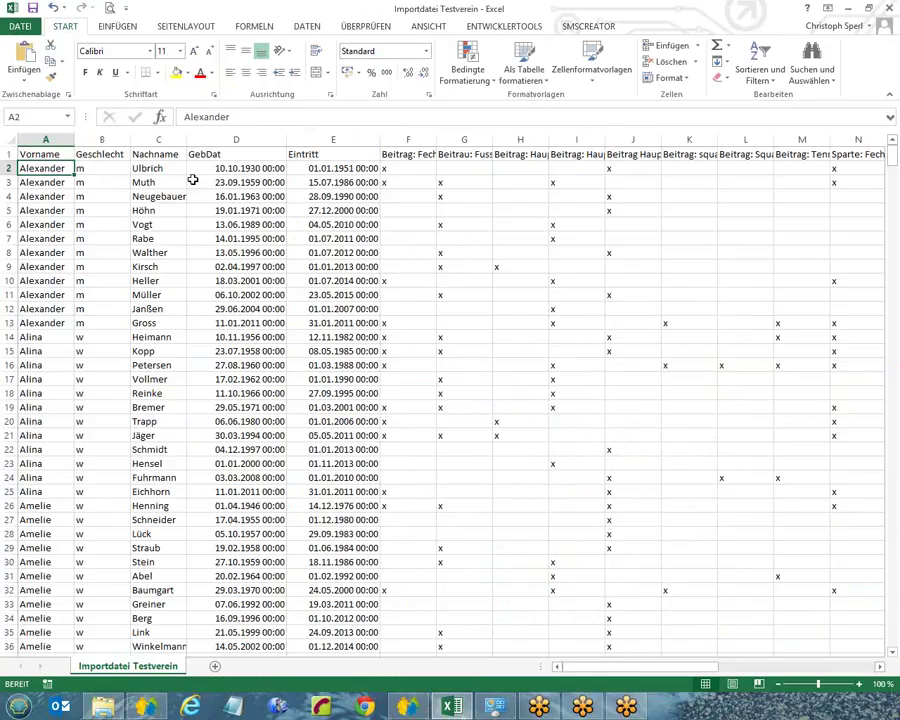
{"action": "key", "text": "Up"}
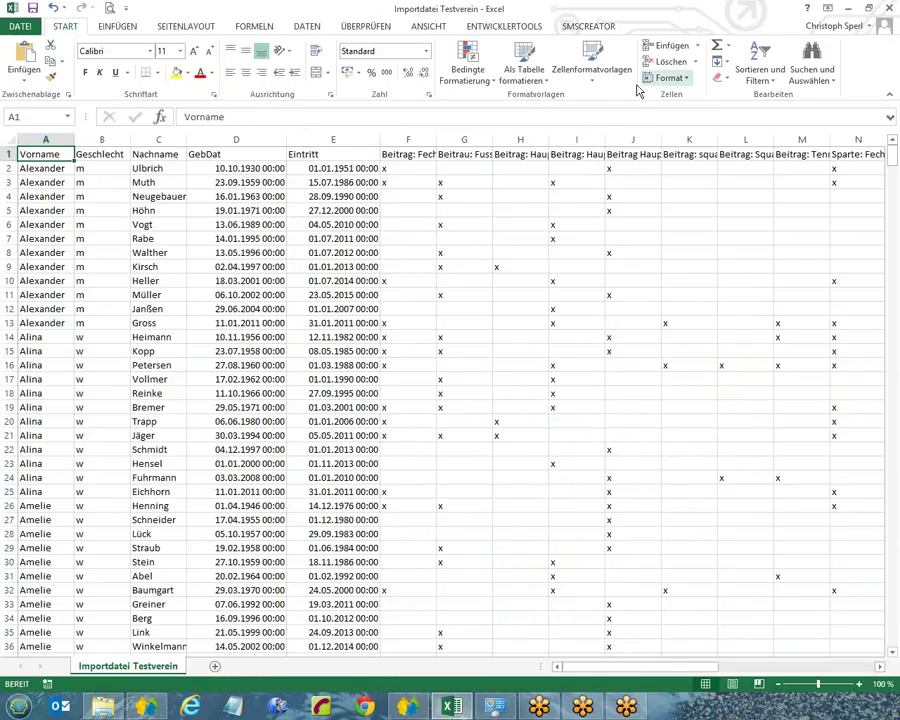
Select the Vorname, Geschlecht, Nachname, GebDat and Eintritt columns in turn
{"action": "left_click", "coordinate": [40, 142]}
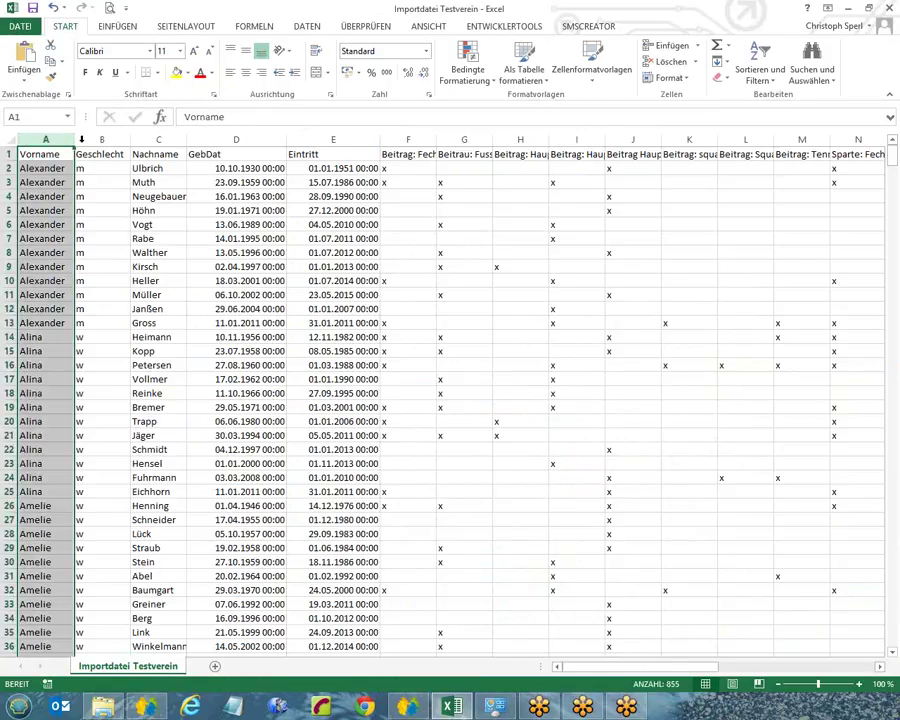
{"action": "left_click", "coordinate": [122, 140]}
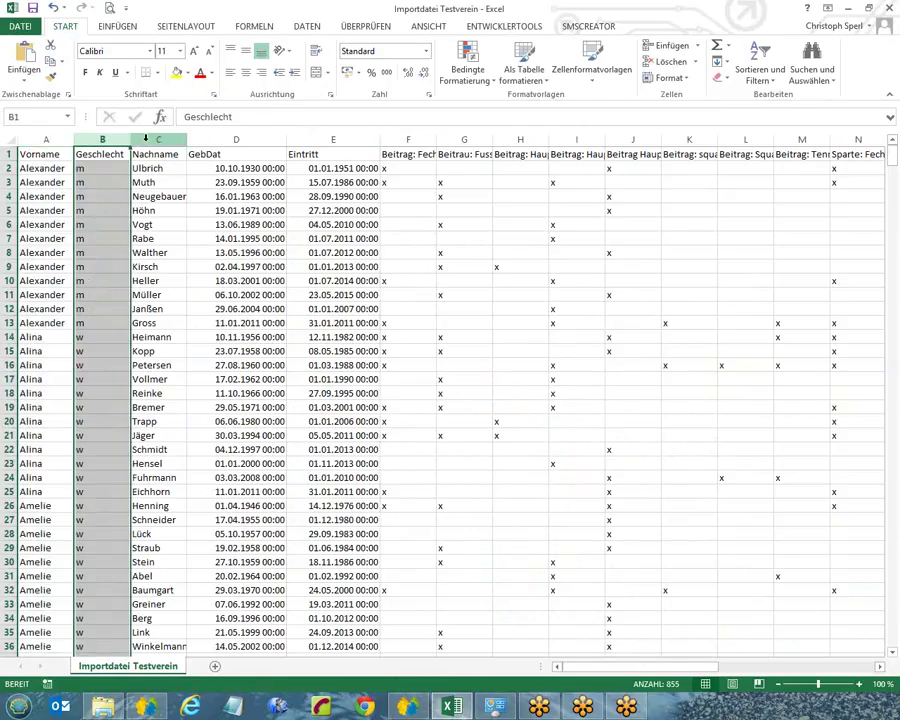
{"action": "left_click", "coordinate": [160, 140]}
{"action": "left_click", "coordinate": [244, 142]}
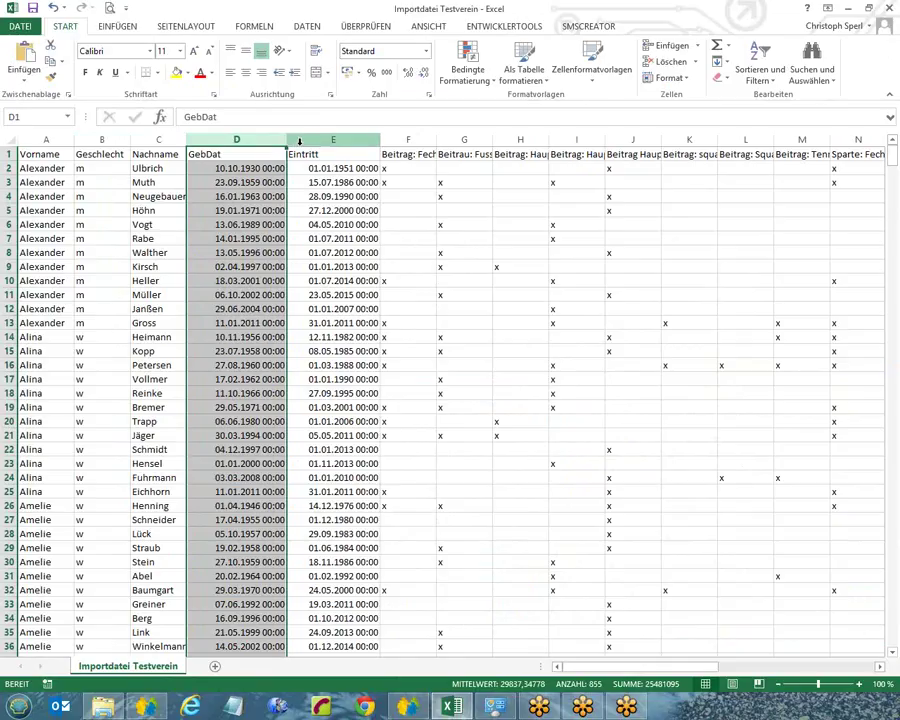
{"action": "left_click", "coordinate": [306, 140]}
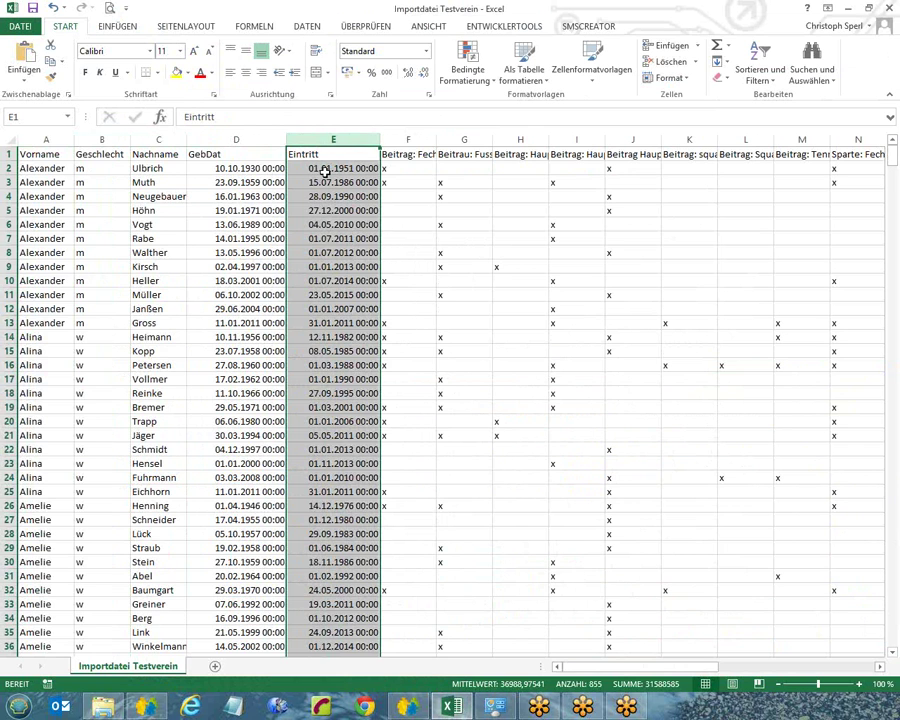
Check the entry dates down column E, from E2 through E37
{"action": "left_click", "coordinate": [323, 169]}
{"action": "scroll", "coordinate": [325, 172], "scroll_direction": "down", "scroll_amount": 1}
{"action": "scroll", "coordinate": [325, 172], "scroll_direction": "down", "scroll_amount": 2}
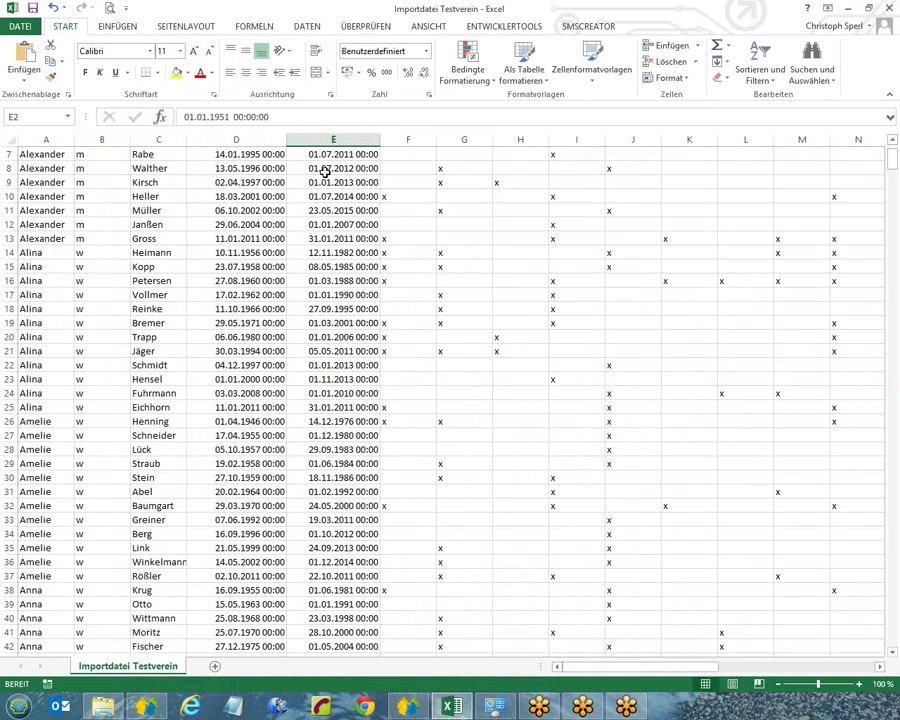
{"action": "scroll", "coordinate": [325, 172], "scroll_direction": "down", "scroll_amount": 2}
{"action": "left_click", "coordinate": [325, 172]}
{"action": "left_click", "coordinate": [324, 224]}
{"action": "left_click", "coordinate": [323, 282]}
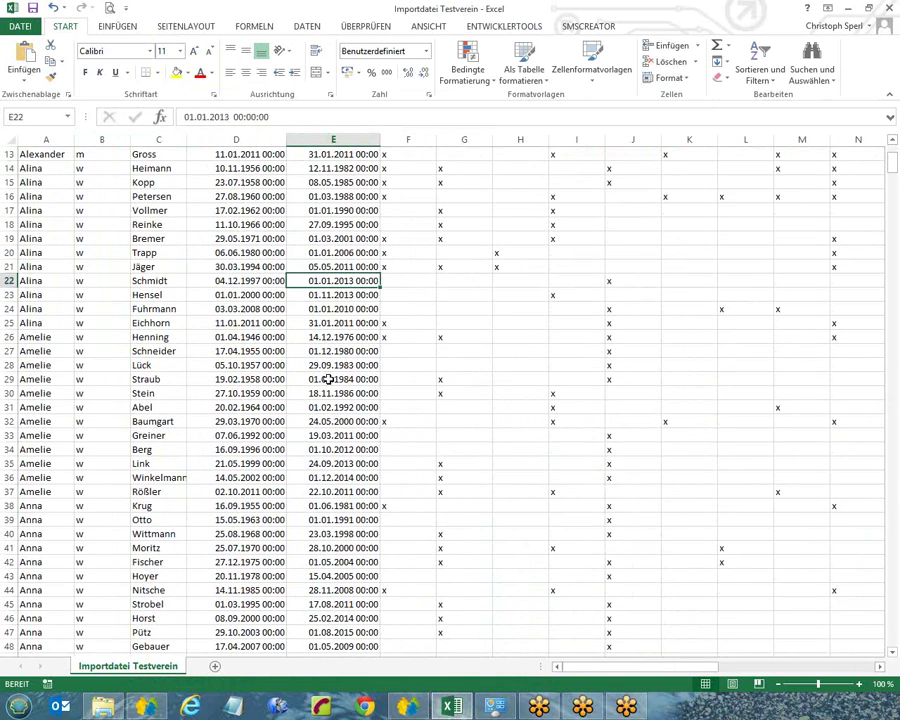
{"action": "left_click", "coordinate": [330, 379]}
{"action": "left_click", "coordinate": [330, 449]}
{"action": "left_click", "coordinate": [331, 490]}
{"action": "scroll", "coordinate": [357, 311], "scroll_direction": "up", "scroll_amount": 4}
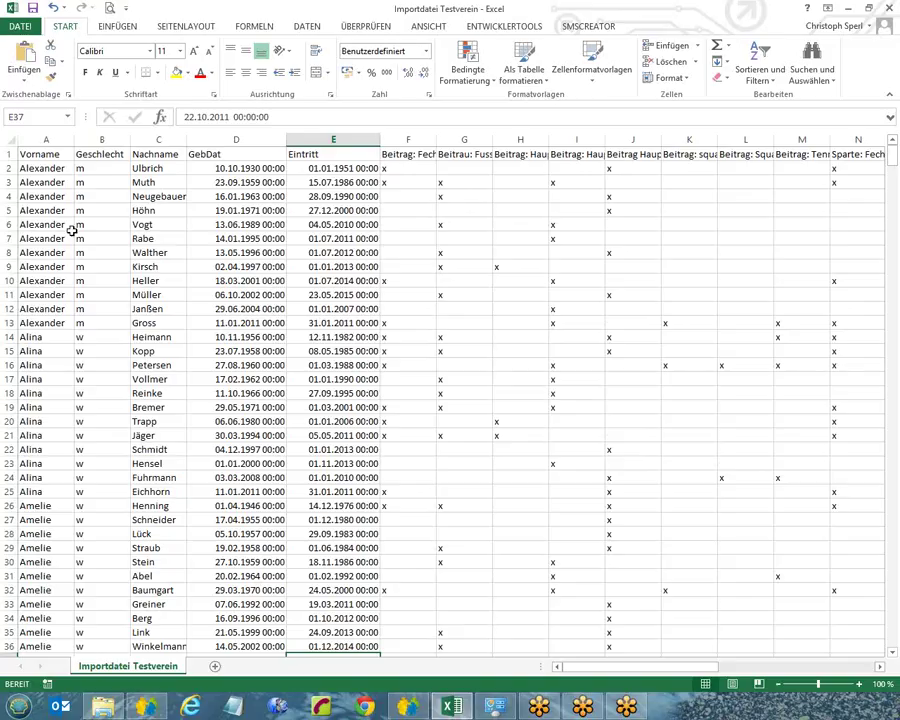
{"action": "left_click", "coordinate": [333, 169]}
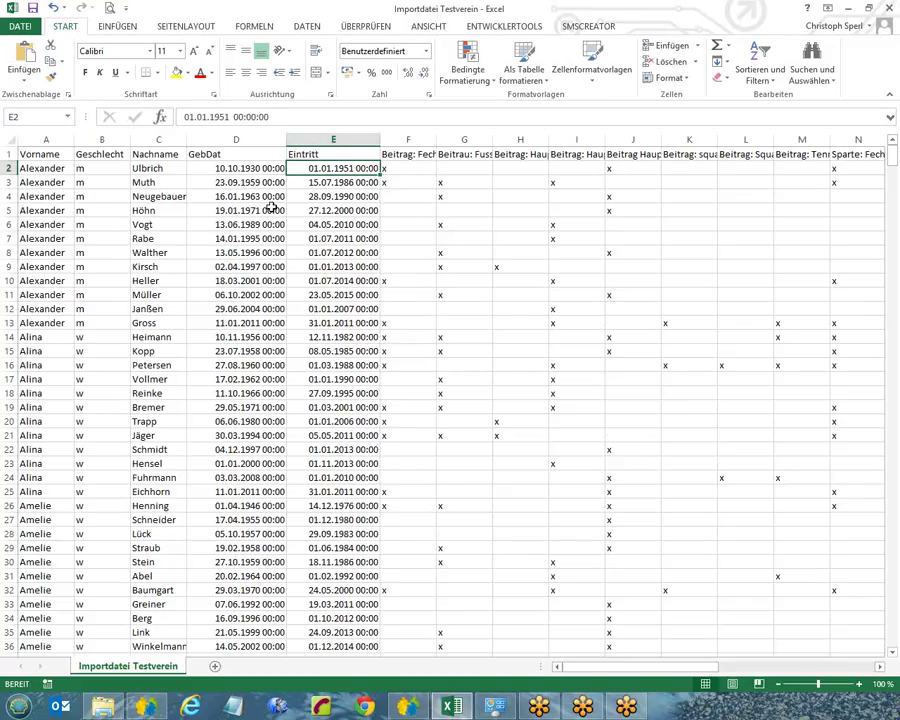
Review the Eintritt, Vorname, Geschlecht, Nachname and GebDat columns again
{"action": "left_click", "coordinate": [309, 138]}
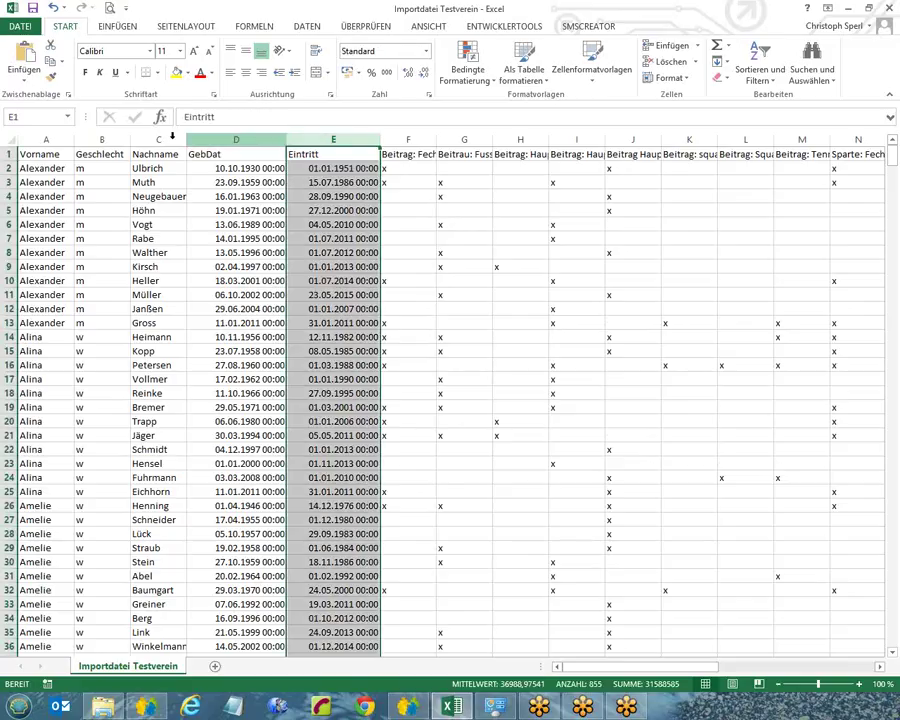
{"action": "left_click", "coordinate": [45, 139]}
{"action": "left_click", "coordinate": [102, 139]}
{"action": "left_click", "coordinate": [158, 139]}
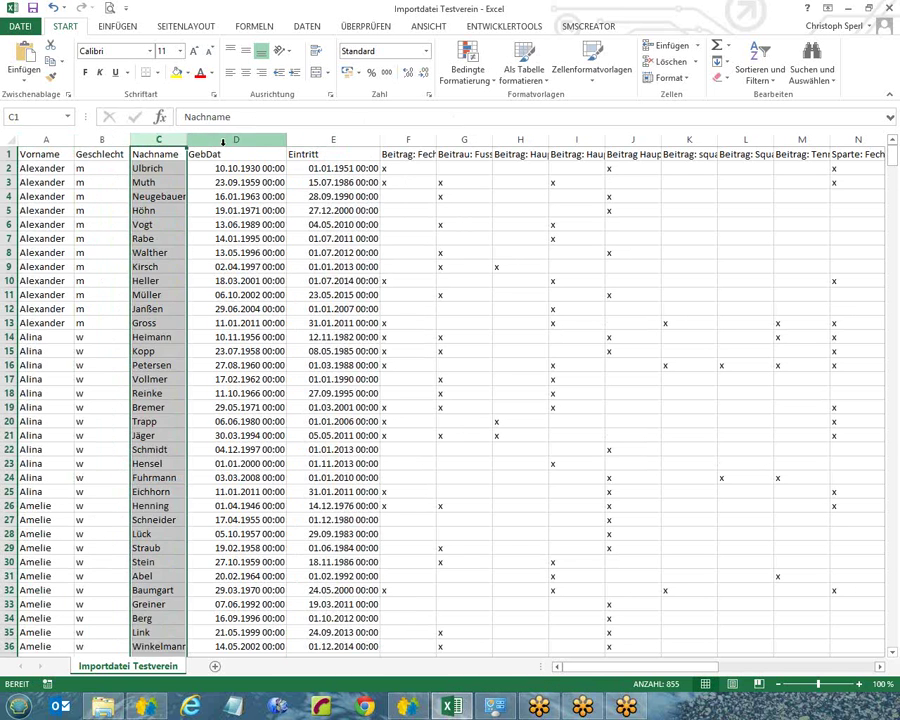
{"action": "left_click", "coordinate": [236, 139]}
{"action": "left_click", "coordinate": [333, 139]}
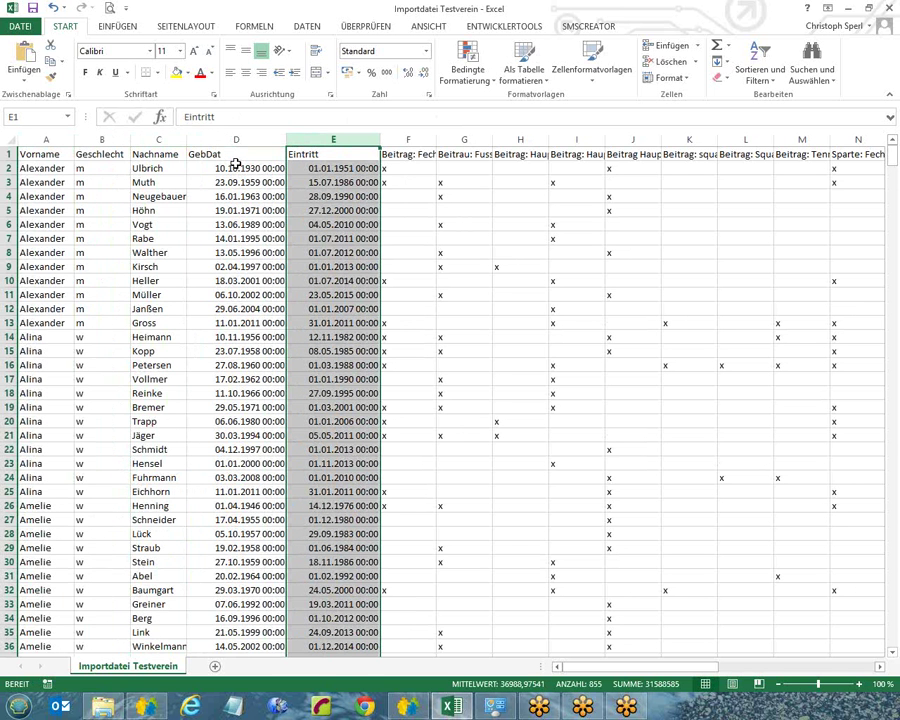
Select member rows 2–7, then return to Netxp:Verein with Mitglieder expanded
{"action": "left_click", "coordinate": [7, 168]}
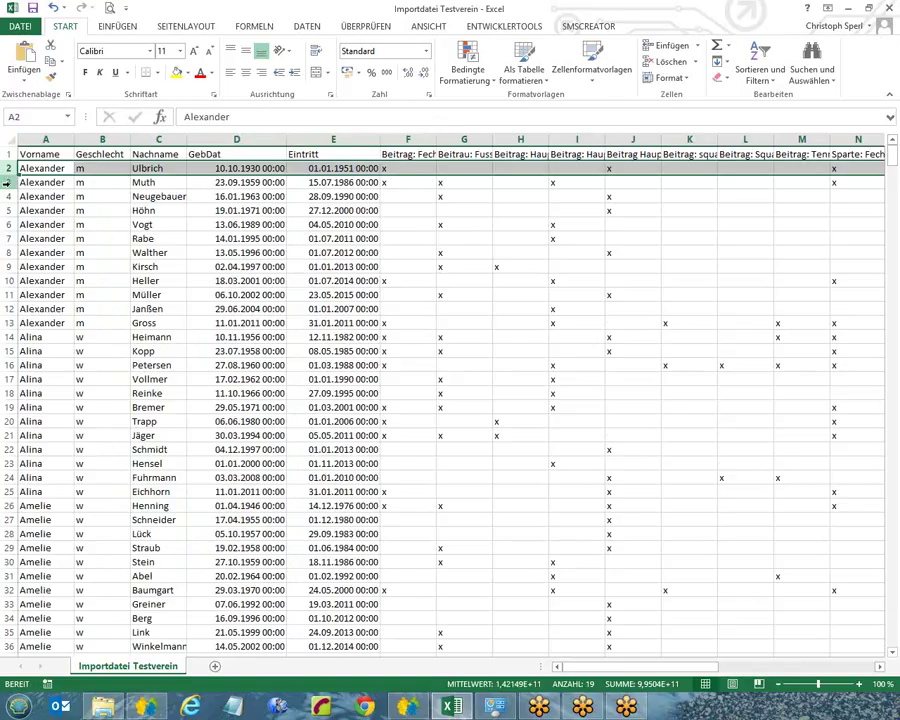
{"action": "left_click", "coordinate": [7, 182]}
{"action": "left_click", "coordinate": [7, 196]}
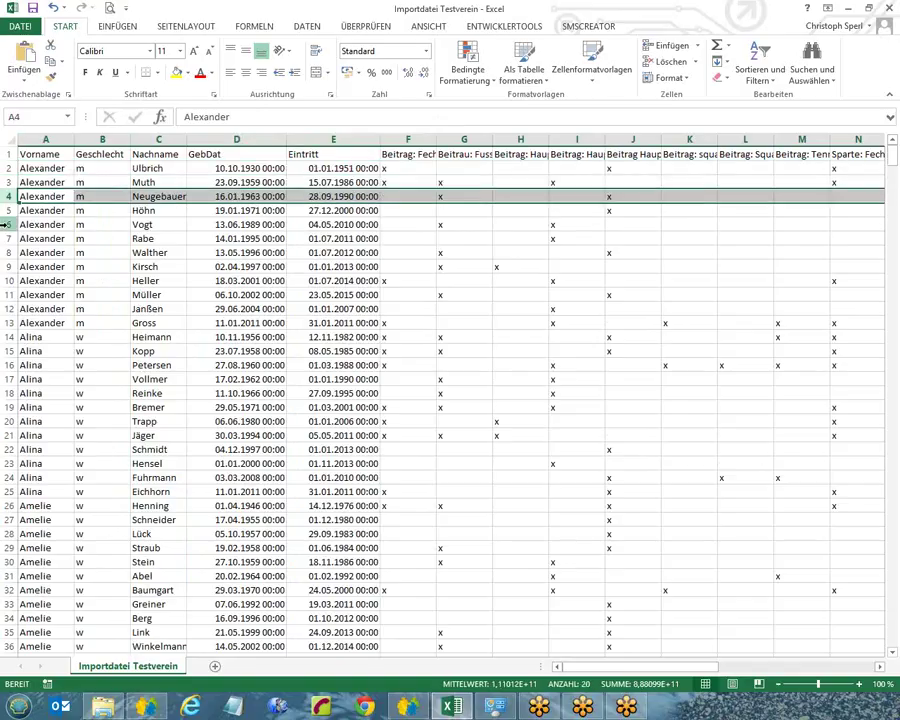
{"action": "left_click", "coordinate": [7, 224]}
{"action": "left_click", "coordinate": [7, 238]}
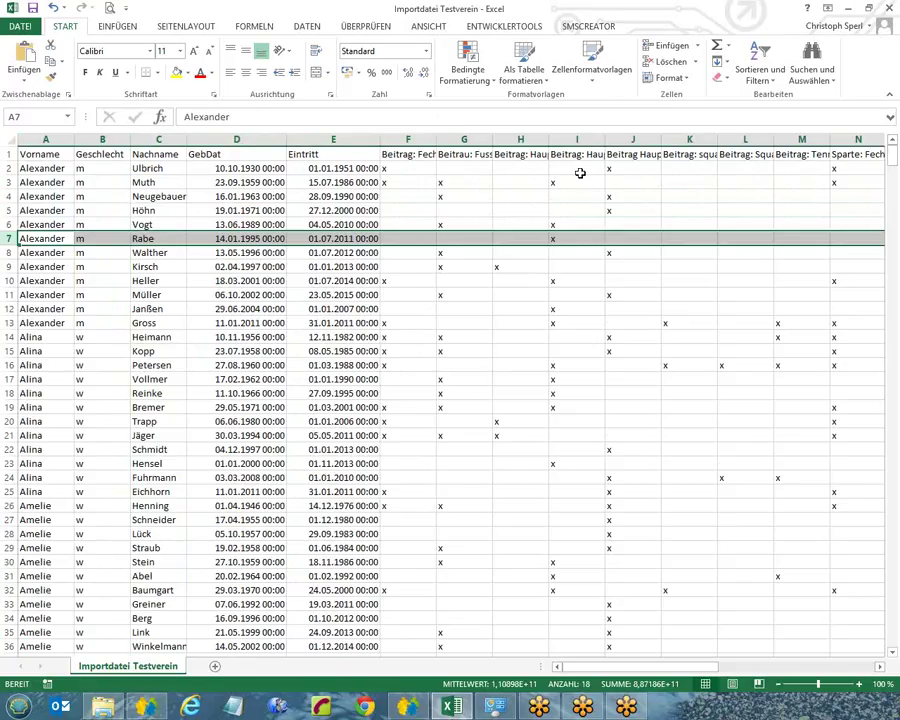
{"action": "left_click", "coordinate": [413, 707]}
{"action": "left_click", "coordinate": [58, 76]}
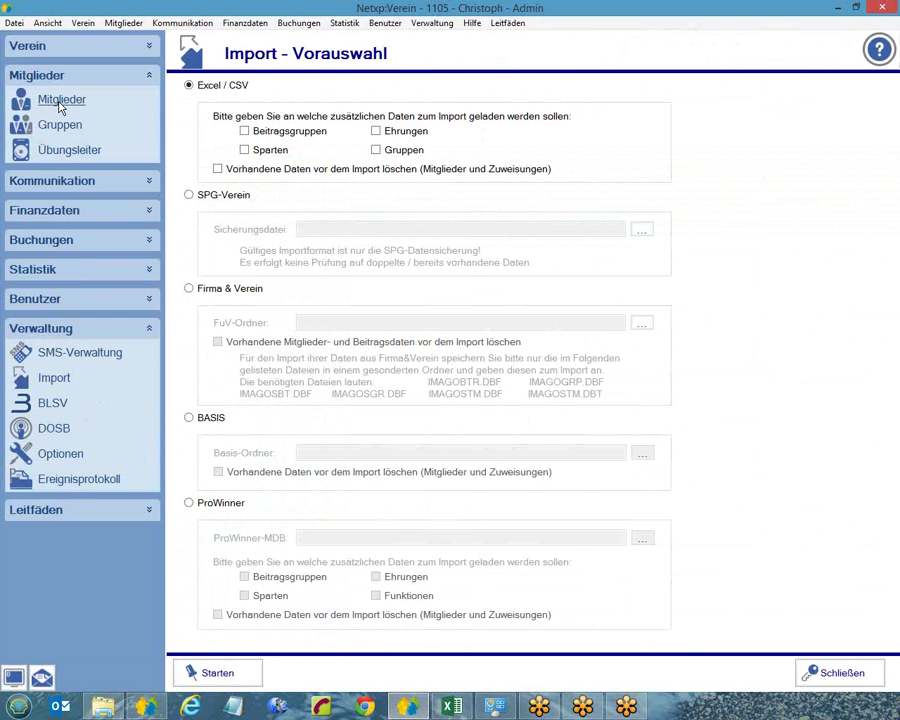
Open the member list and the first member's detail record
{"action": "left_click", "coordinate": [61, 101]}
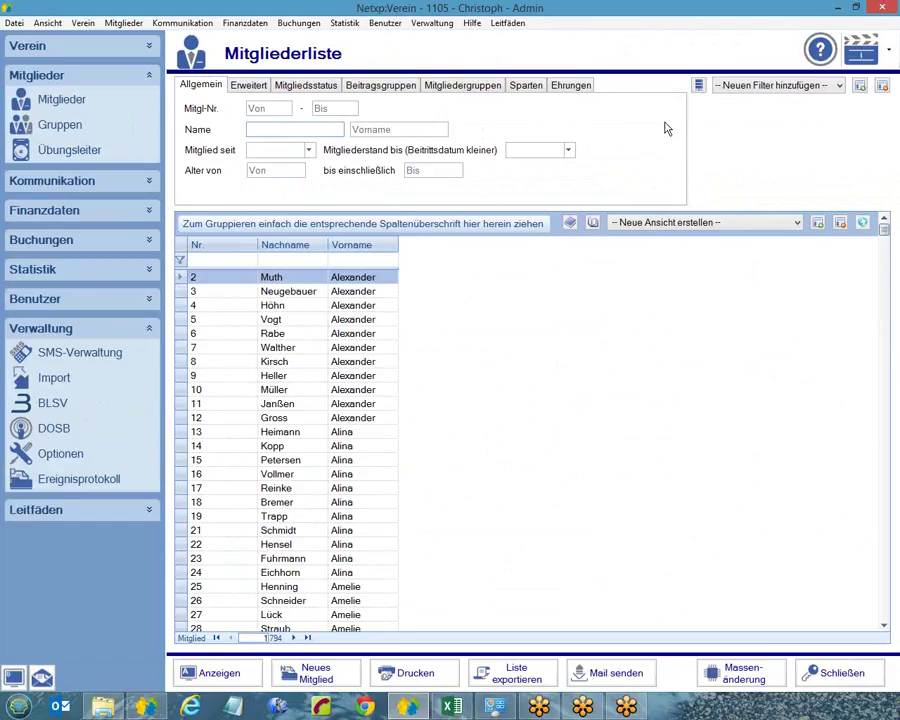
{"action": "left_click", "coordinate": [863, 222]}
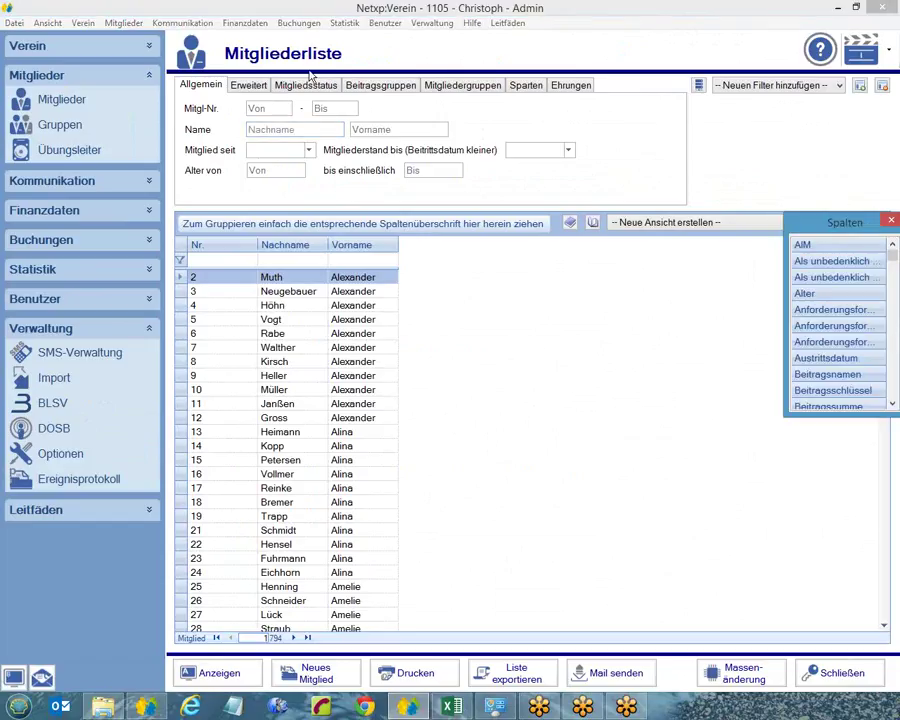
{"action": "left_click", "coordinate": [386, 279]}
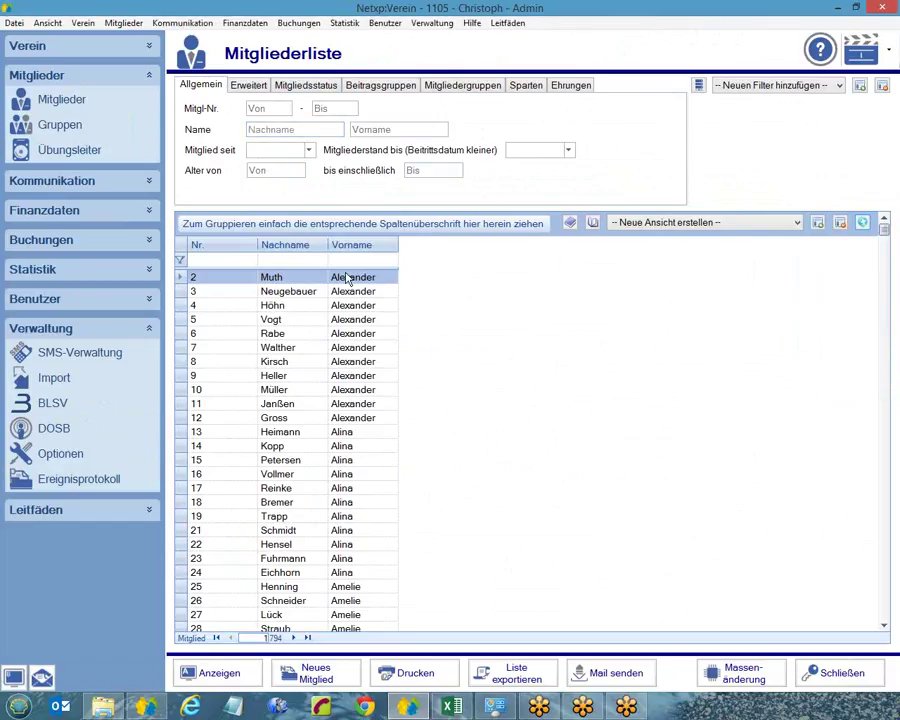
{"action": "double_click", "coordinate": [347, 279]}
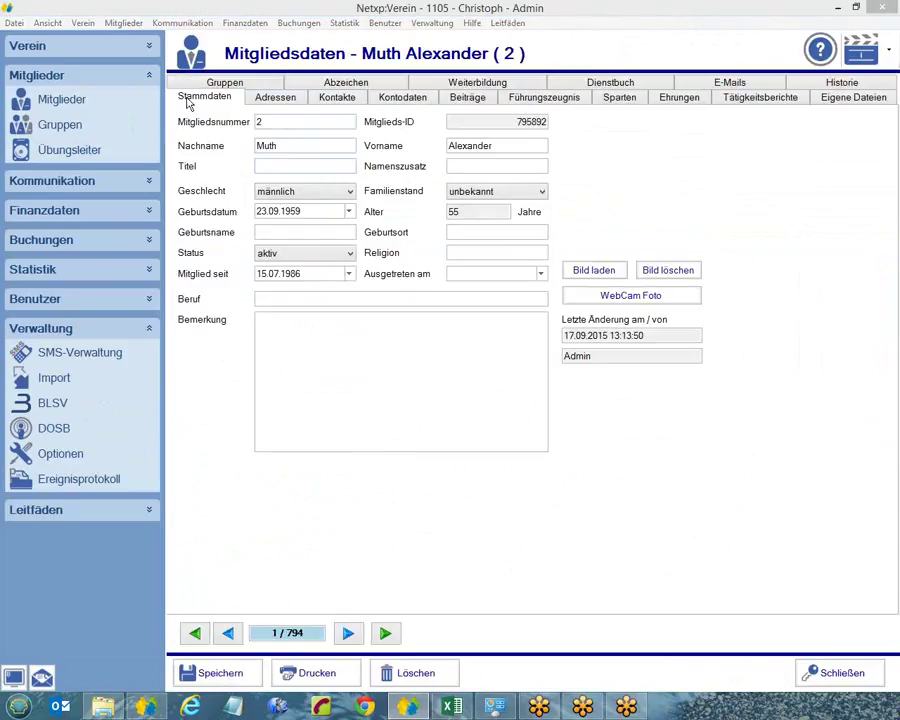
Browse the member's Adressen, Kontakte, Kontodaten and Führungszeugnis tabs, ending on Beiträge totalling 25,00 €
{"action": "left_click", "coordinate": [264, 100]}
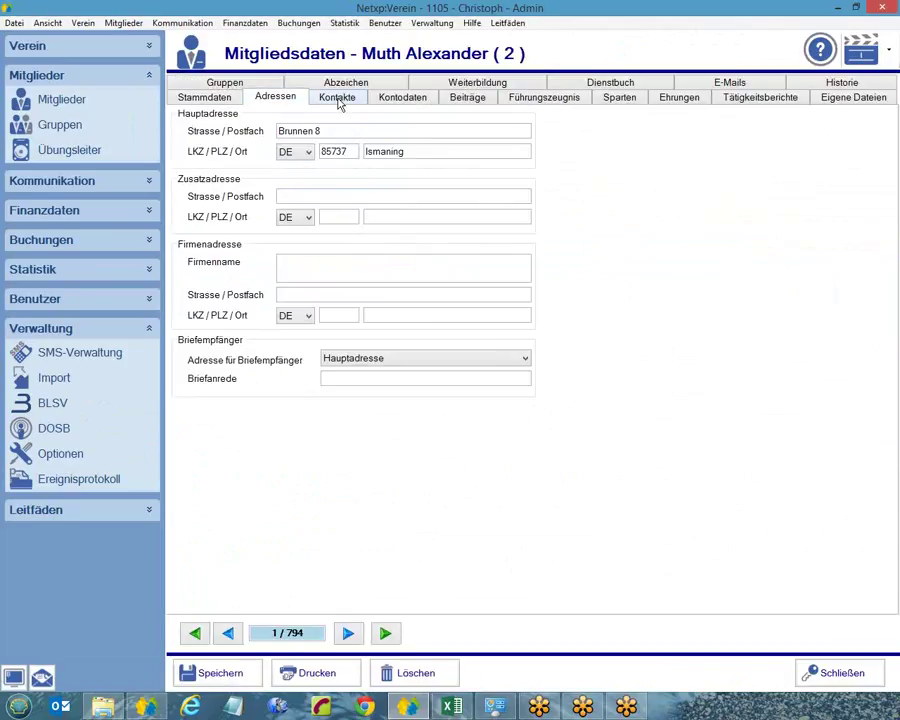
{"action": "left_click", "coordinate": [339, 100]}
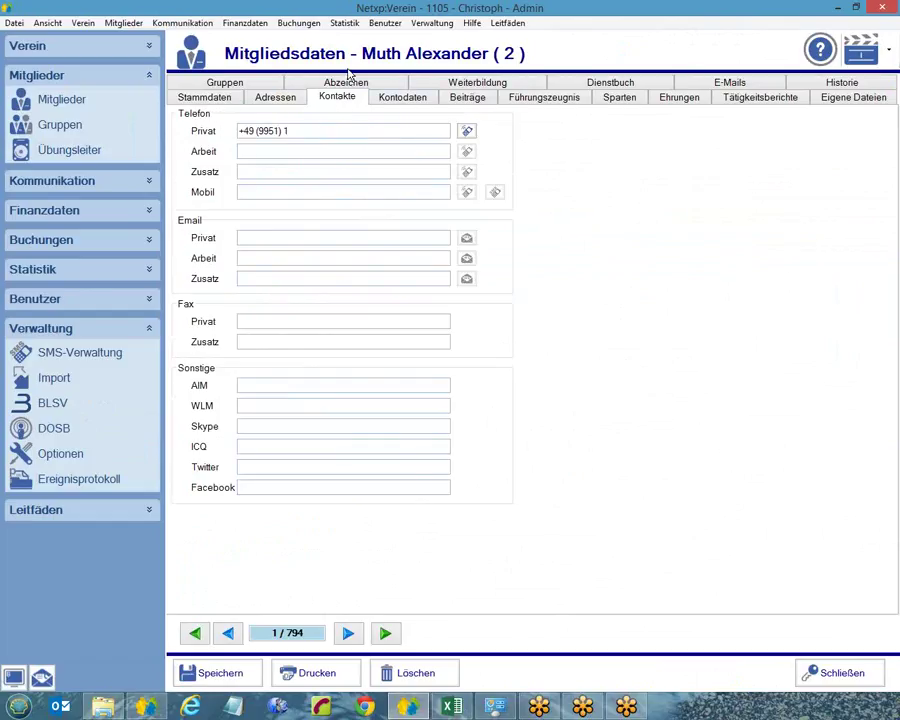
{"action": "left_click", "coordinate": [408, 100]}
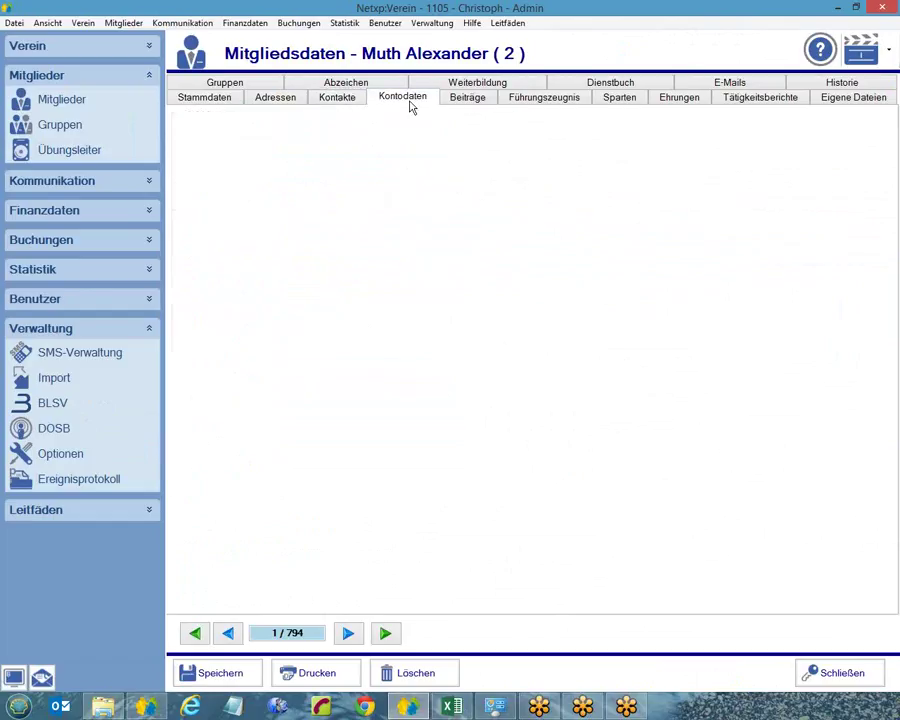
{"action": "left_click", "coordinate": [471, 101]}
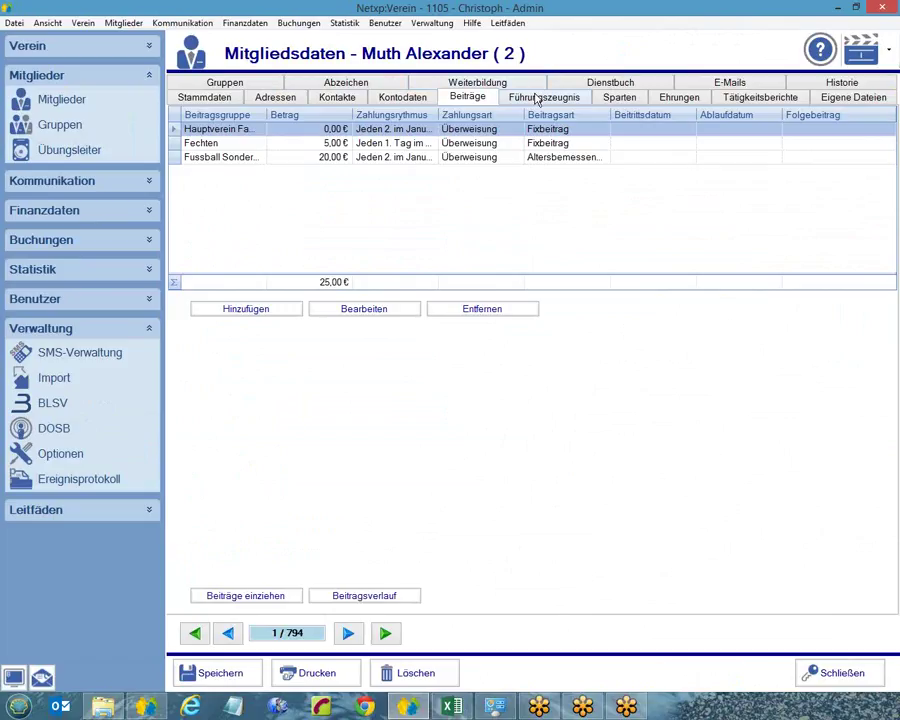
{"action": "left_click", "coordinate": [537, 99]}
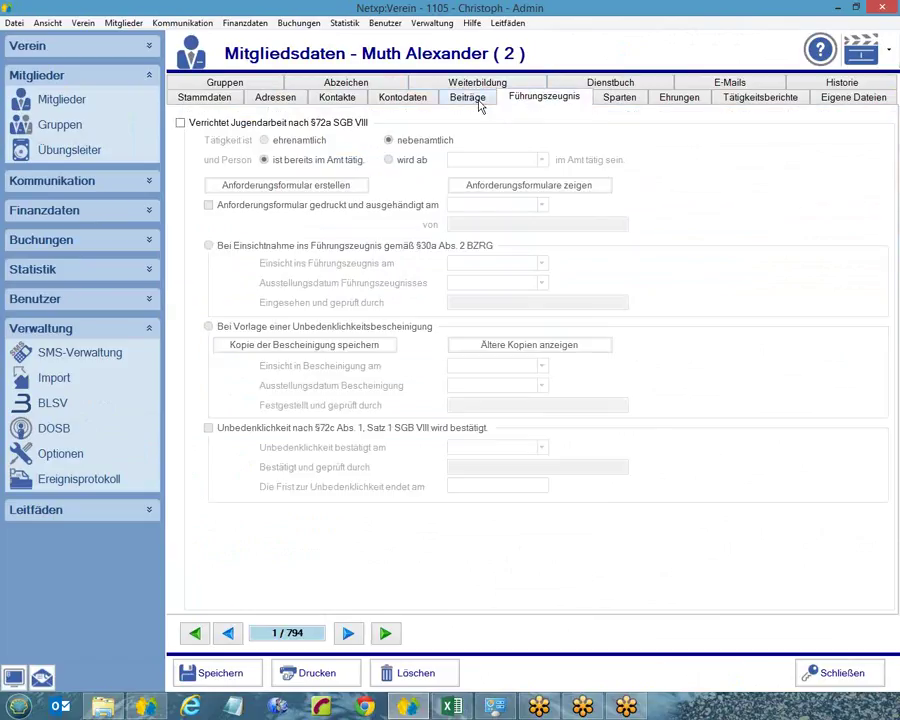
{"action": "left_click", "coordinate": [479, 104]}
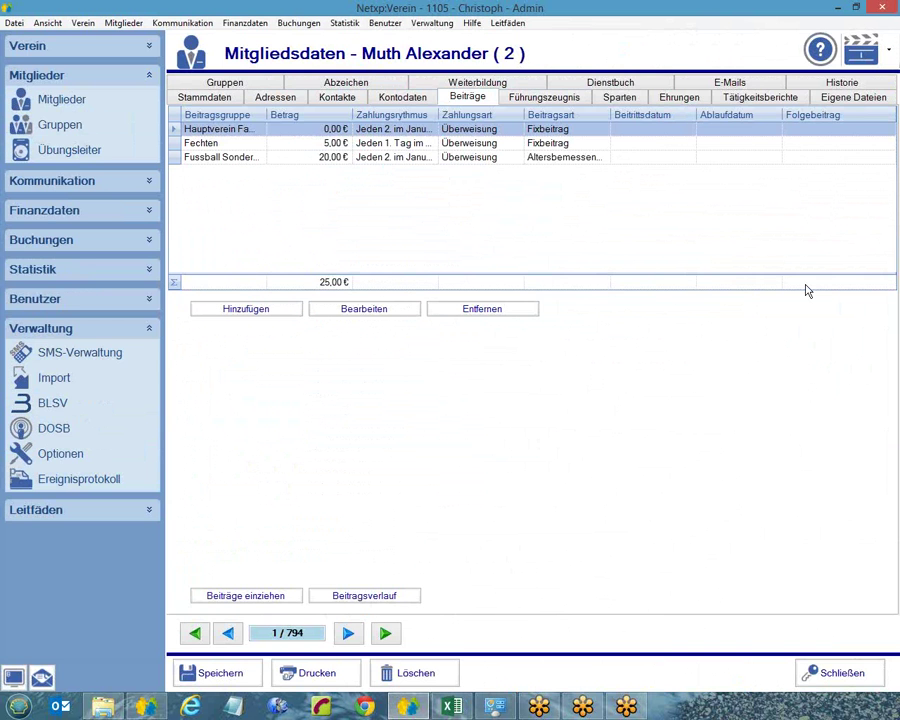
{"action": "left_click", "coordinate": [450, 707]}
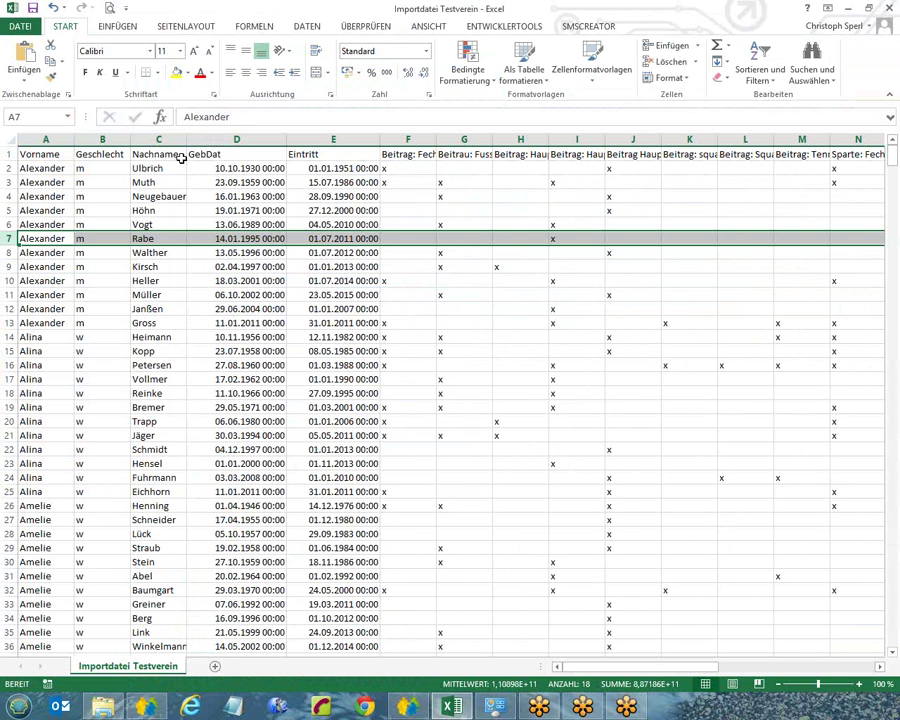
Widen column F so its Beitrag: Fechten header is fully readable
{"action": "left_click", "coordinate": [8, 226]}
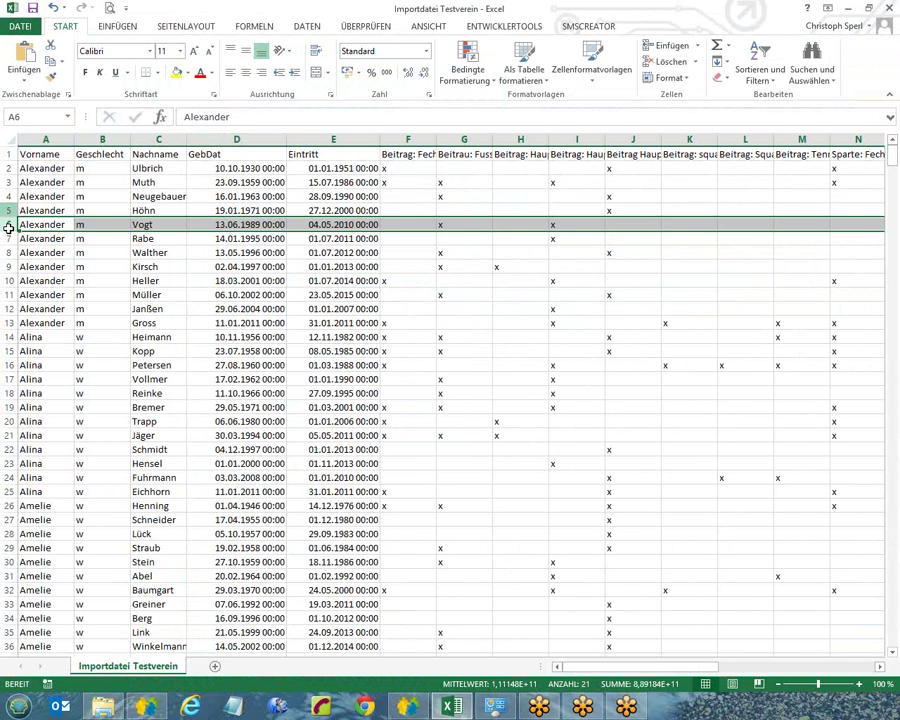
{"action": "left_click", "coordinate": [158, 139]}
{"action": "left_click", "coordinate": [236, 139]}
{"action": "left_click", "coordinate": [333, 139]}
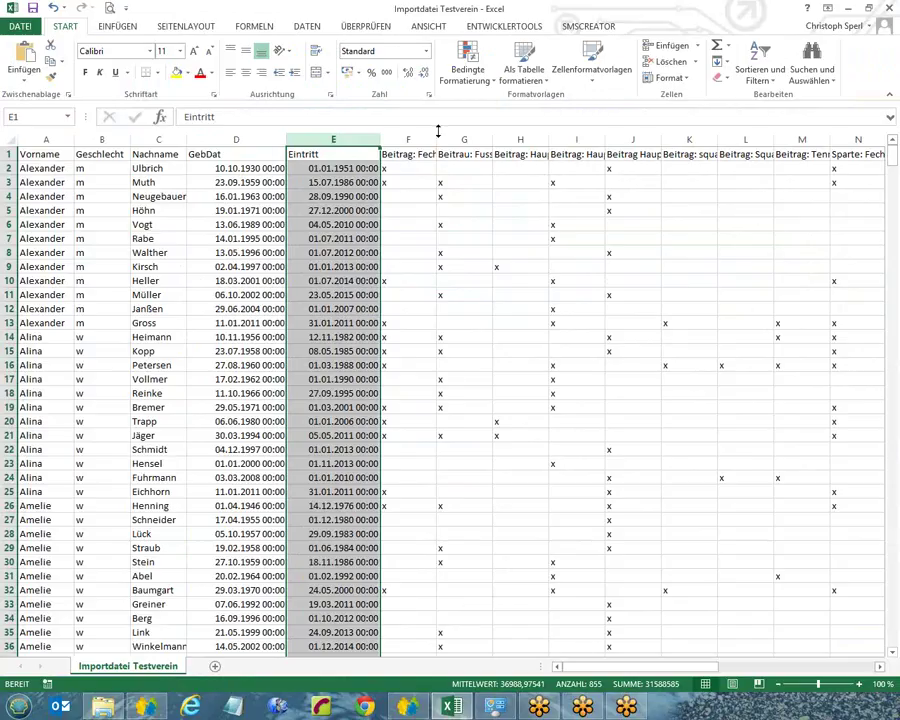
{"action": "left_click_drag", "start_coordinate": [436, 141], "coordinate": [457, 145]}
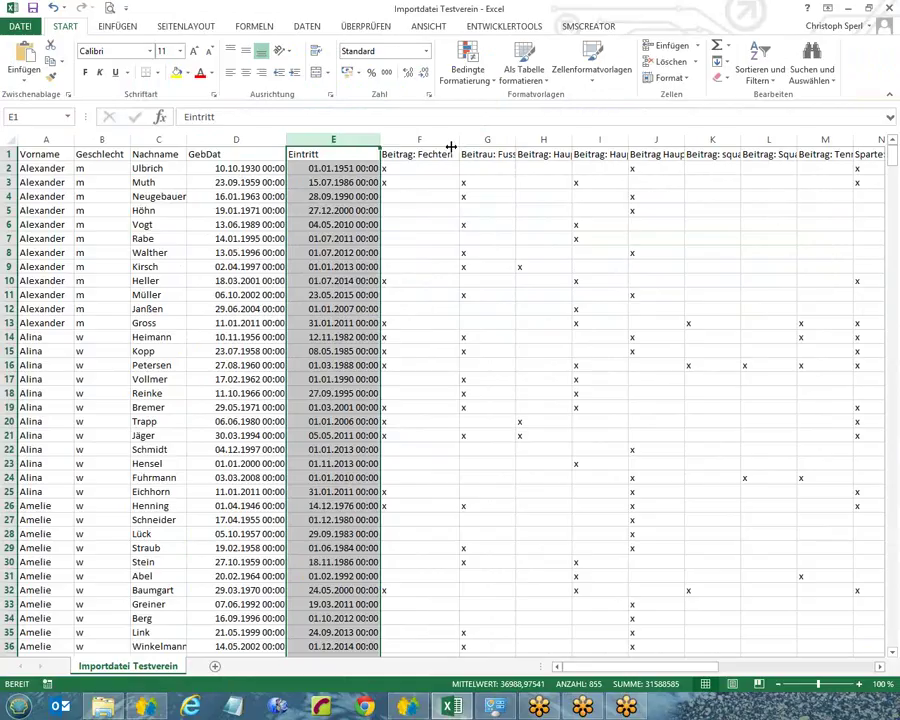
{"action": "left_click", "coordinate": [431, 139]}
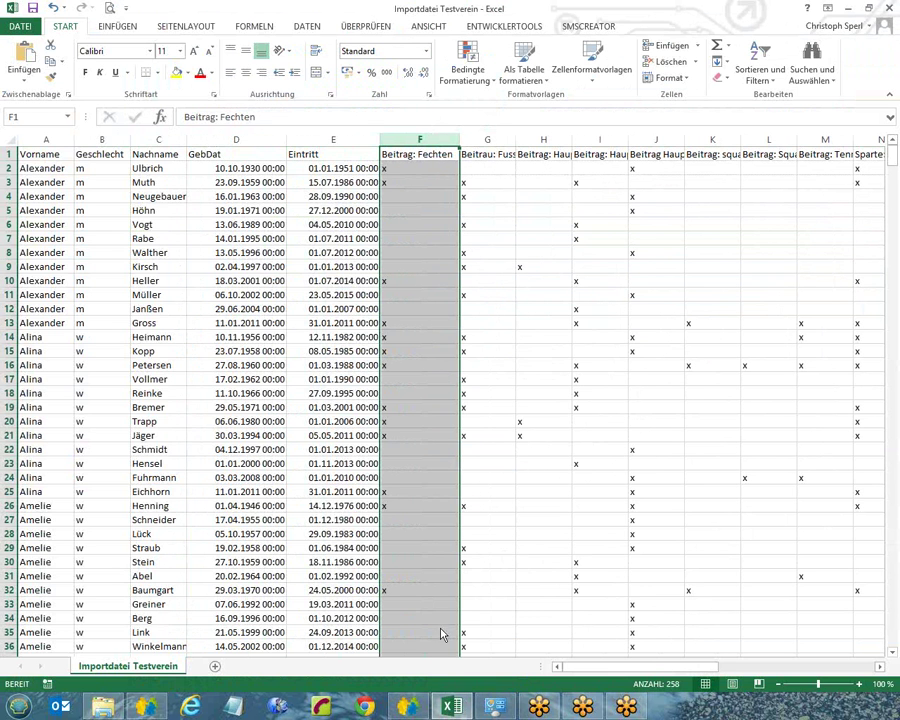
Compare with Netxp:Verein's defined fees, then select the fee columns F through M
{"action": "left_click", "coordinate": [399, 707]}
{"action": "left_click", "coordinate": [32, 46]}
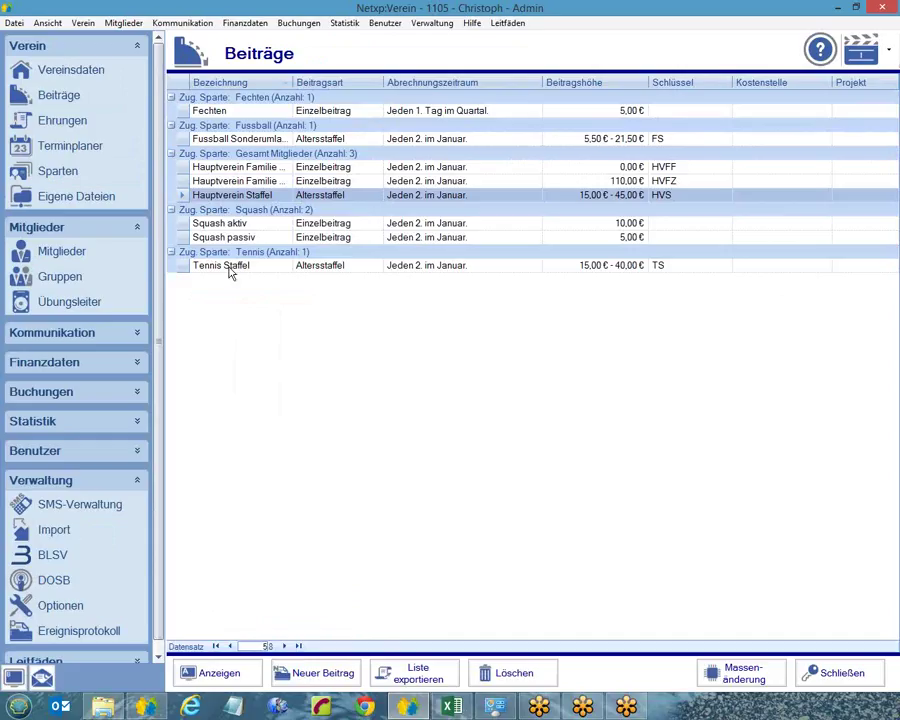
{"action": "left_click", "coordinate": [450, 706]}
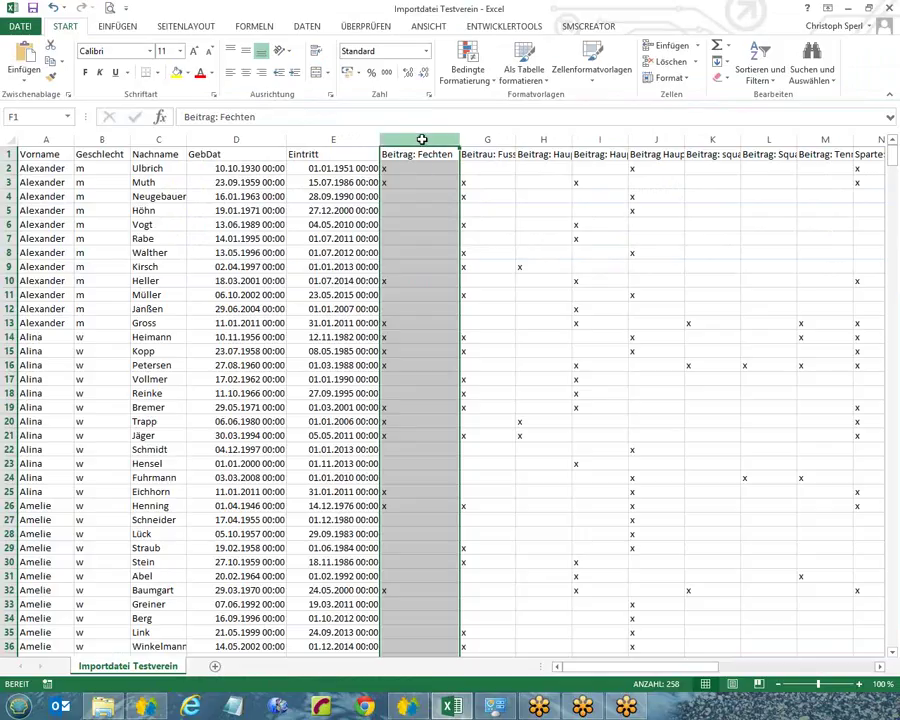
{"action": "key", "text": "Right"}
{"action": "key", "text": "Right"}
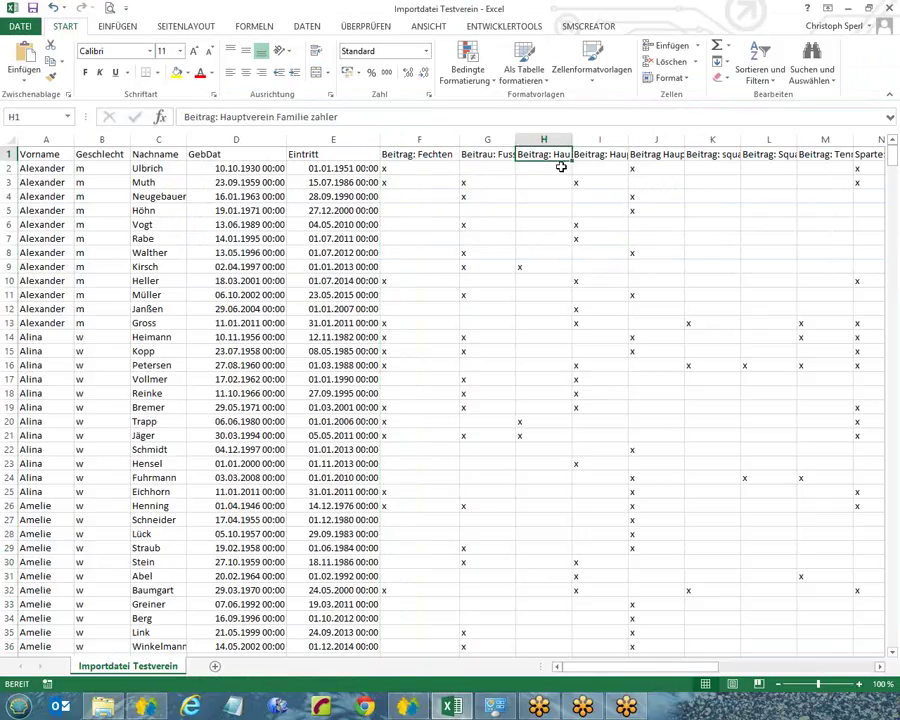
{"action": "key", "text": "Right"}
{"action": "key", "text": "Right"}
{"action": "key", "text": "Right"}
{"action": "key", "text": "Right"}
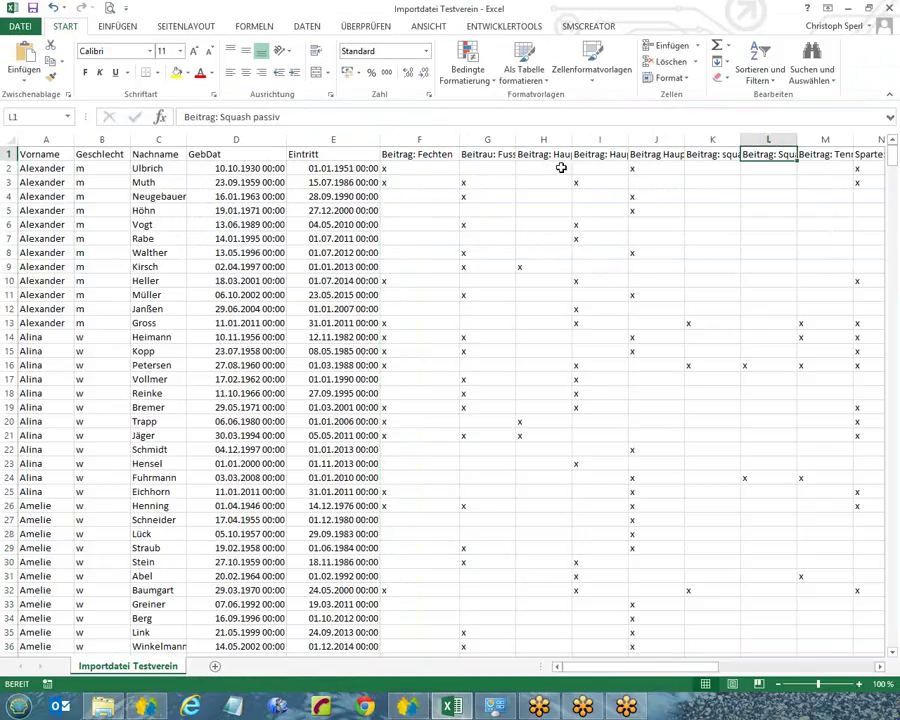
{"action": "key", "text": "Right"}
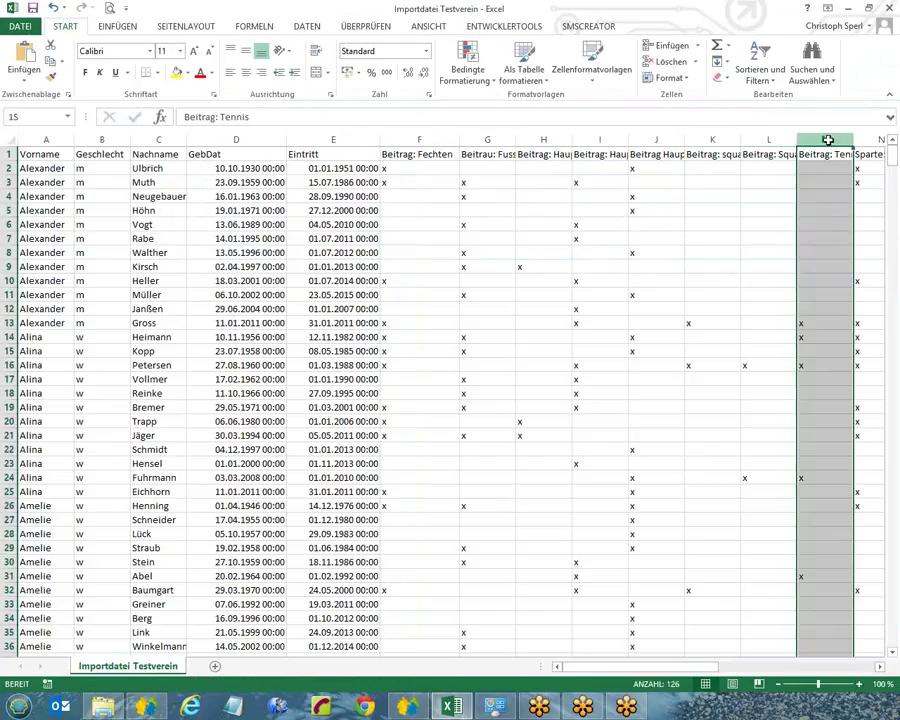
{"action": "left_click_drag", "start_coordinate": [824, 140], "coordinate": [430, 140]}
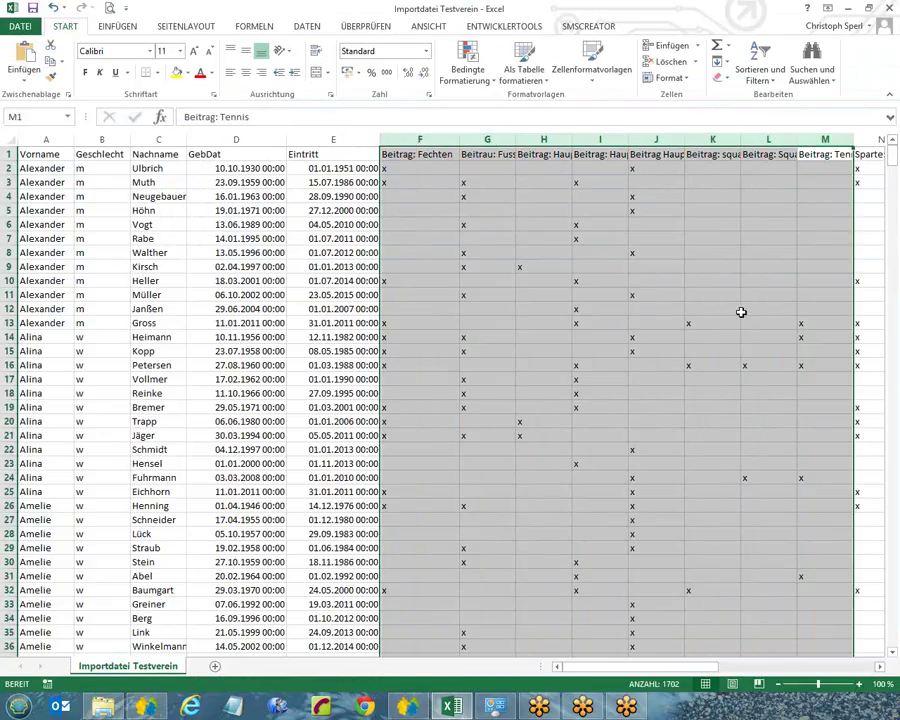
Try entering 1 in cell I10, cancel to keep the x, and return to Netxp:Verein
{"action": "left_click", "coordinate": [601, 277]}
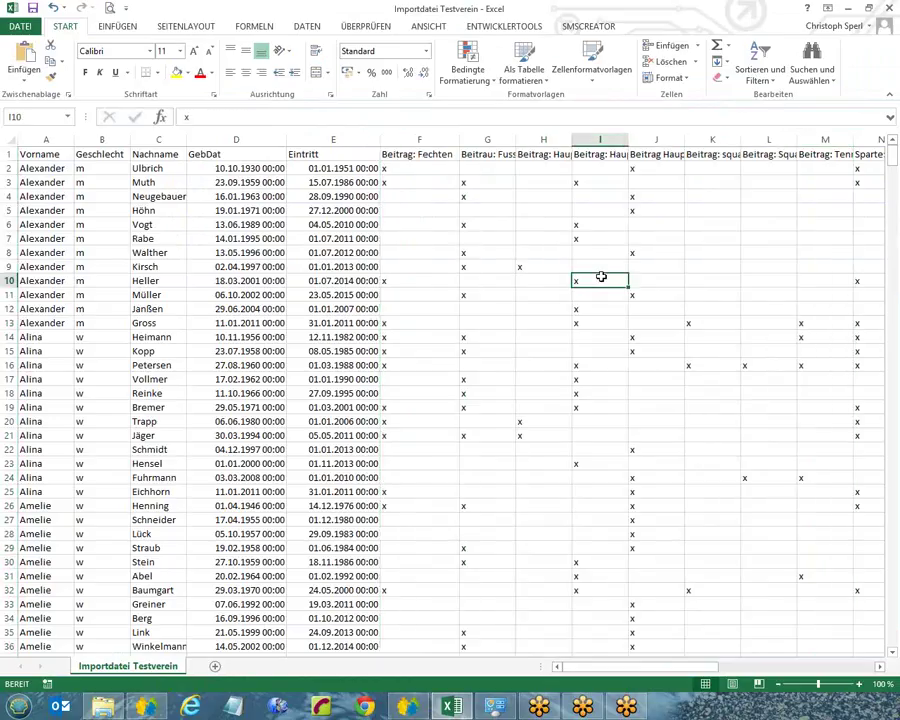
{"action": "type", "text": "1"}
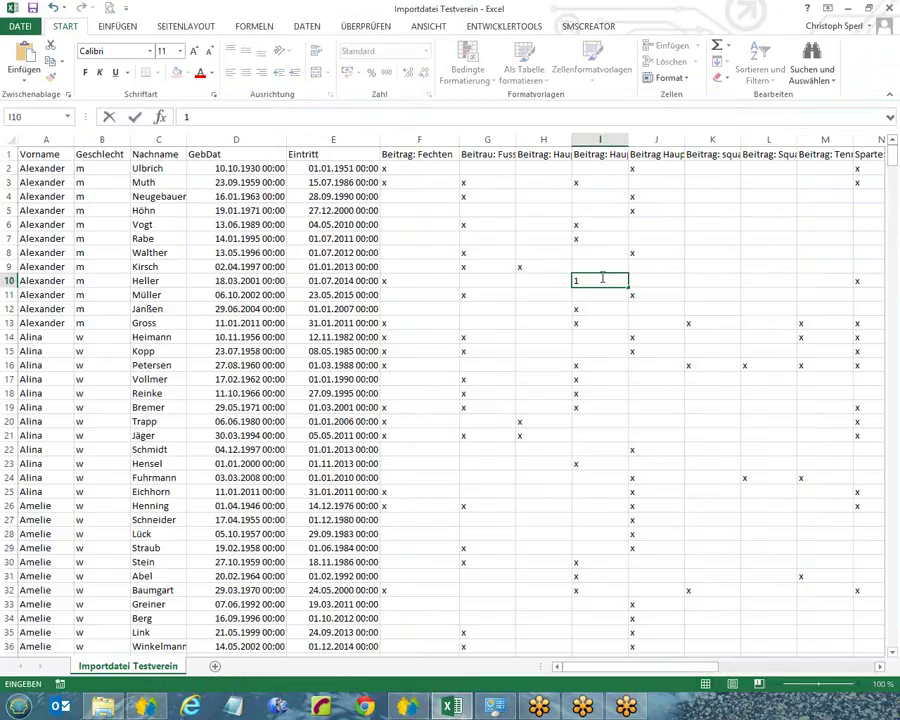
{"action": "key", "text": "BackSpace"}
{"action": "key", "text": "Escape"}
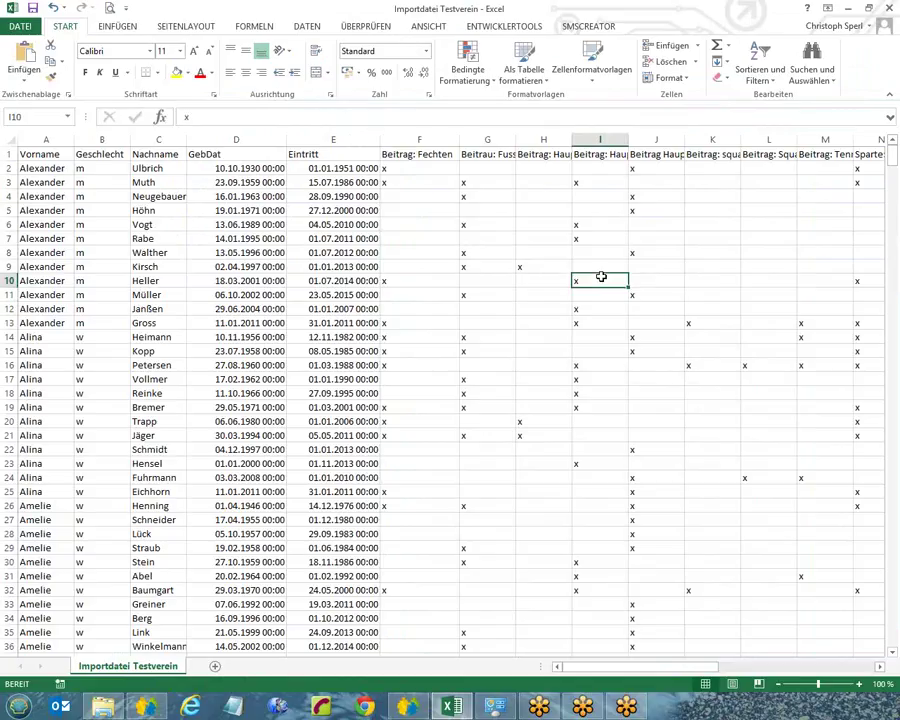
{"action": "key", "text": "Left"}
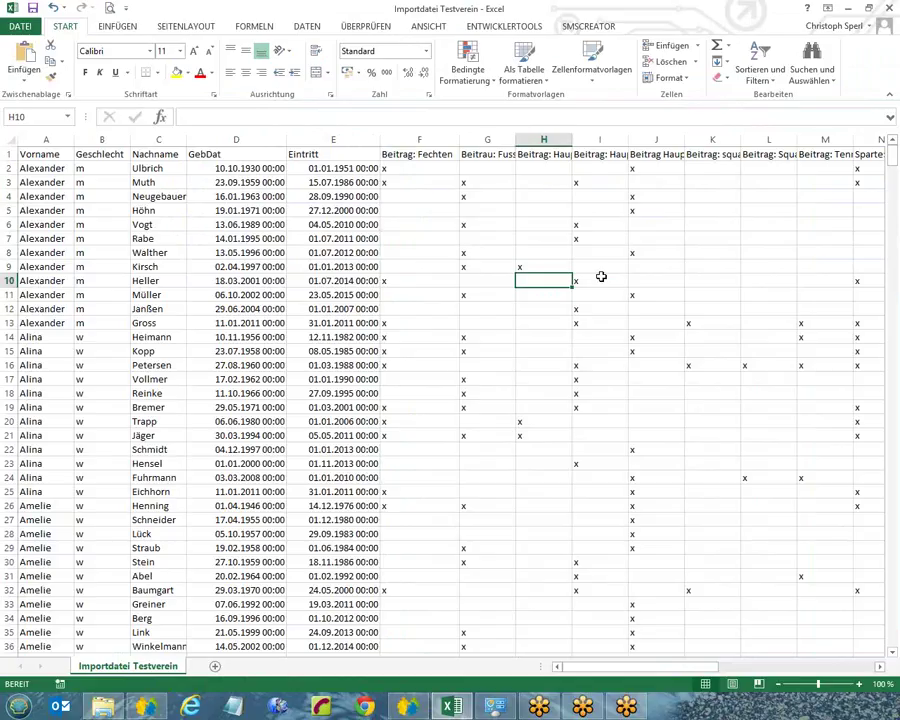
{"action": "left_click", "coordinate": [598, 278]}
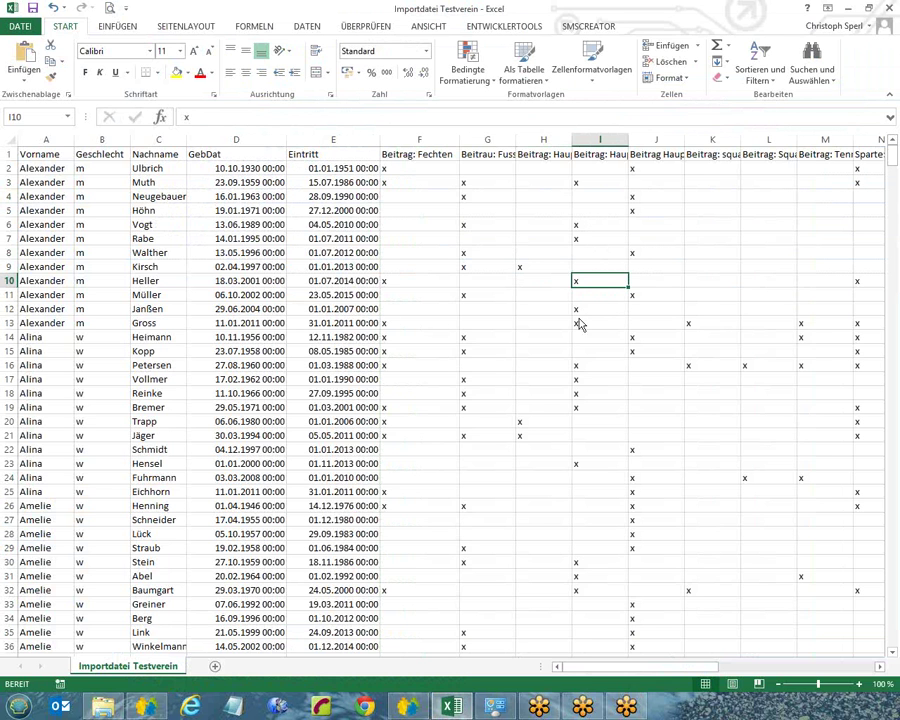
{"action": "key", "text": "alt+Tab"}
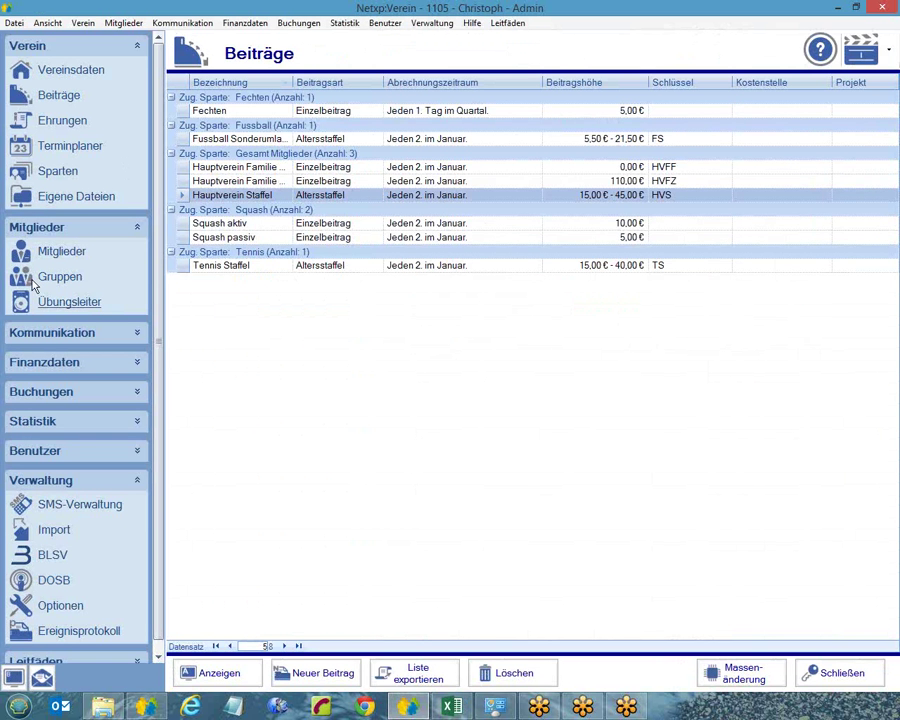
Inspect member 4's single Hauptverein Staffel fee of 45,00 € and its start date without changes
{"action": "left_click", "coordinate": [80, 251]}
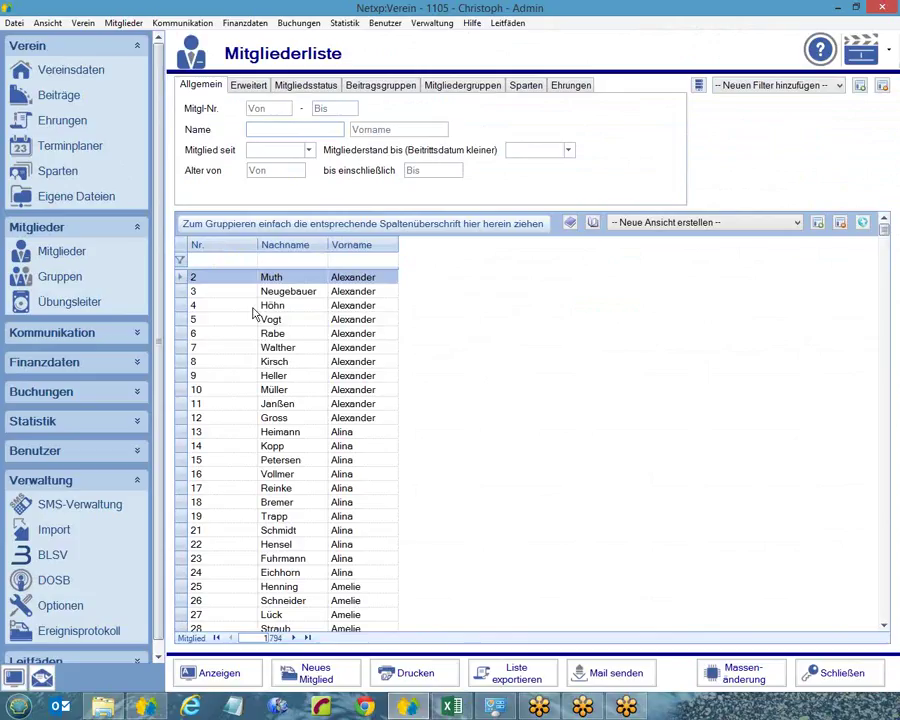
{"action": "left_click", "coordinate": [254, 310]}
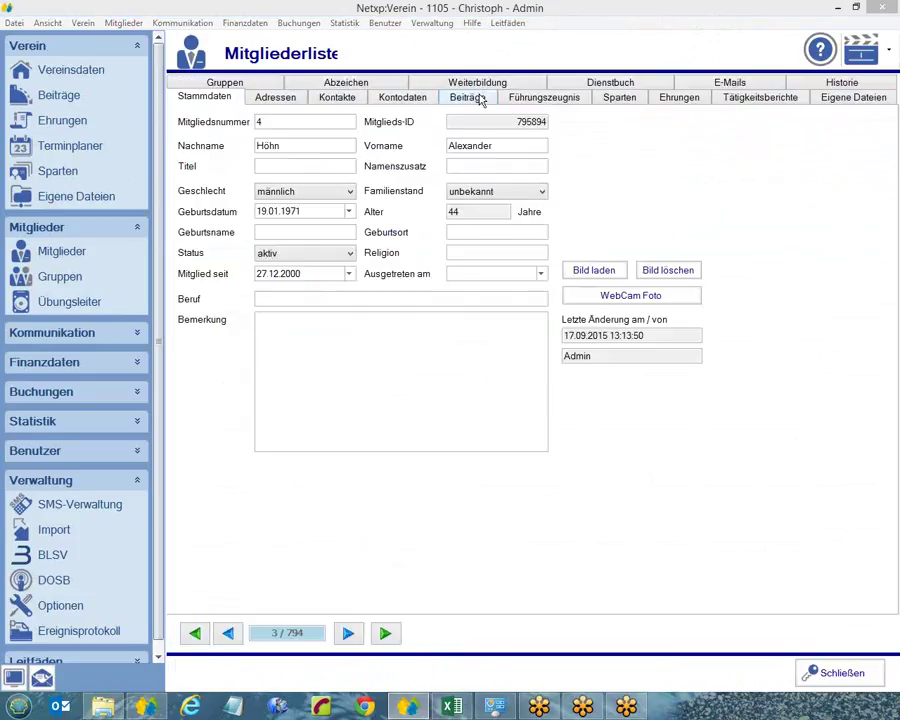
{"action": "left_click", "coordinate": [470, 99]}
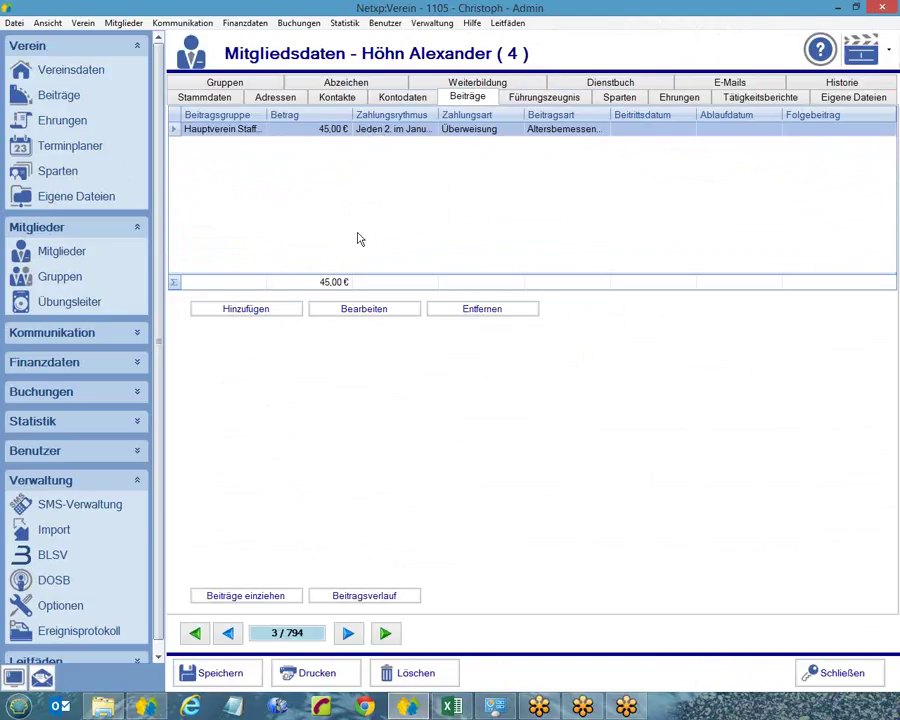
{"action": "double_click", "coordinate": [562, 208]}
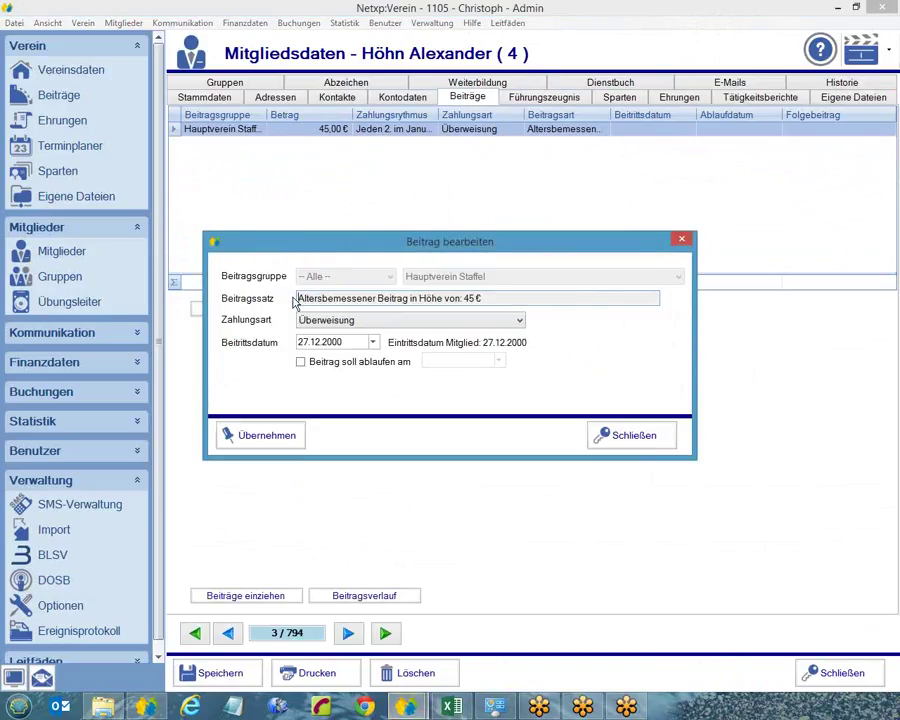
{"action": "left_click", "coordinate": [296, 341]}
{"action": "left_click_drag", "start_coordinate": [284, 336], "coordinate": [347, 342]}
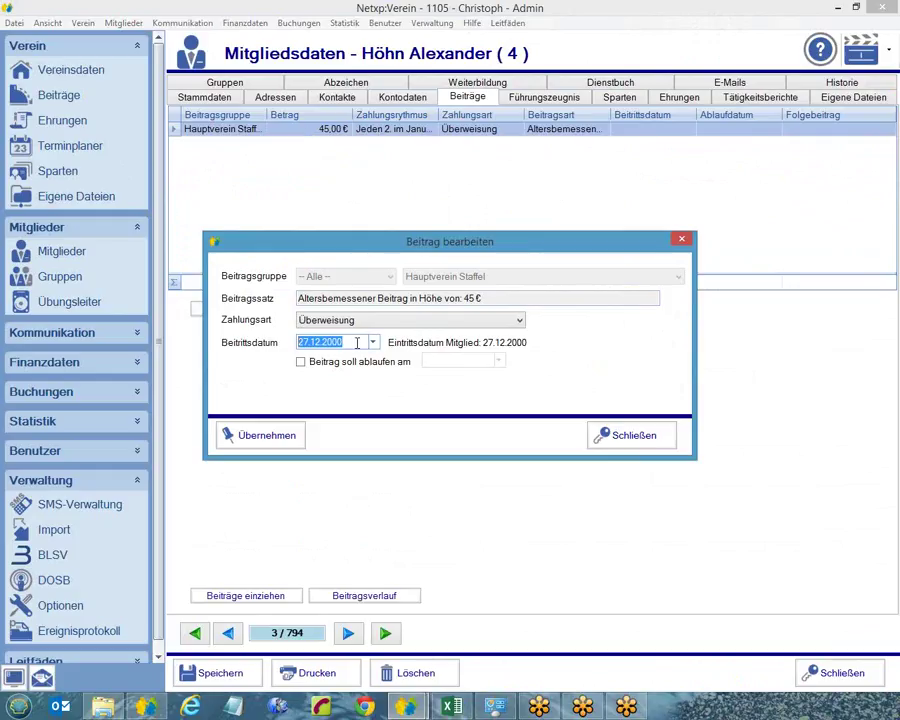
{"action": "left_click", "coordinate": [622, 437]}
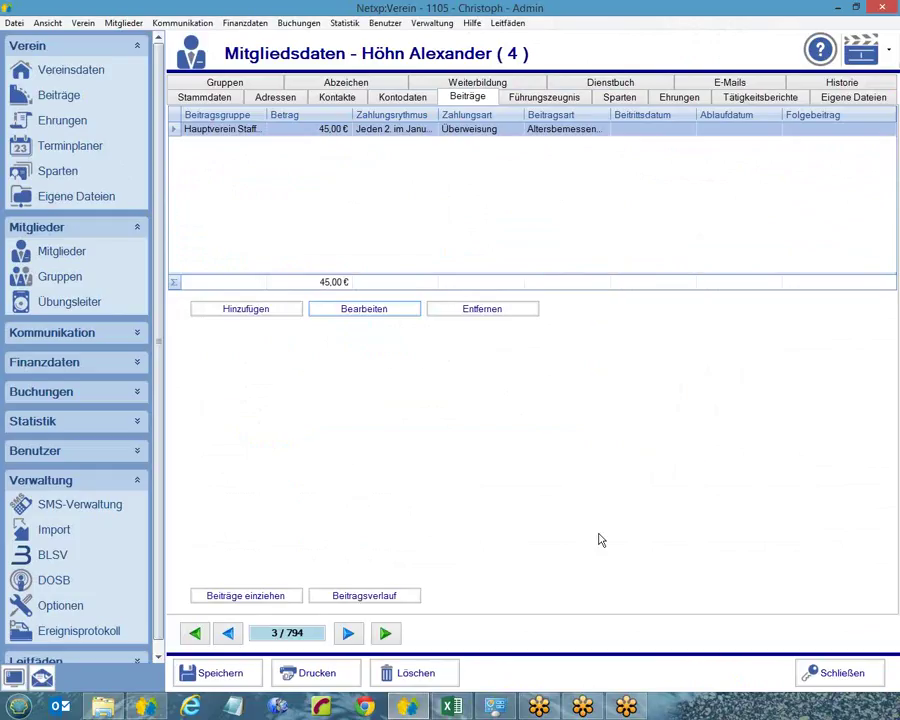
{"action": "left_click", "coordinate": [455, 706]}
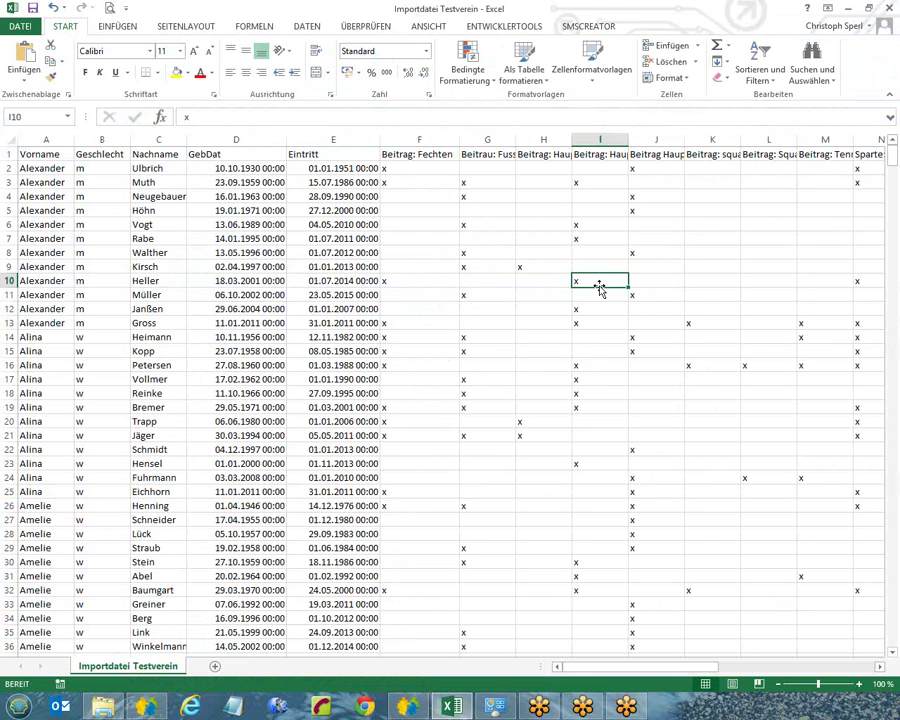
Move right from cell I3 until the Sparte division columns appear beside the fees
{"action": "left_click", "coordinate": [581, 183]}
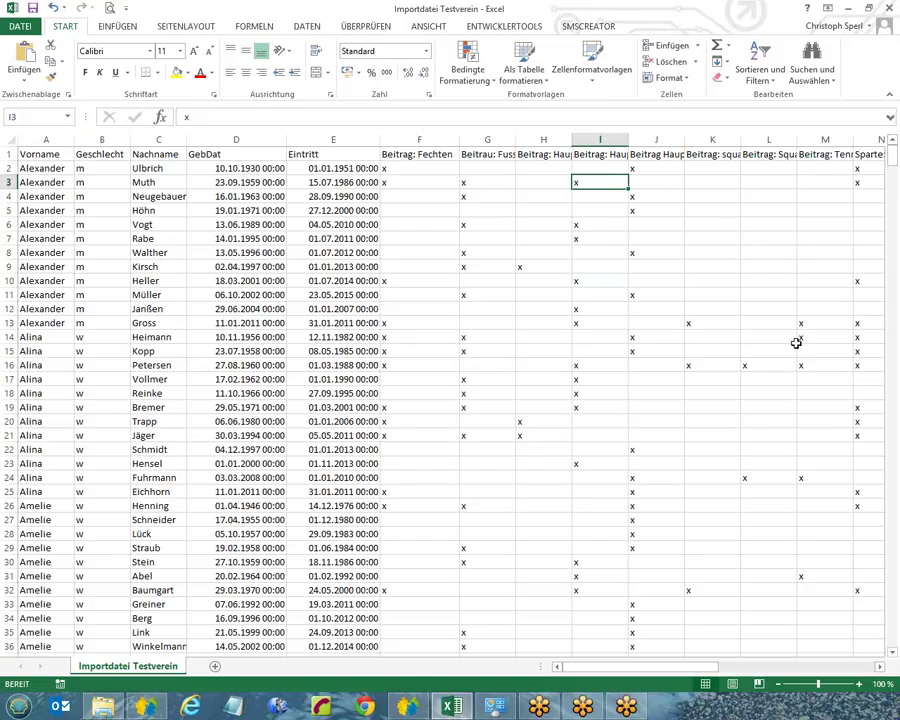
{"action": "key", "text": "Right"}
{"action": "key", "text": "Right"}
{"action": "key", "text": "Right"}
{"action": "key", "text": "Right"}
{"action": "key", "text": "Right"}
{"action": "key", "text": "Right"}
{"action": "key", "text": "Right"}
{"action": "key", "text": "Right"}
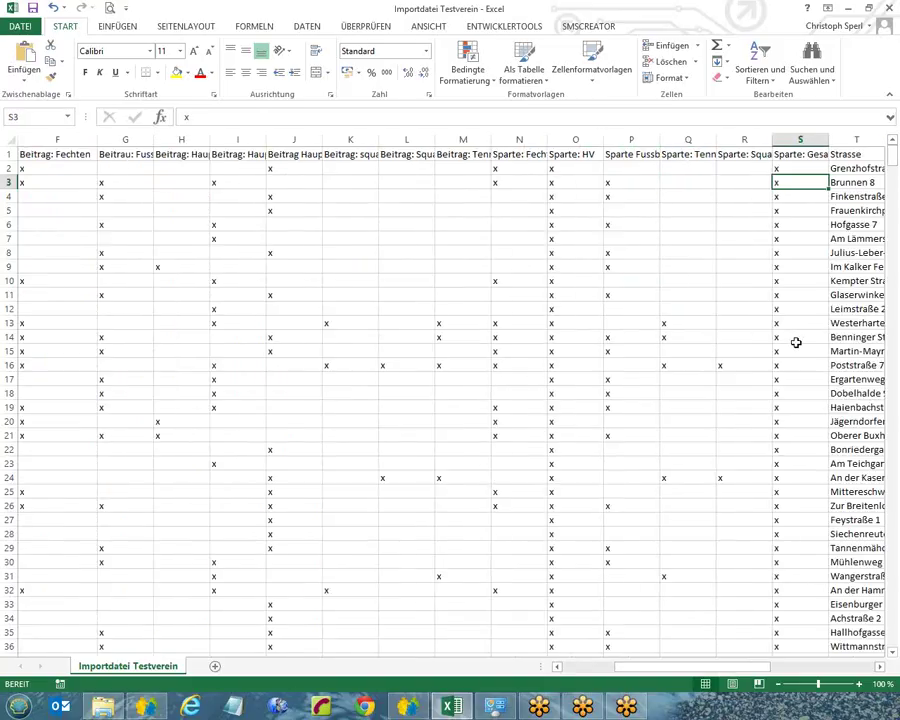
{"action": "left_click", "coordinate": [518, 139]}
{"action": "right_click", "coordinate": [518, 139]}
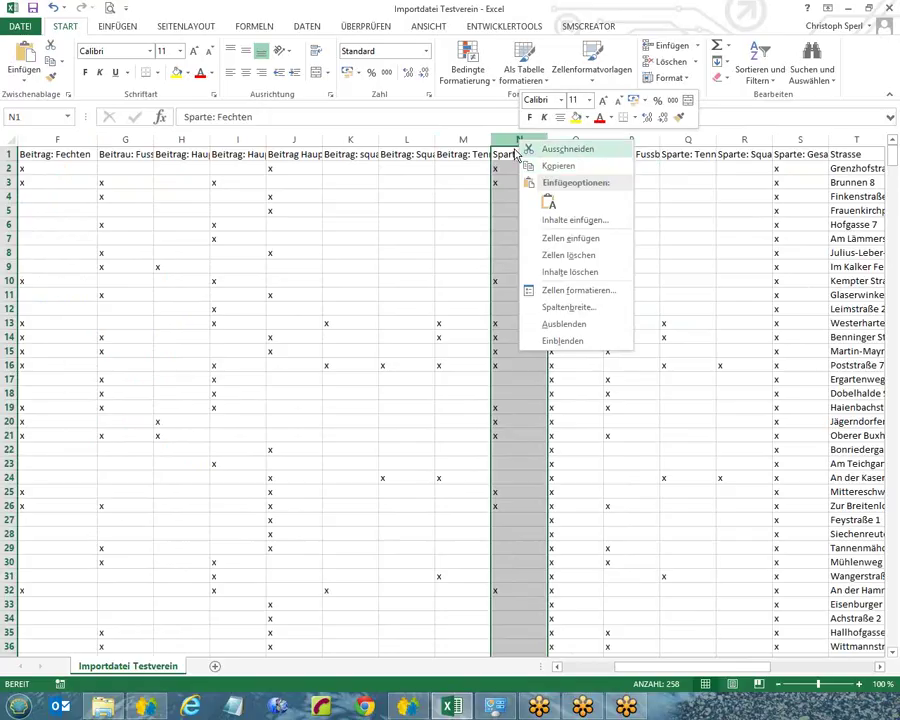
{"action": "left_click", "coordinate": [507, 140]}
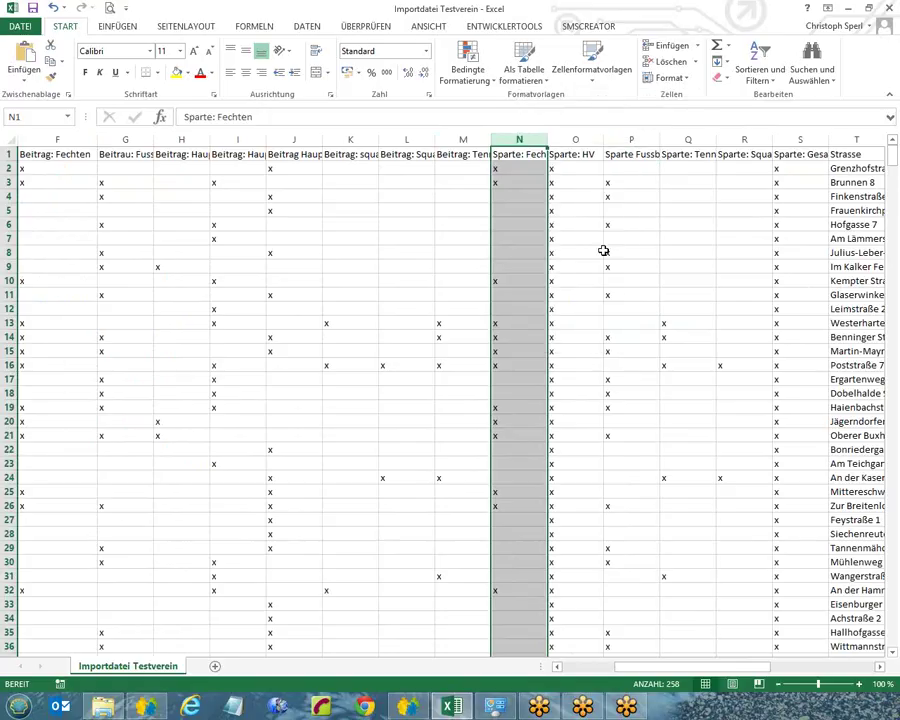
{"action": "key", "text": "Down"}
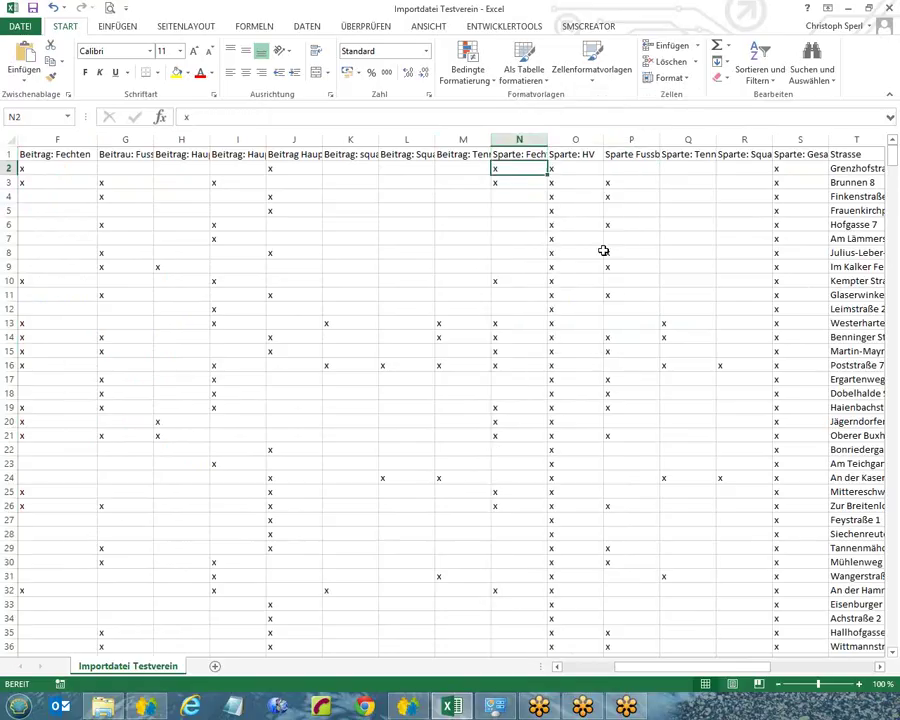
{"action": "type", "text": "12"}
{"action": "key", "text": "Return"}
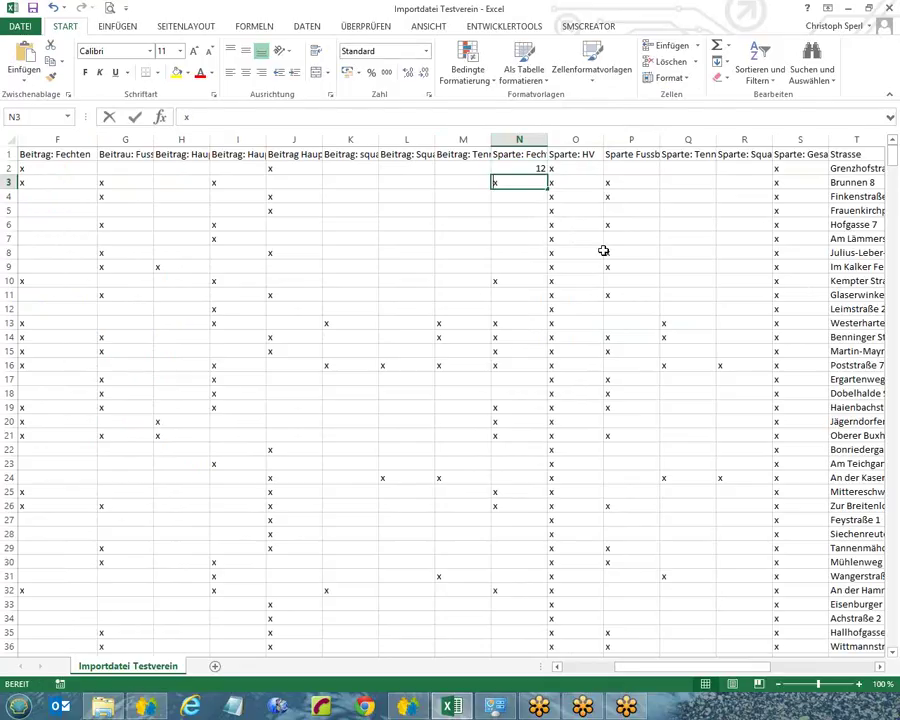
{"action": "type", "text": "30"}
{"action": "key", "text": "Return"}
{"action": "key", "text": "Down"}
{"action": "key", "text": "Down"}
{"action": "key", "text": "Down"}
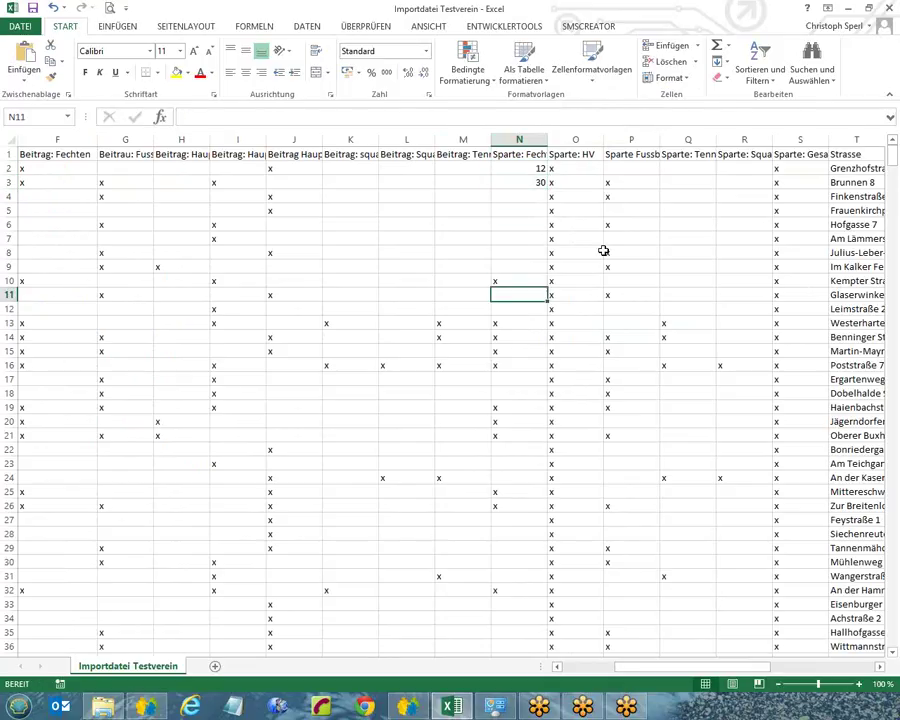
{"action": "type", "text": "40"}
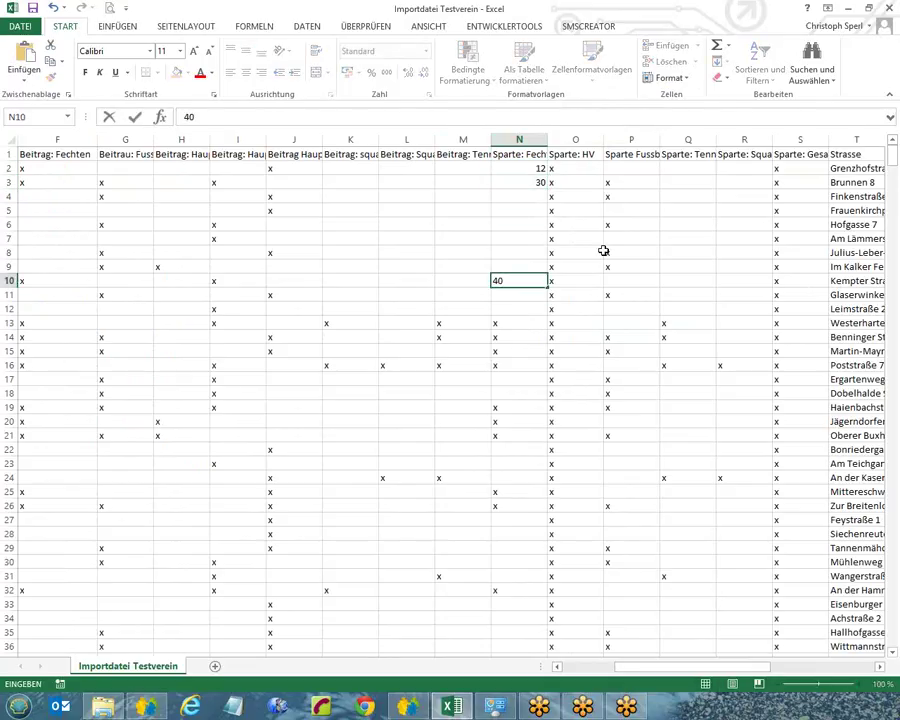
{"action": "key", "text": "Return"}
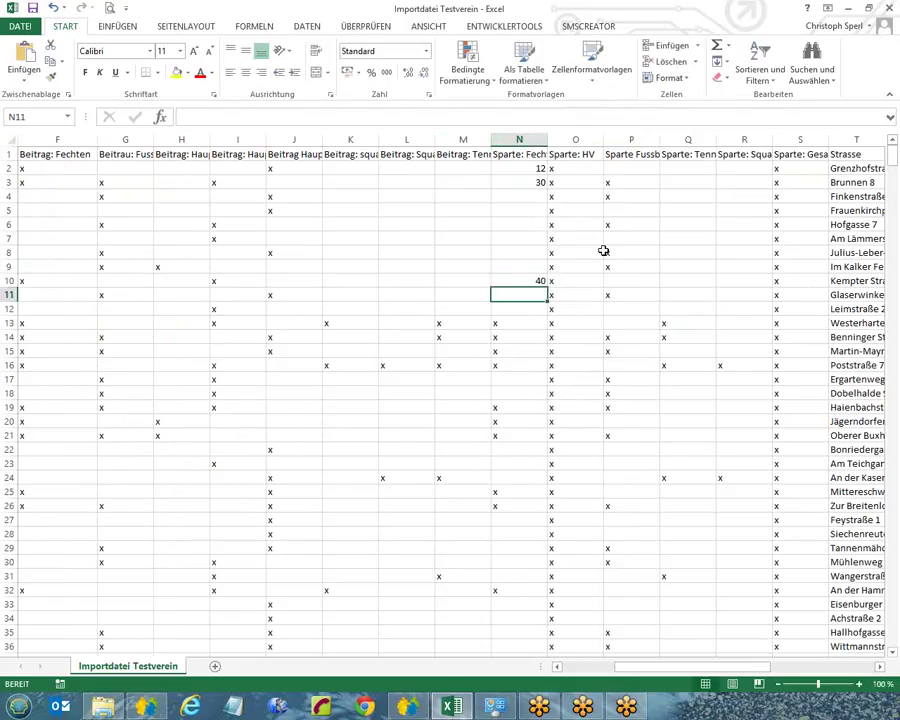
{"action": "left_click", "coordinate": [530, 280]}
{"action": "type", "text": "x"}
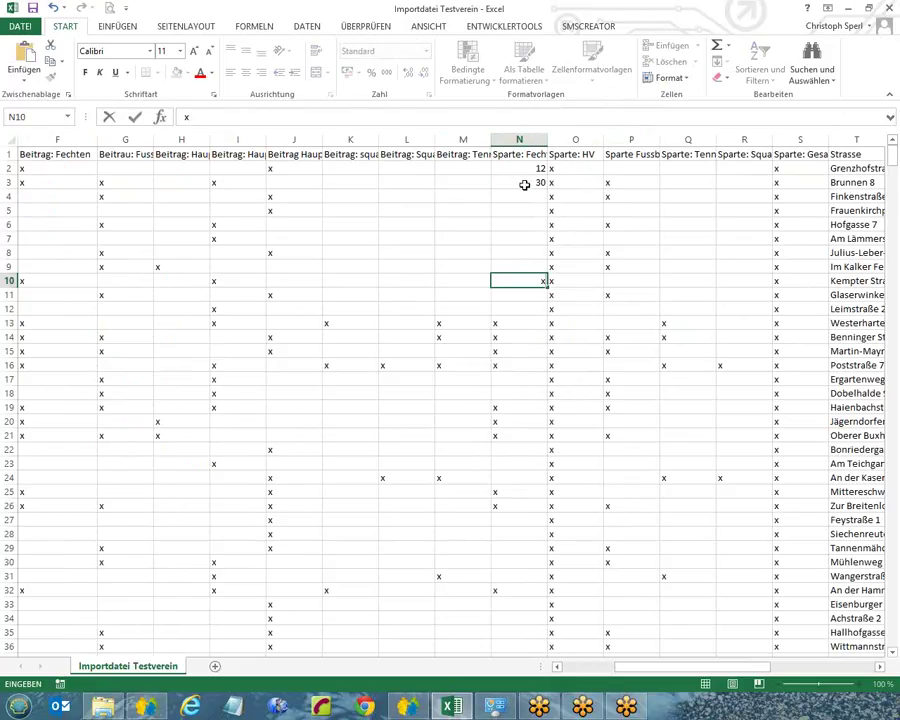
{"action": "left_click", "coordinate": [520, 182]}
{"action": "type", "text": "x"}
{"action": "left_click", "coordinate": [527, 169]}
{"action": "type", "text": "x"}
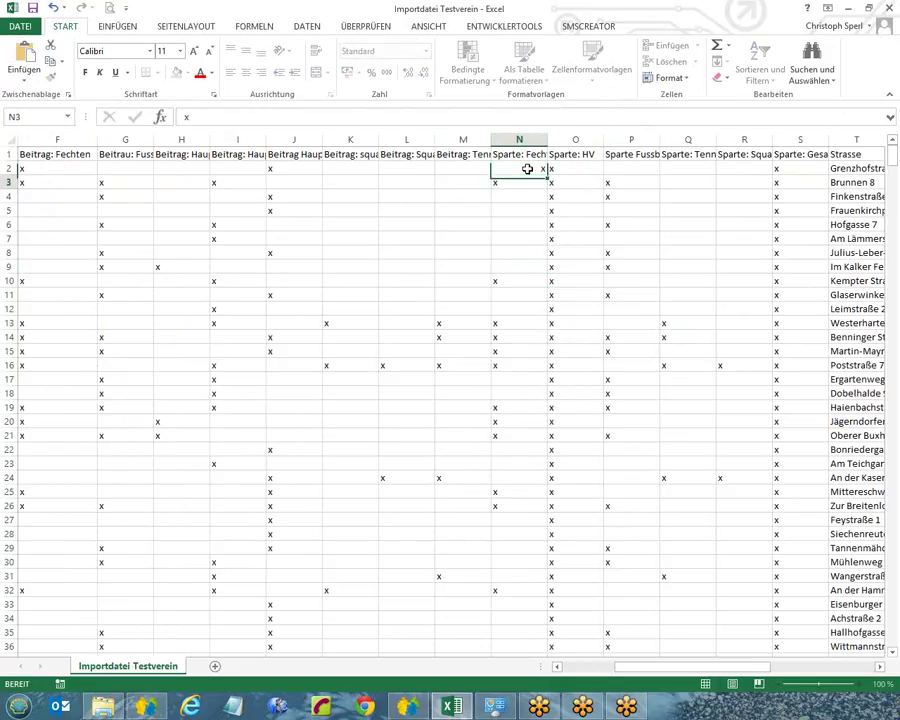
{"action": "left_click", "coordinate": [525, 181]}
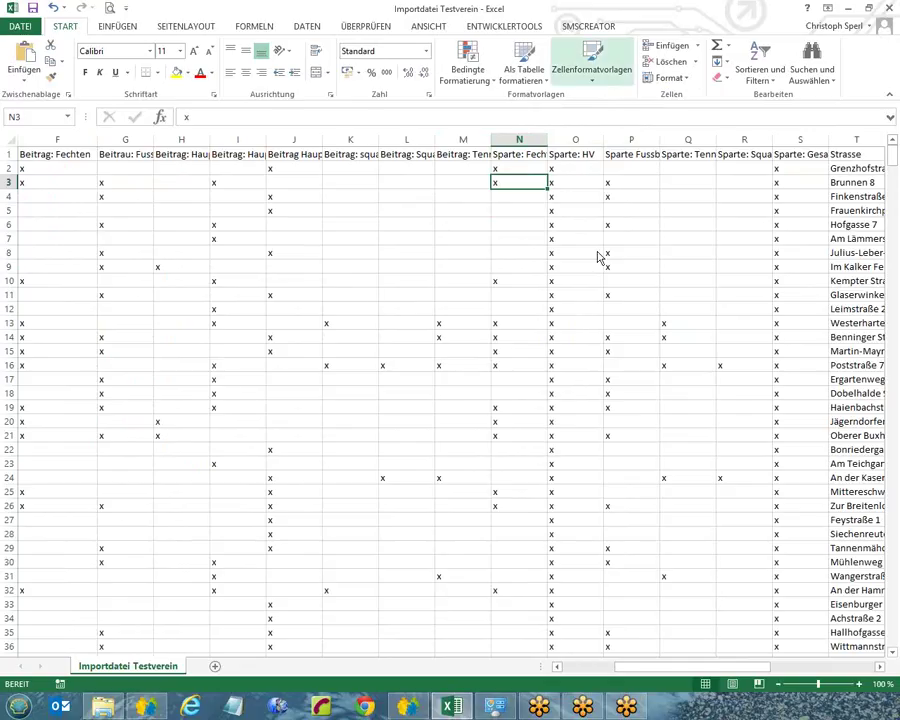
{"action": "left_click_drag", "start_coordinate": [463, 139], "coordinate": [181, 140]}
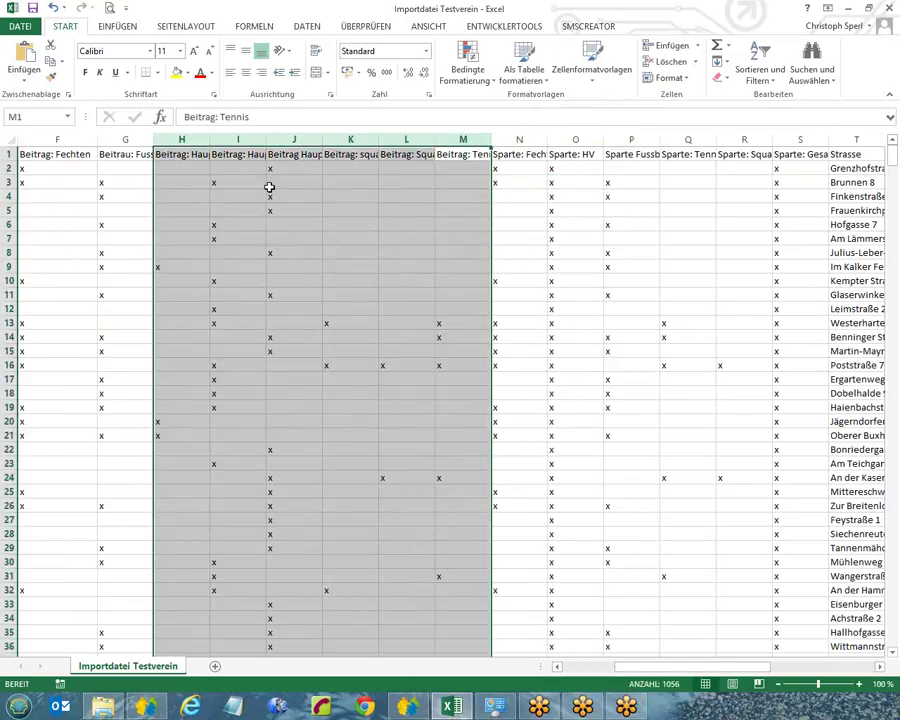
{"action": "left_click_drag", "start_coordinate": [519, 139], "coordinate": [755, 152]}
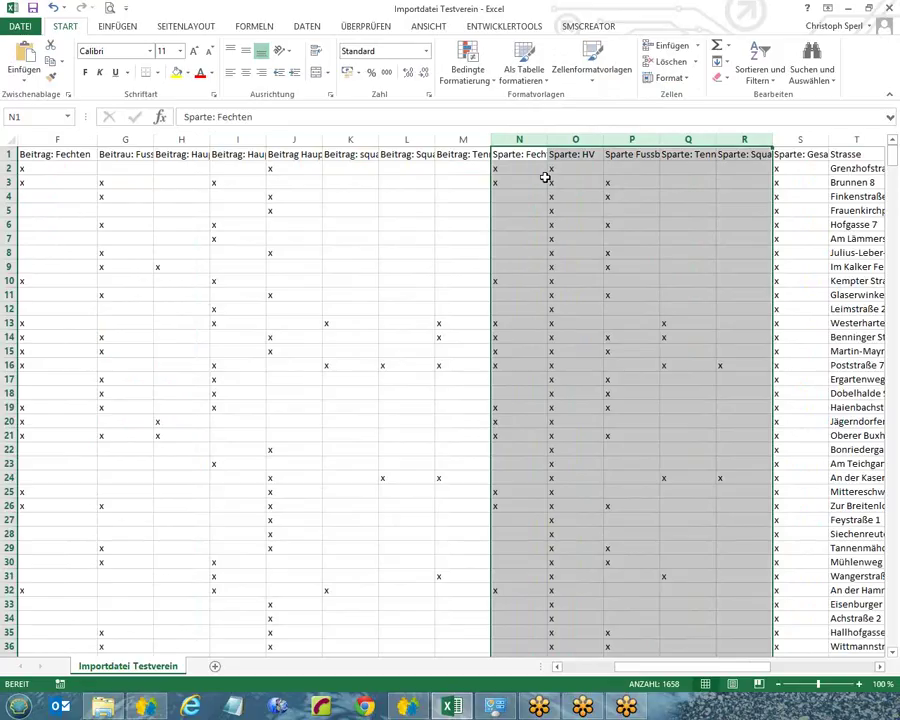
{"action": "left_click", "coordinate": [524, 169]}
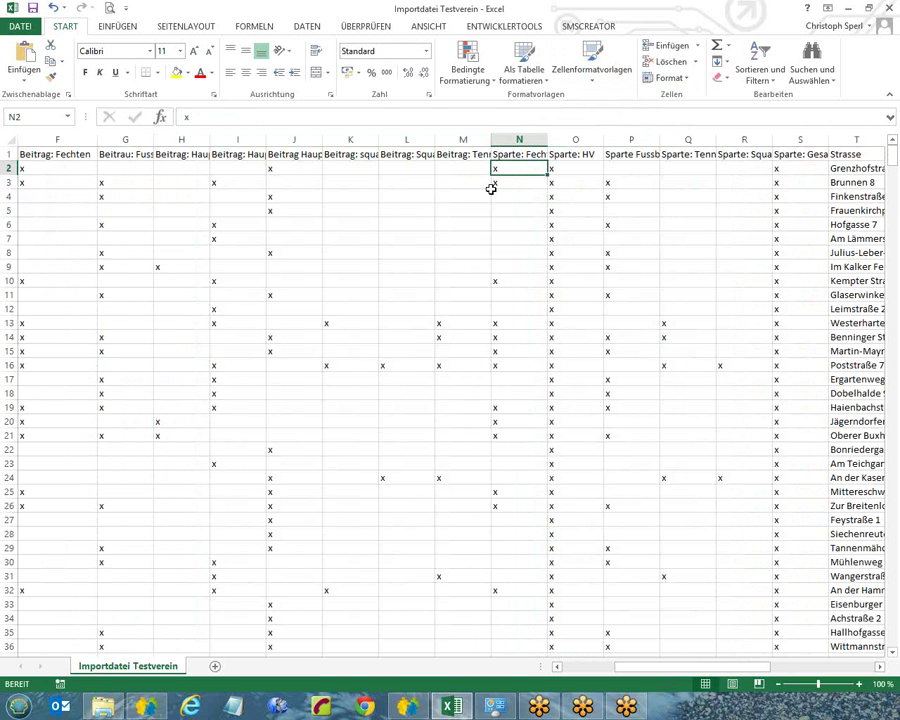
{"action": "key", "text": "Right"}
{"action": "key", "text": "Right"}
{"action": "key", "text": "Right"}
{"action": "key", "text": "Right"}
{"action": "key", "text": "Right"}
{"action": "key", "text": "Right"}
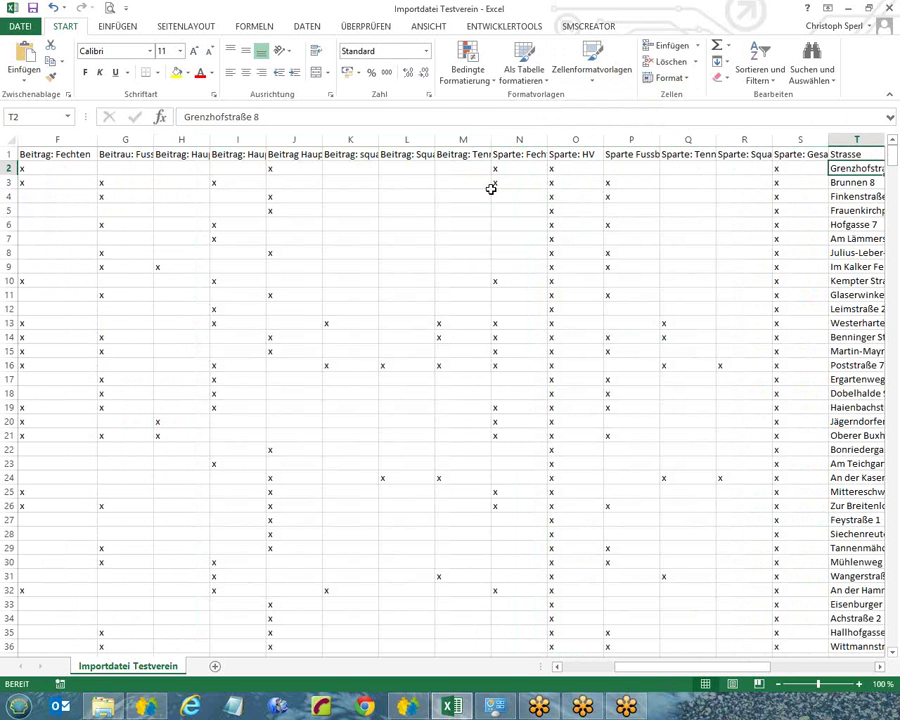
{"action": "key", "text": "Right"}
{"action": "key", "text": "Right"}
{"action": "key", "text": "Right"}
{"action": "key", "text": "Right"}
{"action": "key", "text": "Right"}
{"action": "key", "text": "Right"}
{"action": "key", "text": "Right"}
{"action": "key", "text": "Right"}
{"action": "key", "text": "Right"}
{"action": "key", "text": "Right"}
{"action": "key", "text": "Right"}
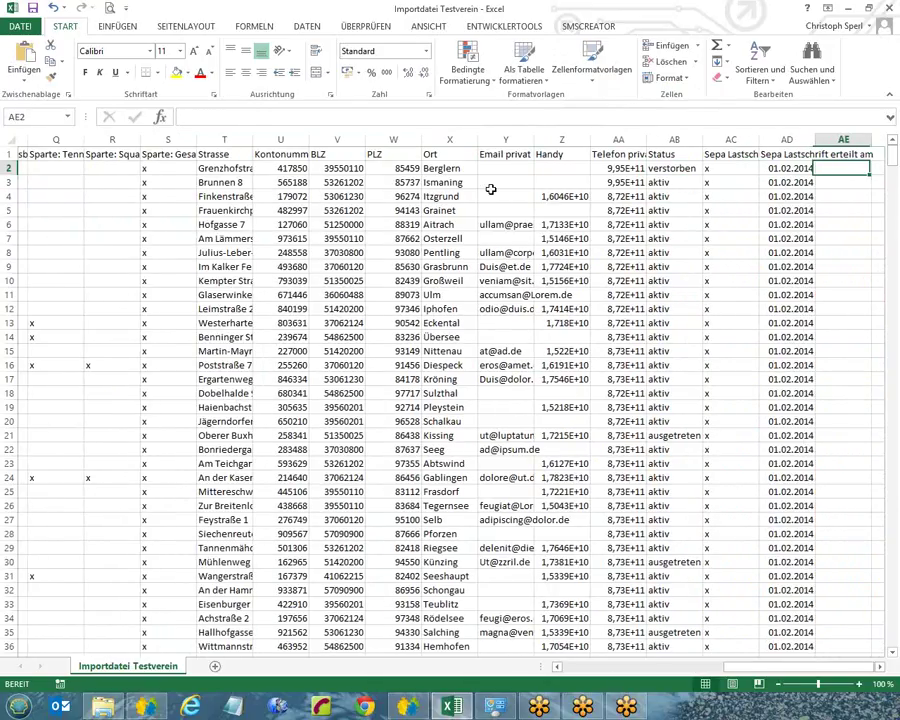
{"action": "key", "text": "Left"}
{"action": "key", "text": "Left"}
{"action": "key", "text": "Left"}
{"action": "key", "text": "Left"}
{"action": "key", "text": "Left"}
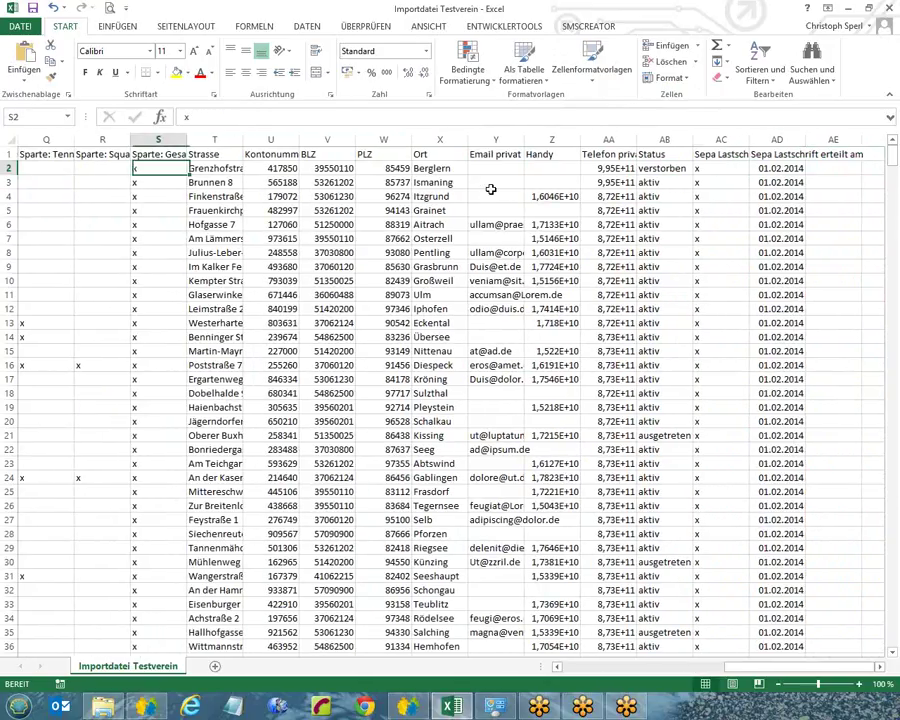
{"action": "key", "text": "Right"}
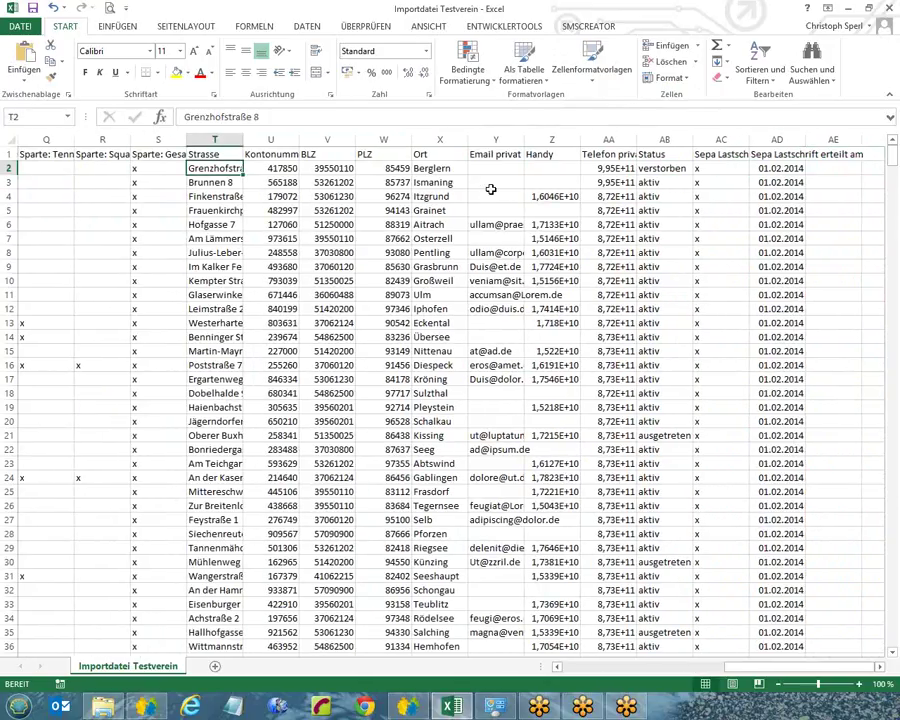
{"action": "key", "text": "Right"}
{"action": "key", "text": "Left"}
{"action": "key", "text": "ctrl+Left"}
{"action": "key", "text": "ctrl+Left"}
{"action": "key", "text": "ctrl+Left"}
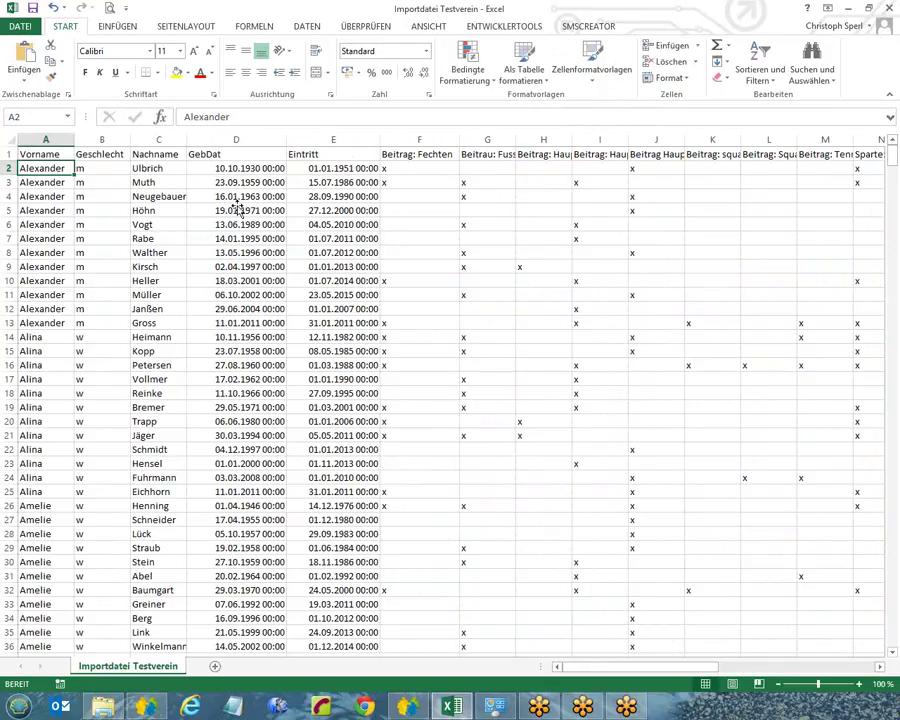
Browse the first names, last names, streets, postcodes and towns across the member rows
{"action": "left_click_drag", "start_coordinate": [42, 168], "coordinate": [46, 520]}
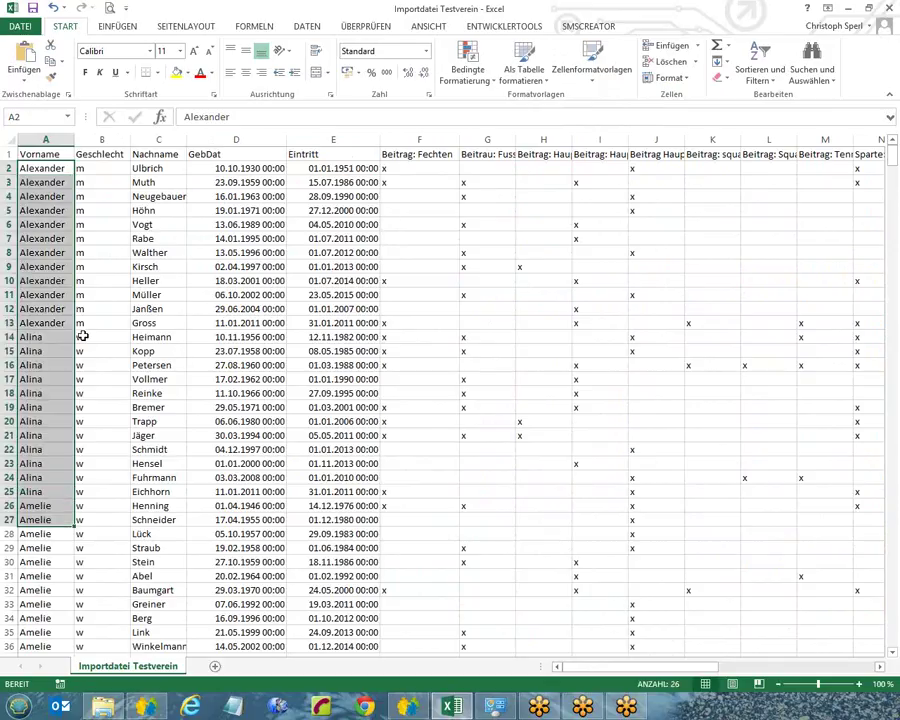
{"action": "left_click_drag", "start_coordinate": [150, 168], "coordinate": [142, 506]}
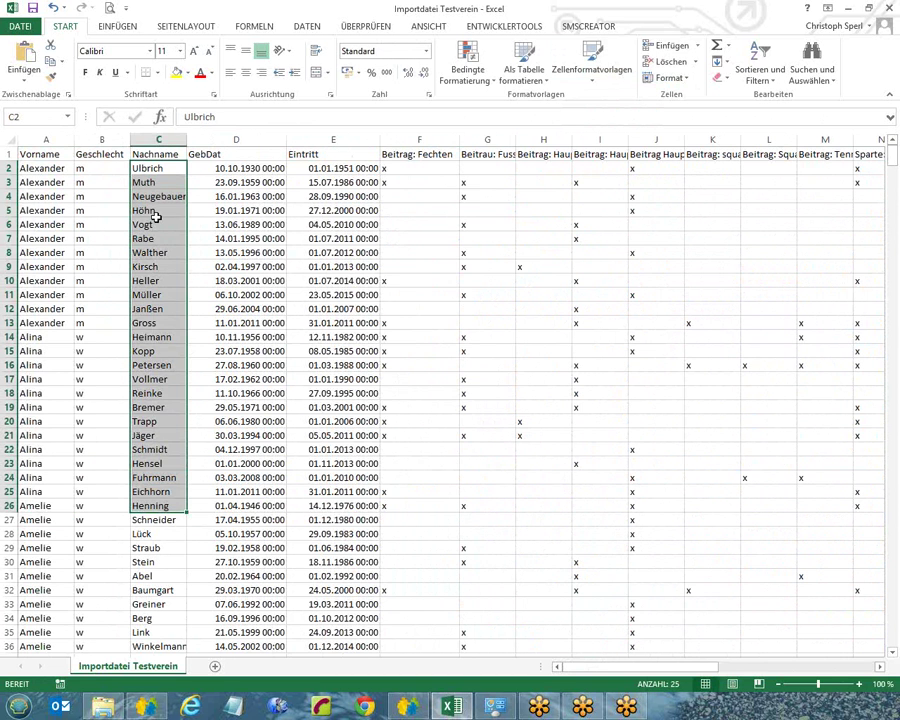
{"action": "key", "text": "Right"}
{"action": "key", "text": "Right"}
{"action": "key", "text": "Right"}
{"action": "key", "text": "Right"}
{"action": "key", "text": "Right"}
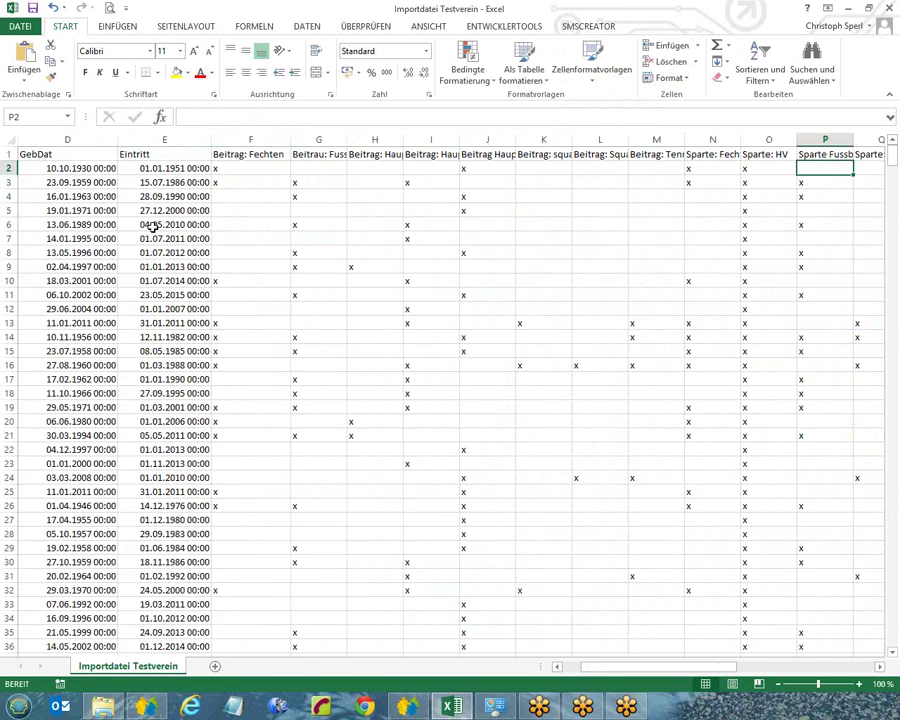
{"action": "key", "text": "Right"}
{"action": "key", "text": "Right"}
{"action": "key", "text": "Right"}
{"action": "key", "text": "Right"}
{"action": "key", "text": "Right"}
{"action": "key", "text": "Right"}
{"action": "key", "text": "Left"}
{"action": "key", "text": "Left"}
{"action": "key", "text": "Left"}
{"action": "key", "text": "shift+Down"}
{"action": "key", "text": "shift+Down"}
{"action": "key", "text": "shift+Down"}
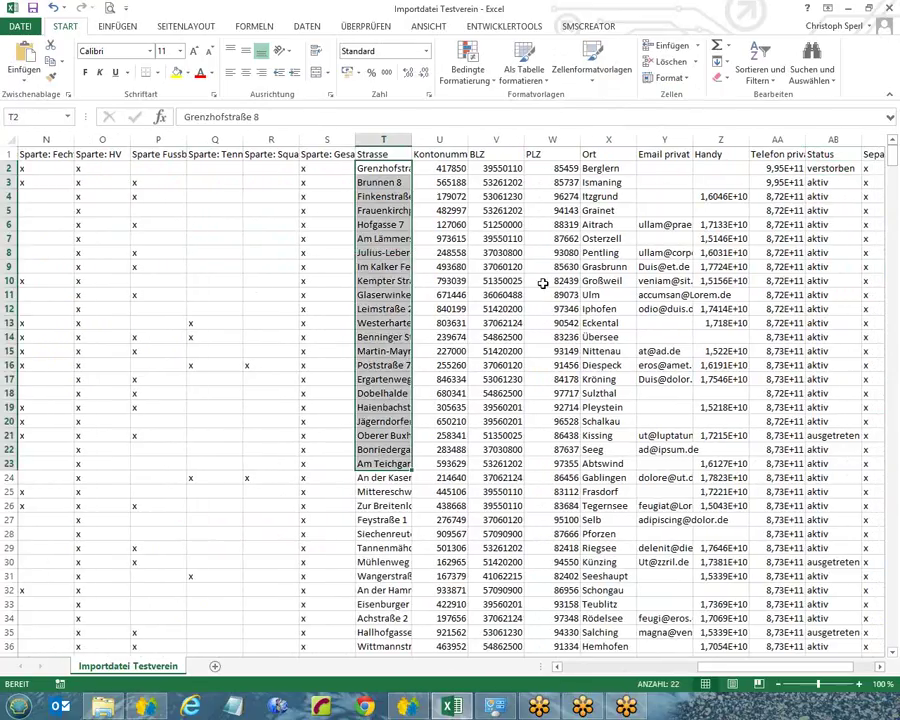
{"action": "key", "text": "Right"}
{"action": "key", "text": "Right"}
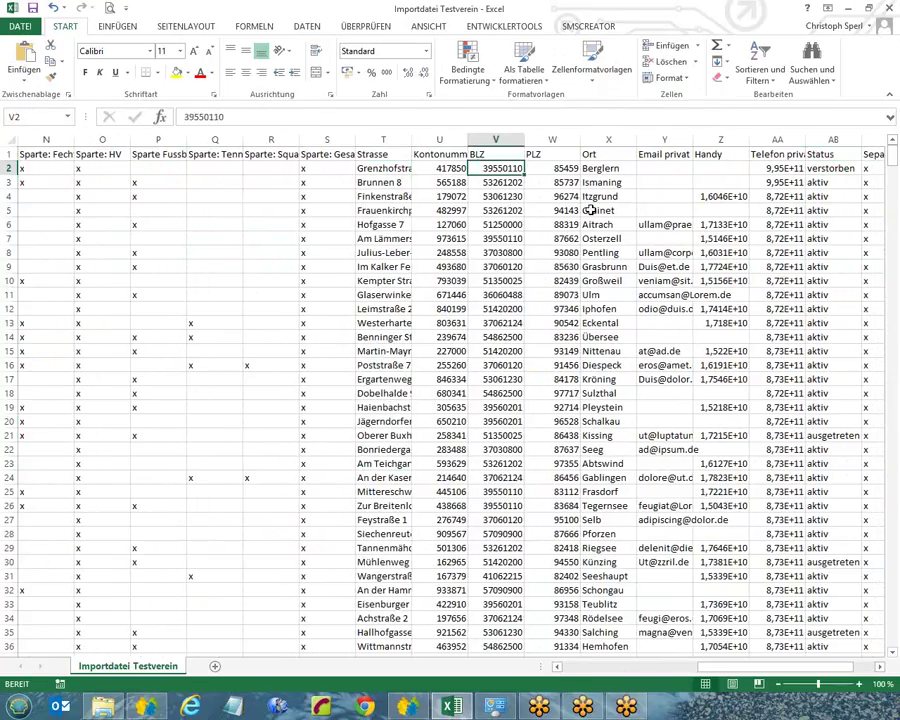
{"action": "key", "text": "Right"}
{"action": "key", "text": "Right"}
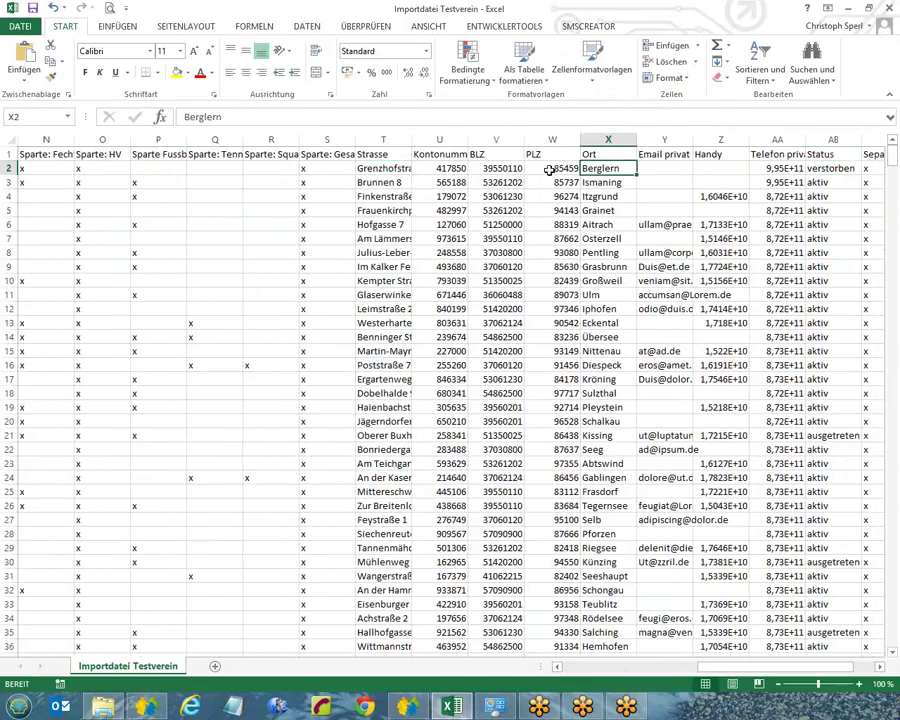
{"action": "left_click_drag", "start_coordinate": [549, 170], "coordinate": [590, 406]}
Widen the Email privat column and inspect the Handy number in Z4
{"action": "left_click", "coordinate": [593, 398]}
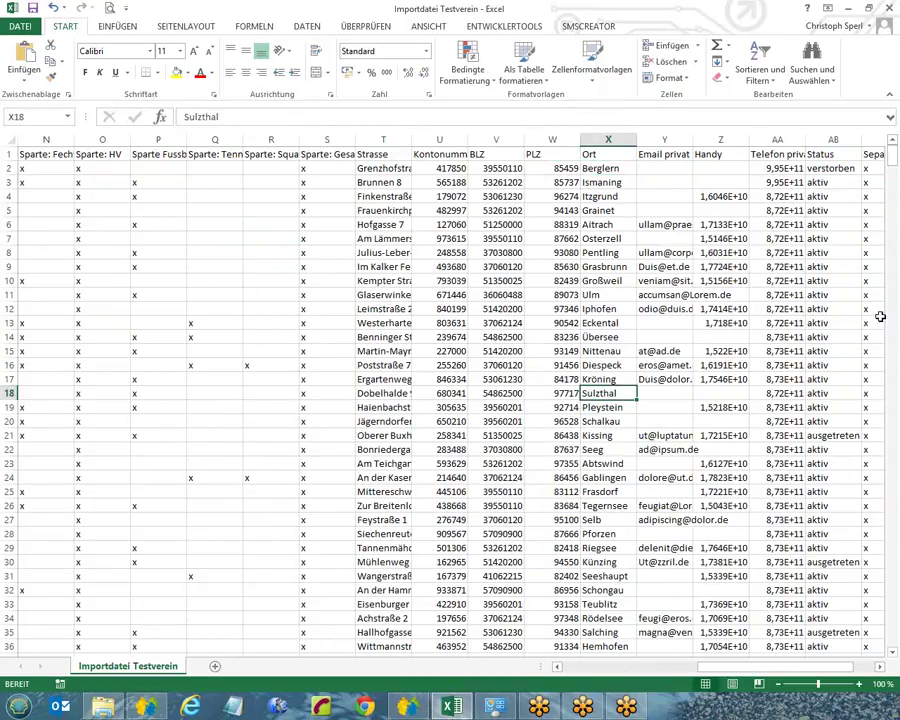
{"action": "key", "text": "Right"}
{"action": "key", "text": "Right"}
{"action": "key", "text": "Right"}
{"action": "key", "text": "Right"}
{"action": "key", "text": "Right"}
{"action": "key", "text": "Right"}
{"action": "key", "text": "Right"}
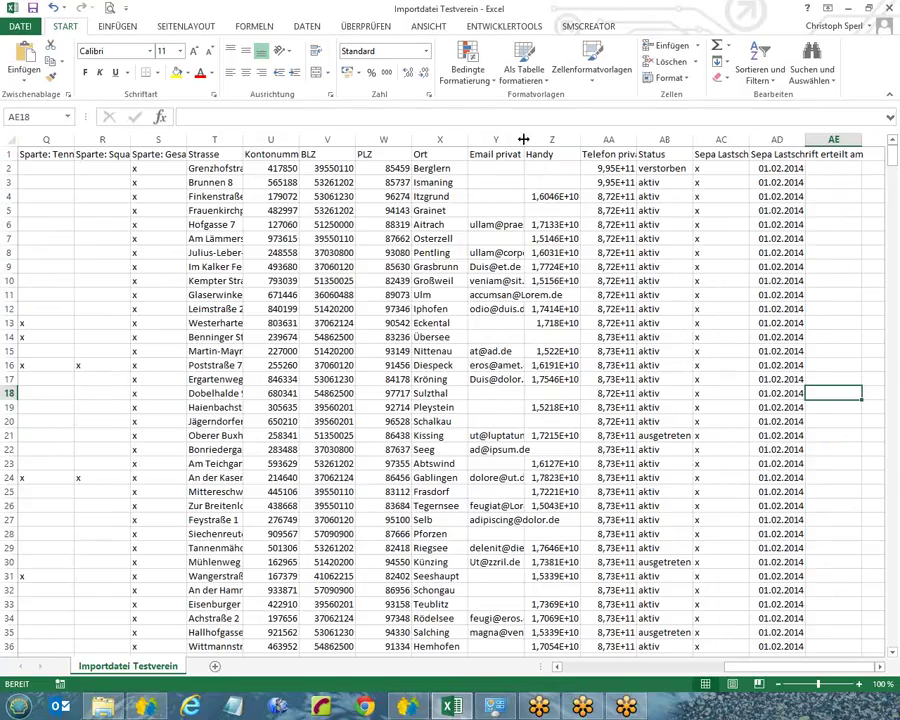
{"action": "left_click_drag", "start_coordinate": [522, 139], "coordinate": [565, 139]}
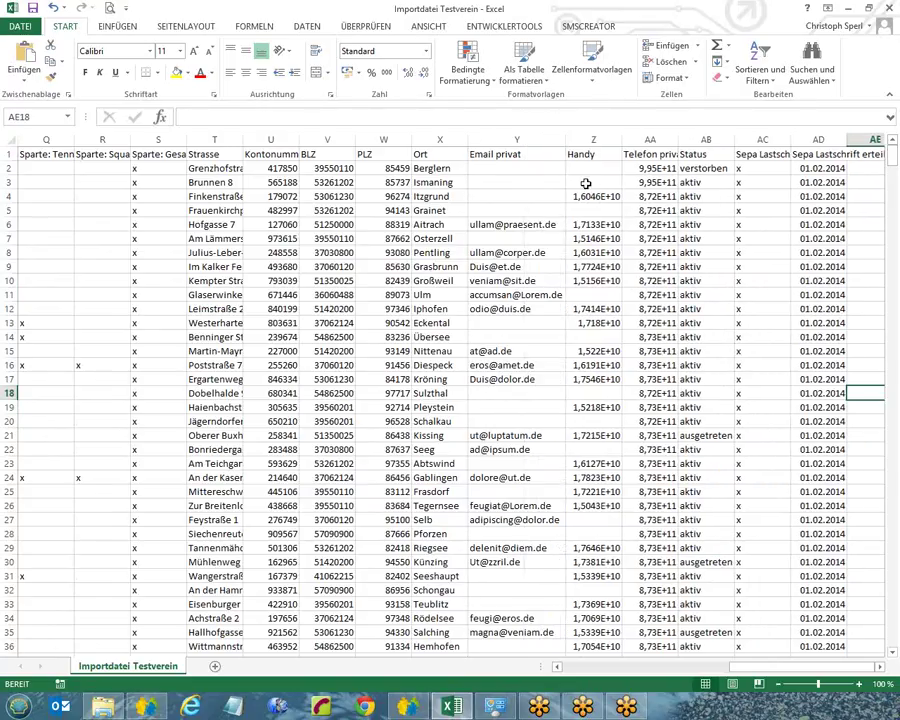
{"action": "left_click", "coordinate": [482, 152]}
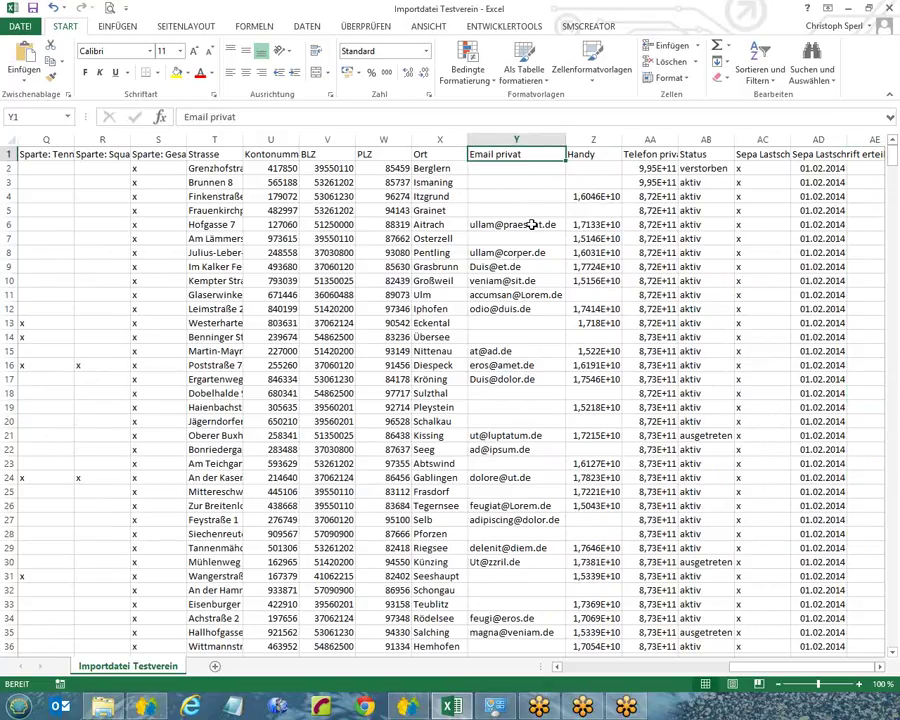
{"action": "left_click", "coordinate": [605, 197]}
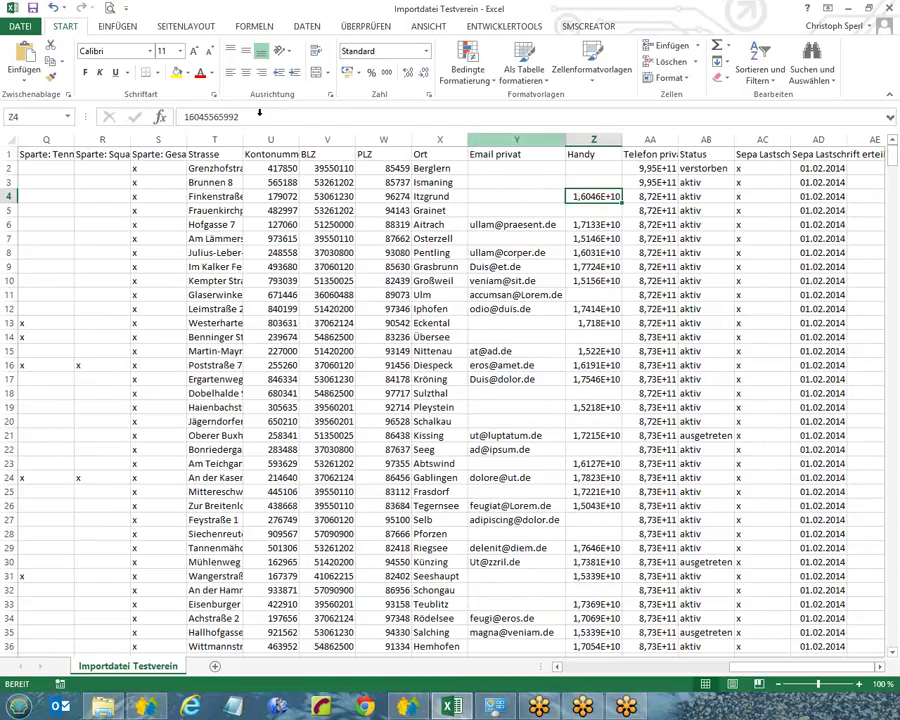
Give the Handy column Z the custom number format 0000 so full mobile numbers show
{"action": "left_click", "coordinate": [581, 140]}
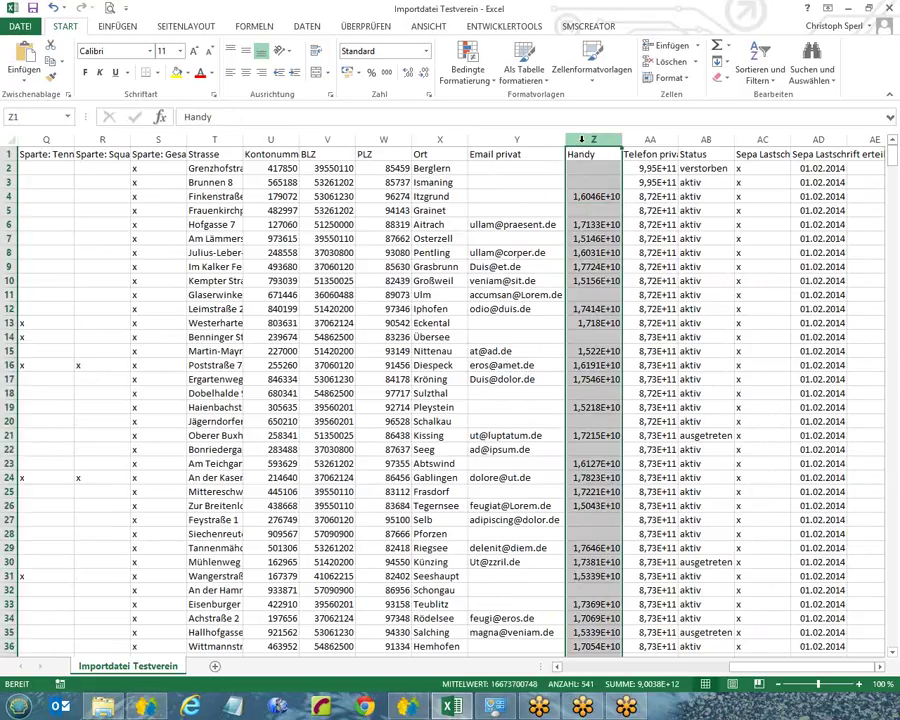
{"action": "right_click", "coordinate": [584, 143]}
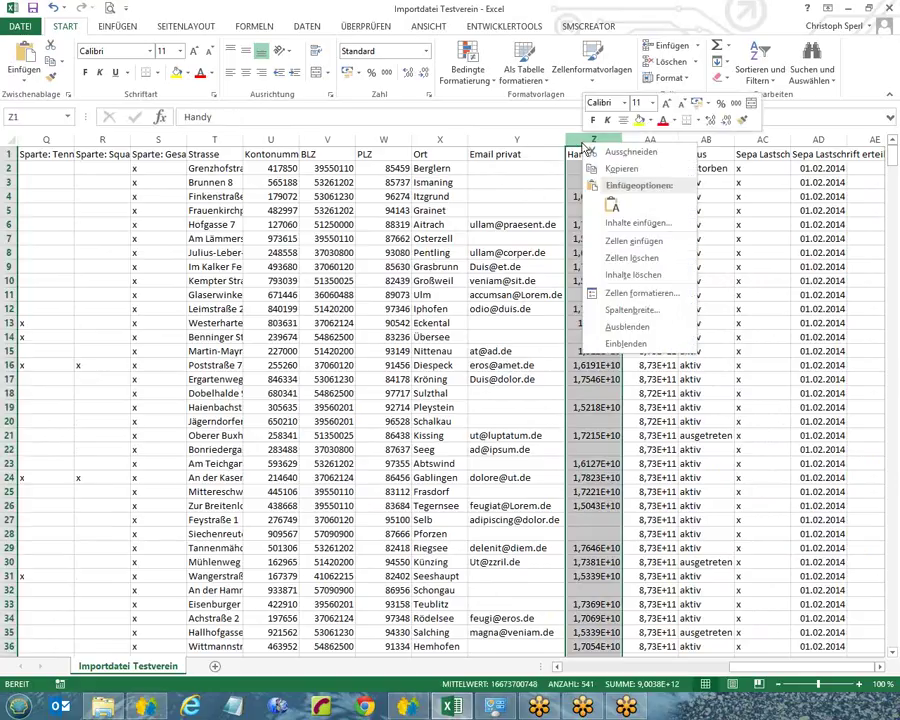
{"action": "left_click", "coordinate": [633, 297]}
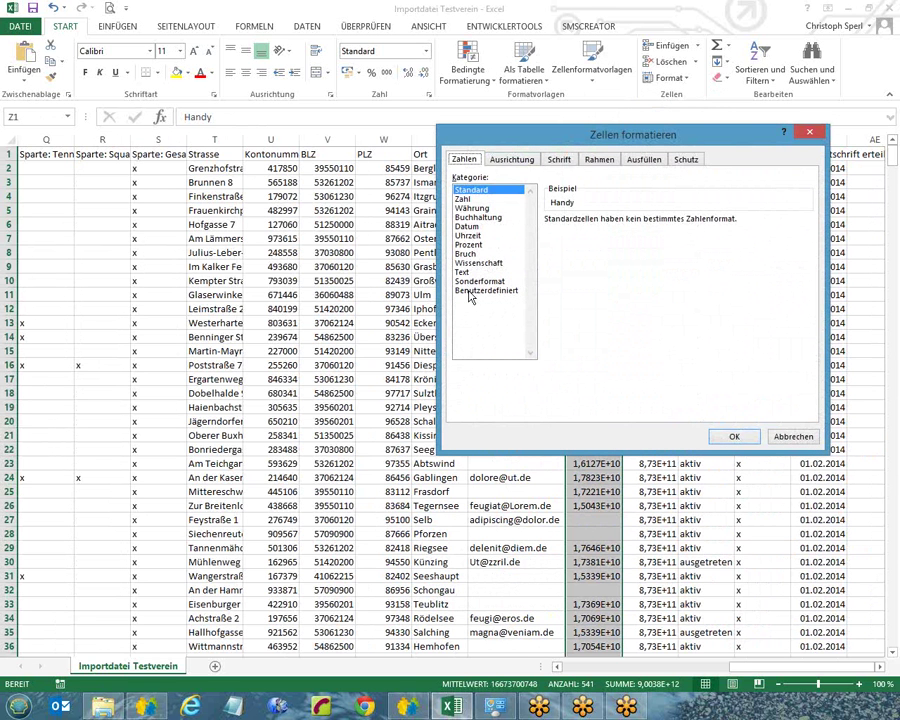
{"action": "left_click", "coordinate": [469, 291]}
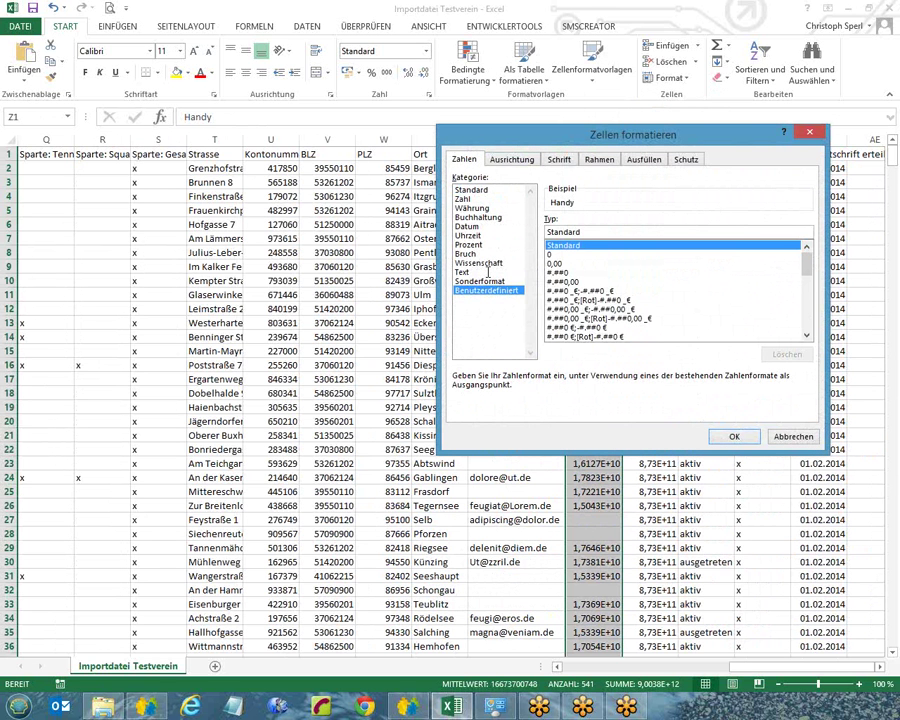
{"action": "double_click", "coordinate": [647, 235]}
{"action": "key", "text": "Delete"}
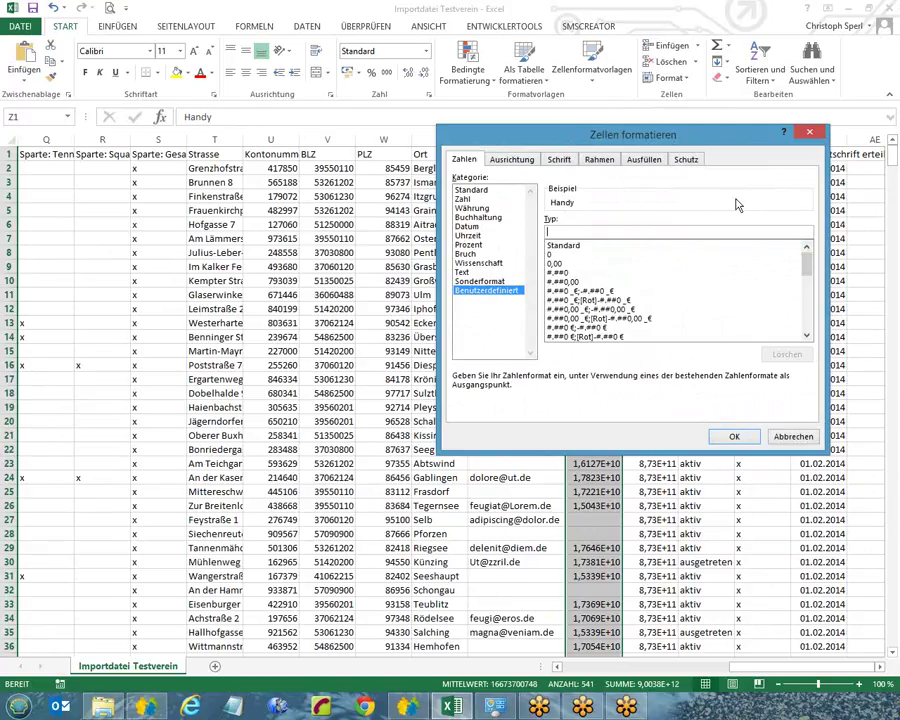
{"action": "type", "text": "0000"}
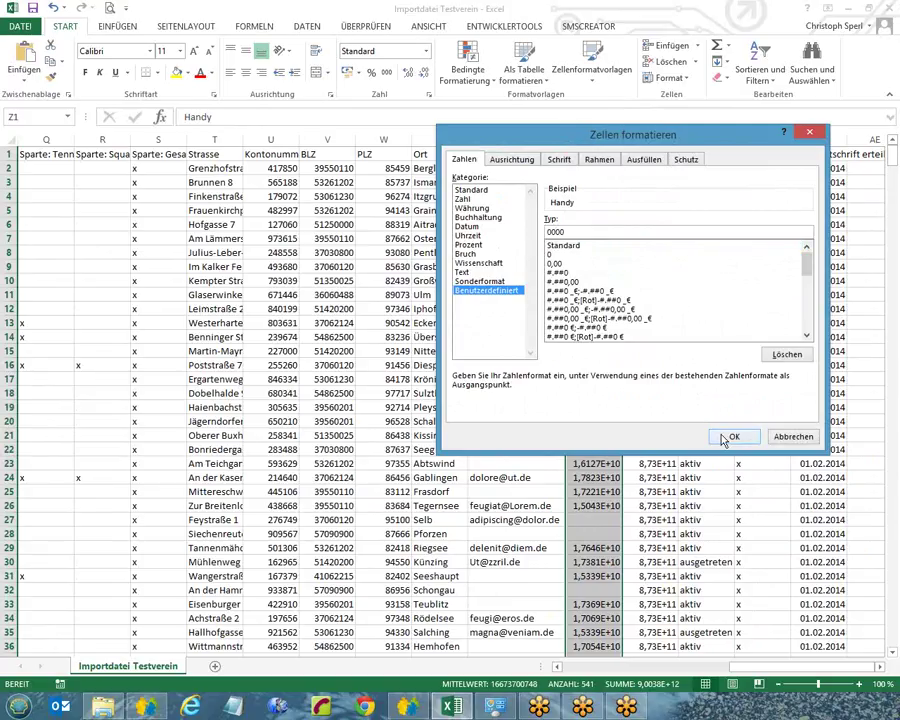
{"action": "left_click", "coordinate": [728, 438]}
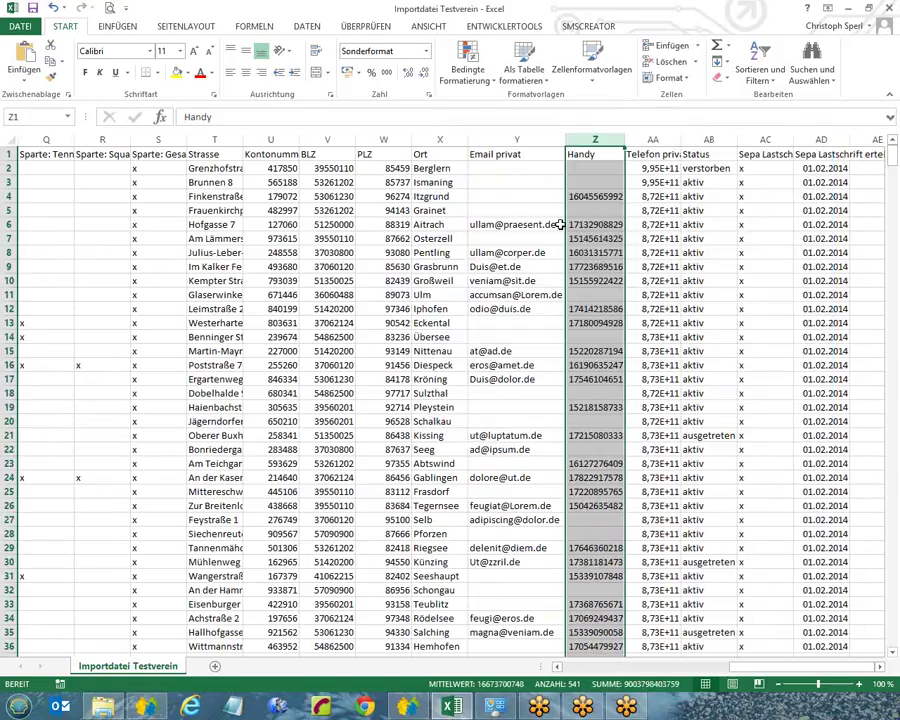
{"action": "left_click", "coordinate": [652, 140]}
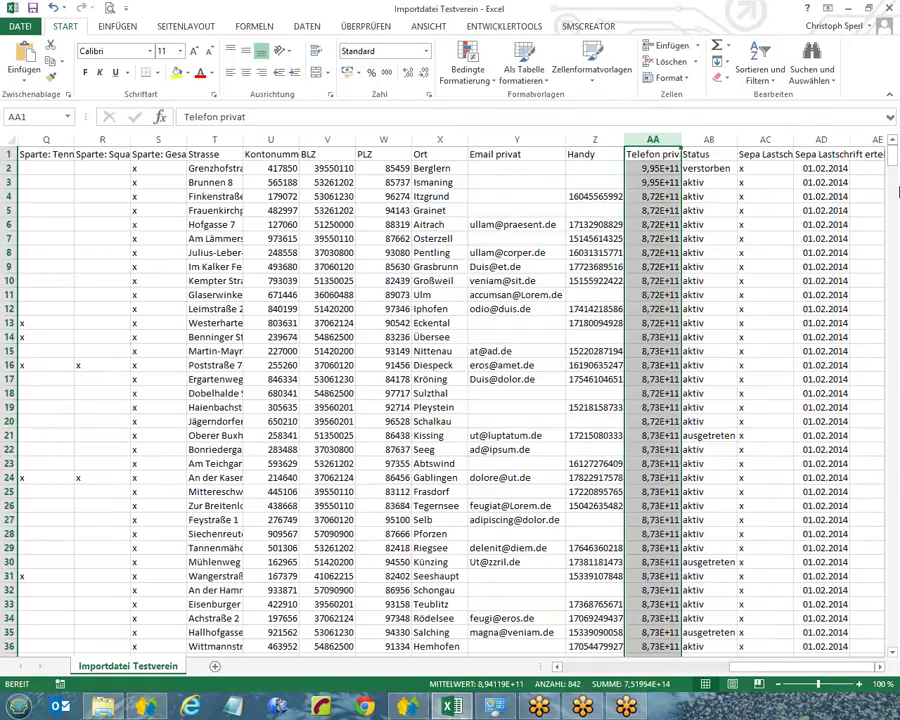
{"action": "key", "text": "F4"}
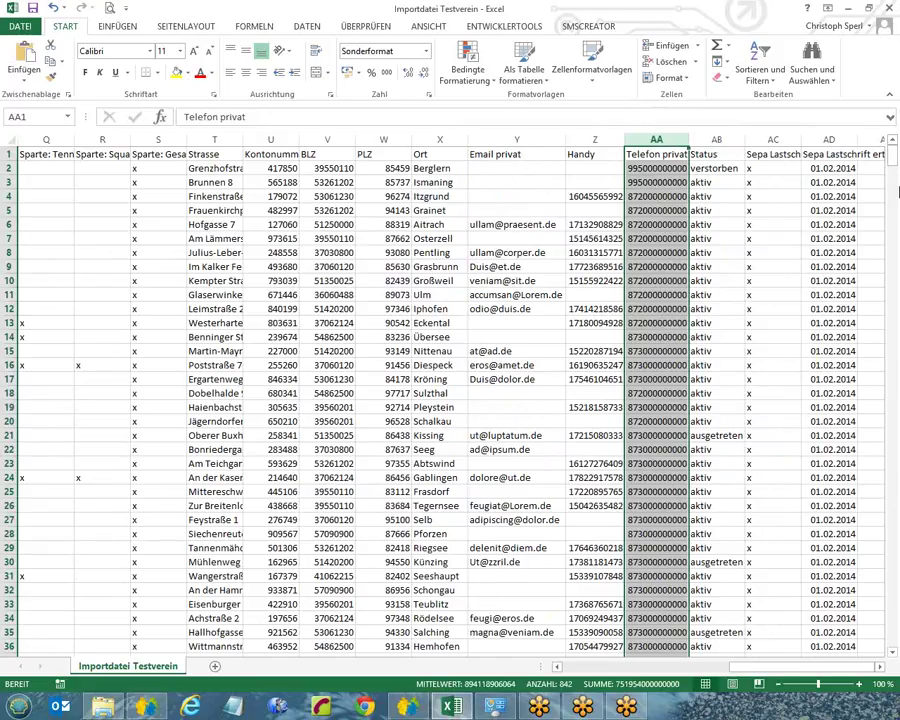
{"action": "left_click", "coordinate": [56, 9]}
{"action": "left_click", "coordinate": [645, 211]}
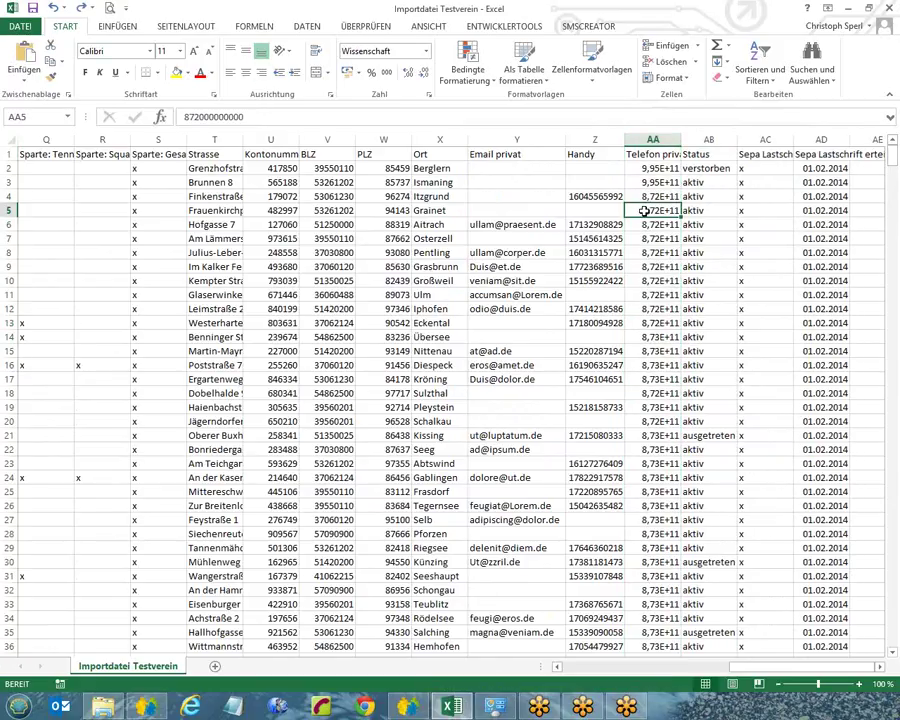
{"action": "key", "text": "Down"}
{"action": "key", "text": "Down"}
{"action": "key", "text": "Down"}
{"action": "key", "text": "Down"}
{"action": "key", "text": "Down"}
{"action": "key", "text": "Down"}
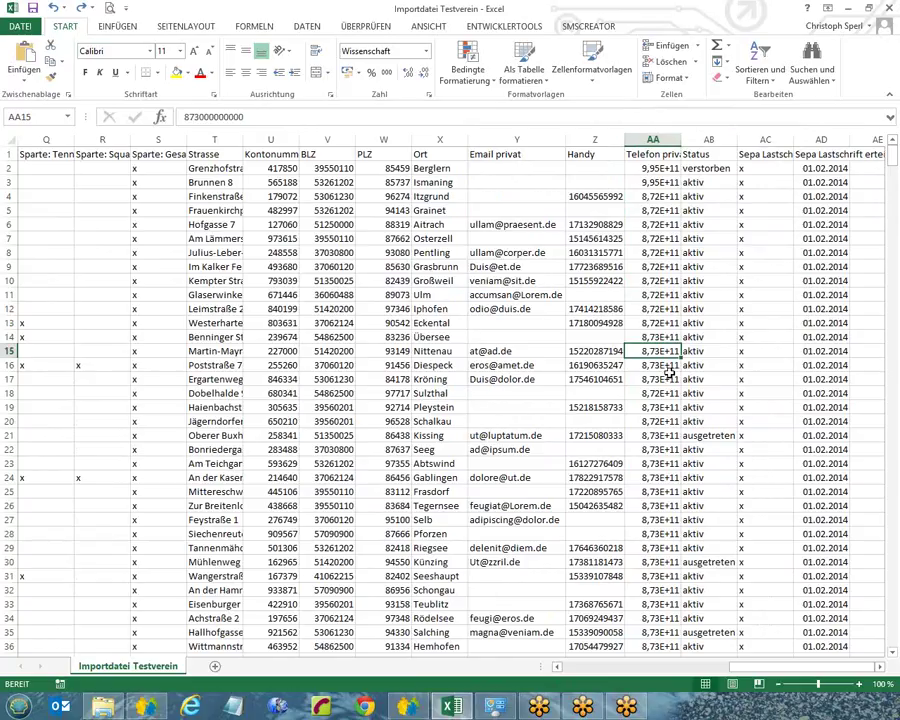
{"action": "key", "text": "Right"}
{"action": "key", "text": "Right"}
{"action": "key", "text": "Right"}
{"action": "key", "text": "Right"}
{"action": "key", "text": "Right"}
{"action": "key", "text": "Right"}
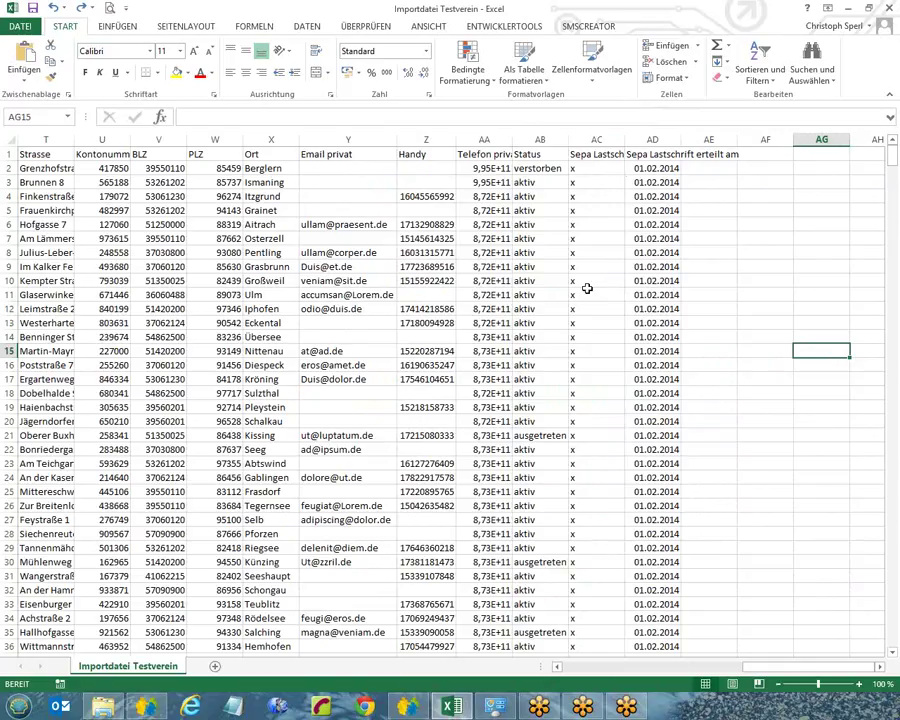
Close Excel without saving changes and open the Netxp:Verein import page
{"action": "left_click", "coordinate": [893, 7]}
{"action": "left_click", "coordinate": [433, 372]}
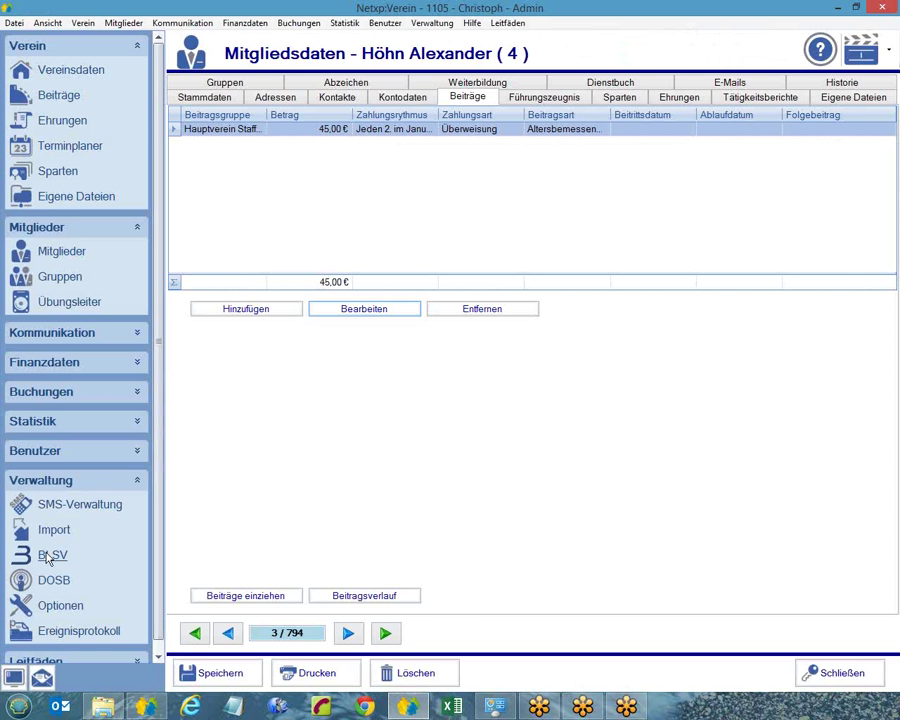
{"action": "left_click", "coordinate": [50, 530]}
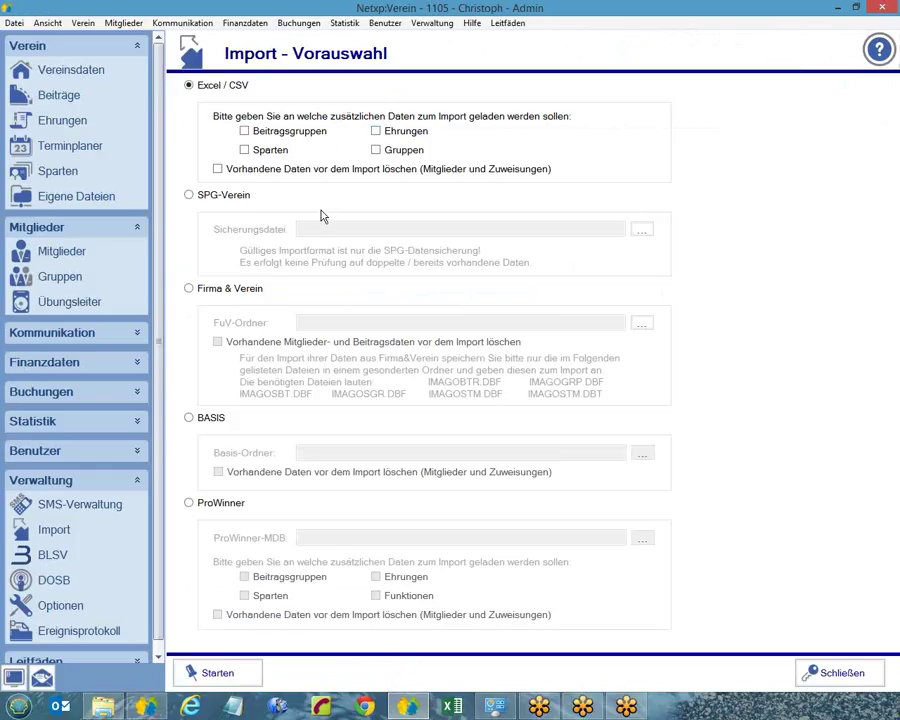
Start the Excel/CSV import with Beitragsgruppen, Sparten and Vorhandene Daten löschen, confirming the deletion
{"action": "left_click", "coordinate": [244, 131]}
{"action": "left_click", "coordinate": [288, 152]}
{"action": "left_click", "coordinate": [218, 170]}
{"action": "left_click", "coordinate": [203, 673]}
{"action": "left_click_drag", "start_coordinate": [457, 311], "coordinate": [532, 206]}
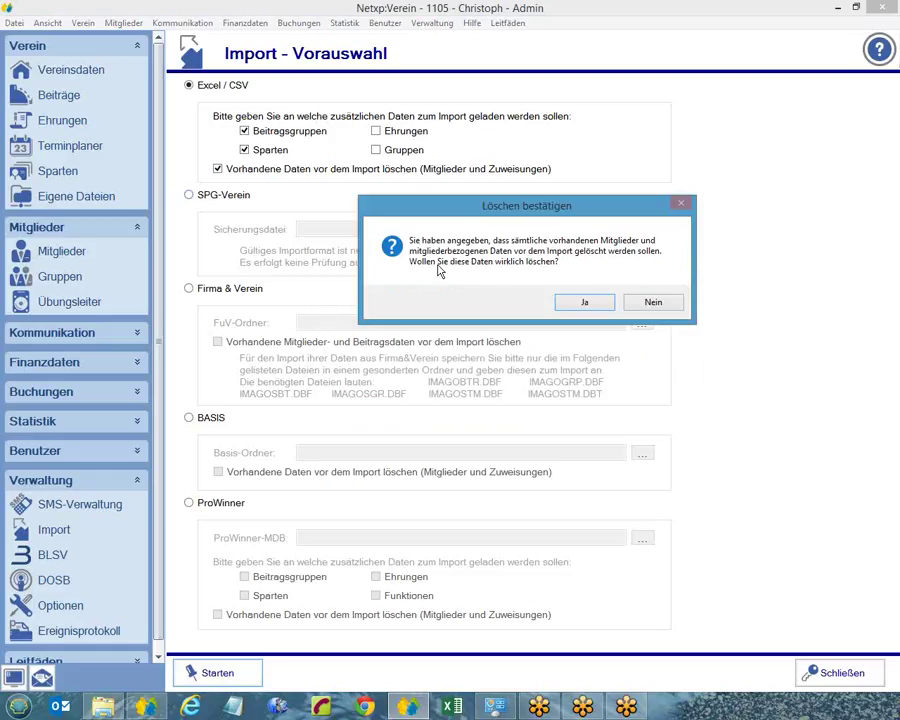
{"action": "left_click", "coordinate": [579, 306]}
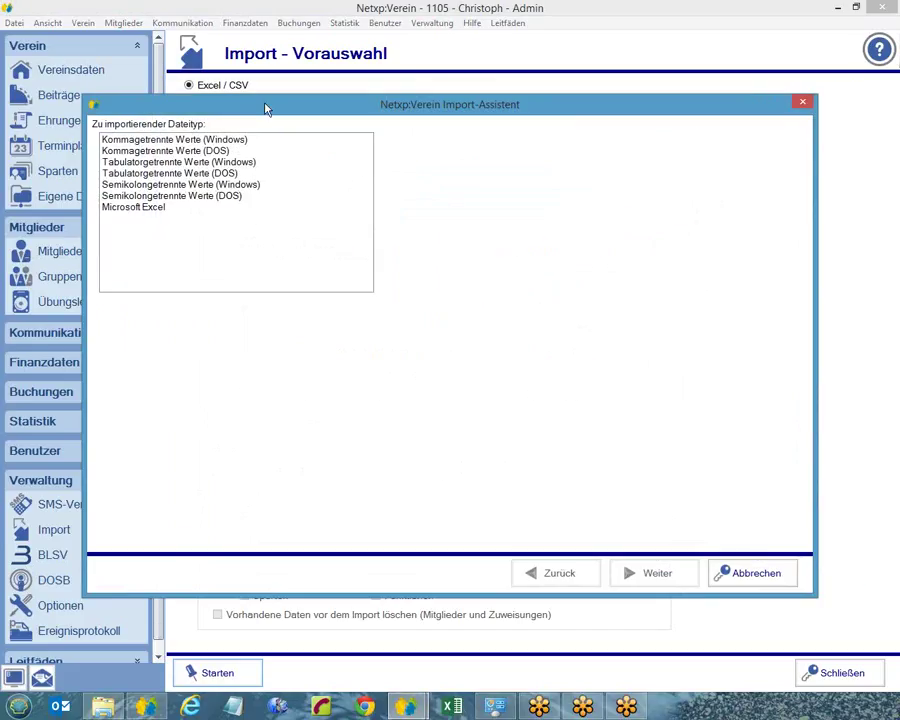
{"action": "left_click_drag", "start_coordinate": [262, 104], "coordinate": [379, 141]}
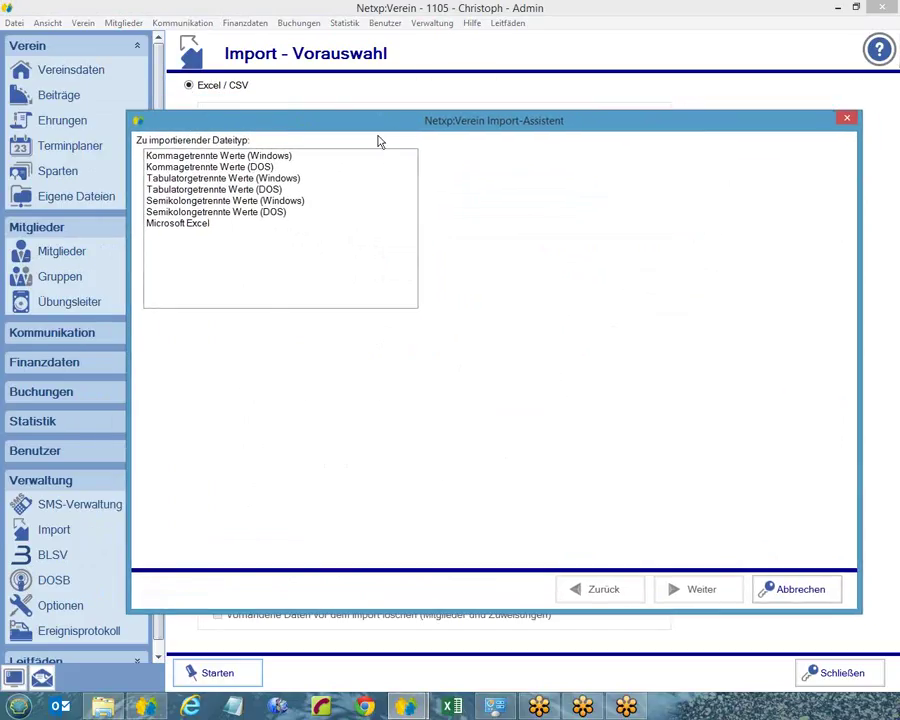
Cancel the Import-Assistent, reopen Importdatei Testverein in Excel, and auto-fit the Eintritt and GebDat columns
{"action": "left_click", "coordinate": [808, 592]}
{"action": "left_click", "coordinate": [451, 707]}
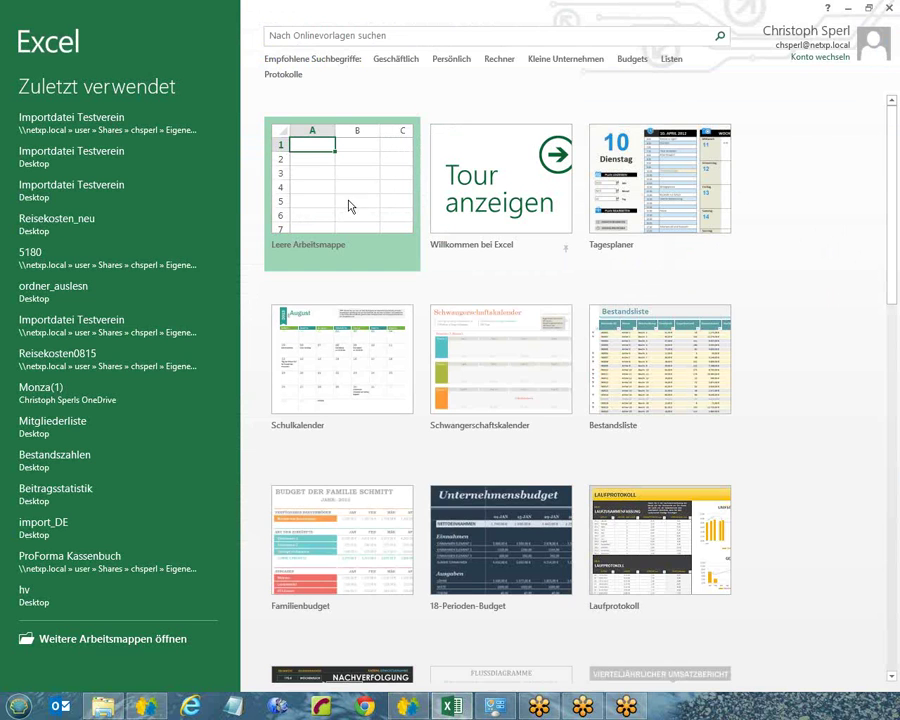
{"action": "left_click", "coordinate": [69, 120]}
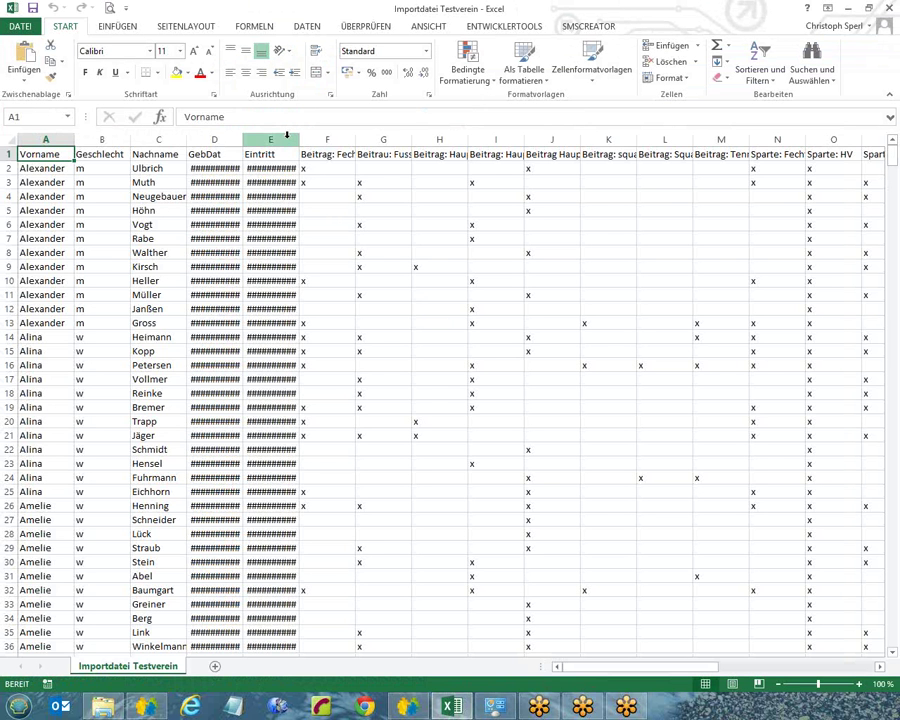
{"action": "double_click", "coordinate": [298, 139]}
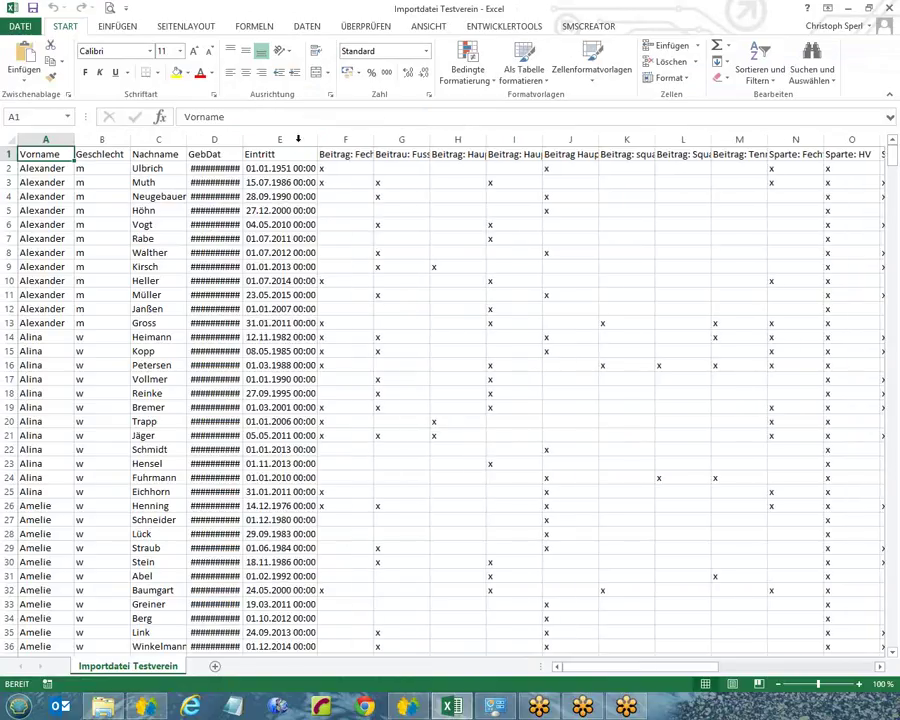
{"action": "double_click", "coordinate": [242, 139]}
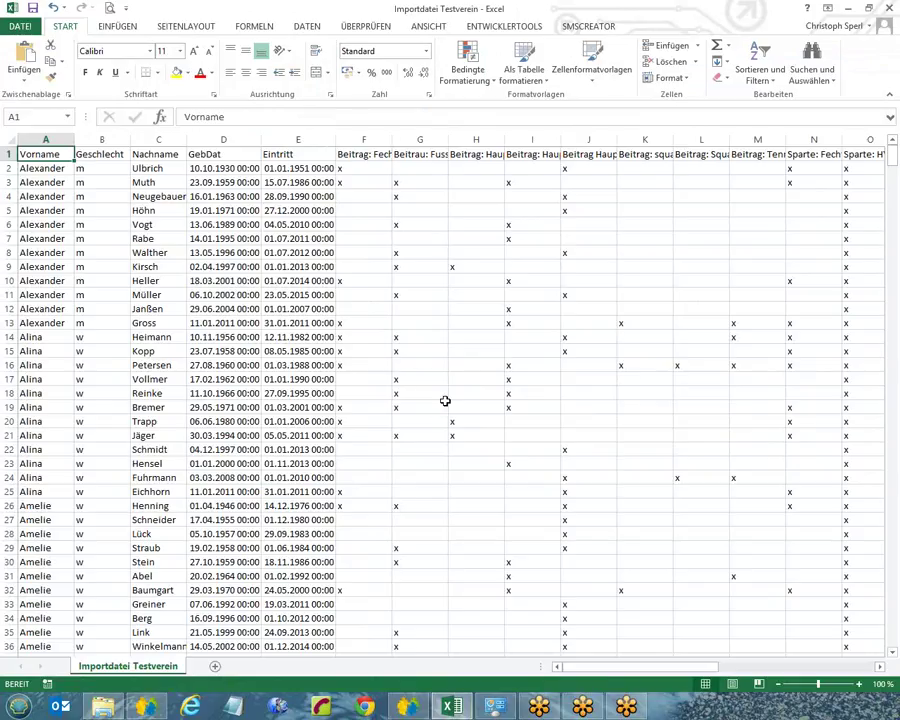
Save the sheet as CSV in a new 'test' folder inside the Import folder
{"action": "left_click", "coordinate": [27, 29]}
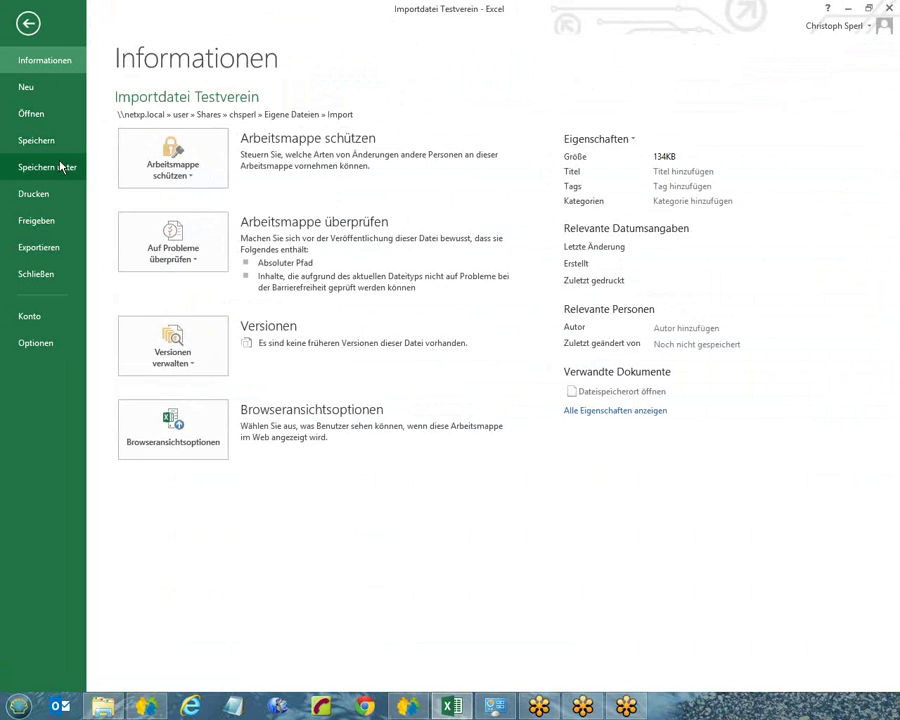
{"action": "left_click", "coordinate": [60, 167]}
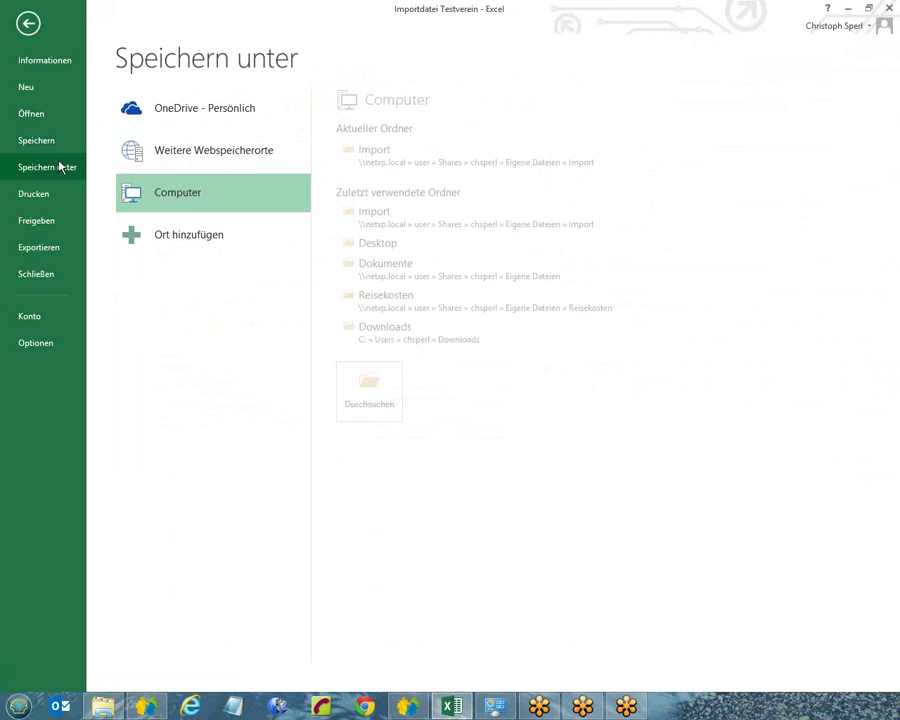
{"action": "left_click", "coordinate": [361, 155]}
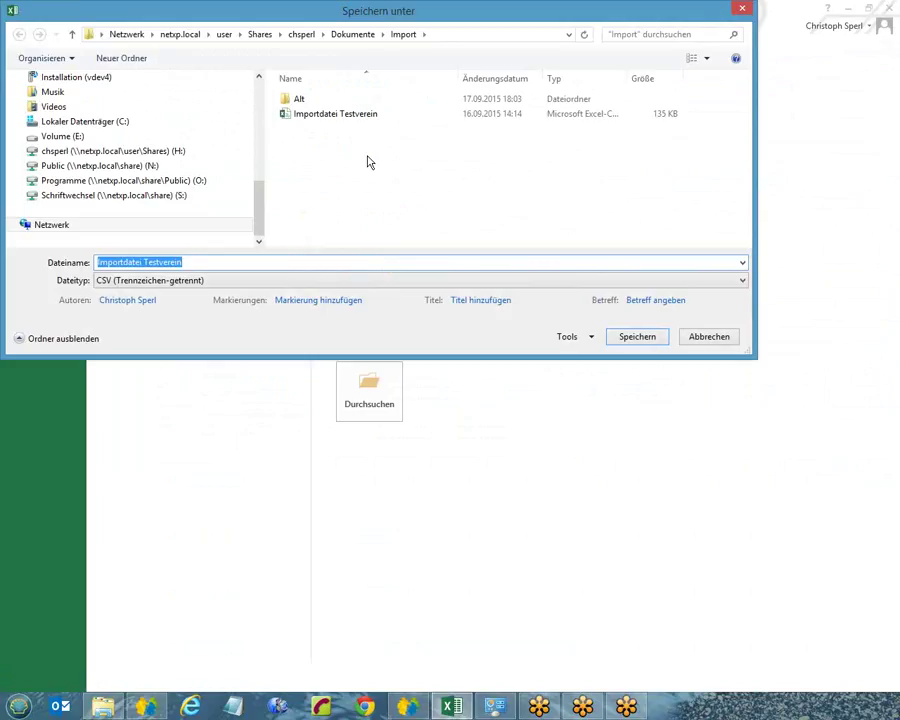
{"action": "left_click", "coordinate": [232, 282]}
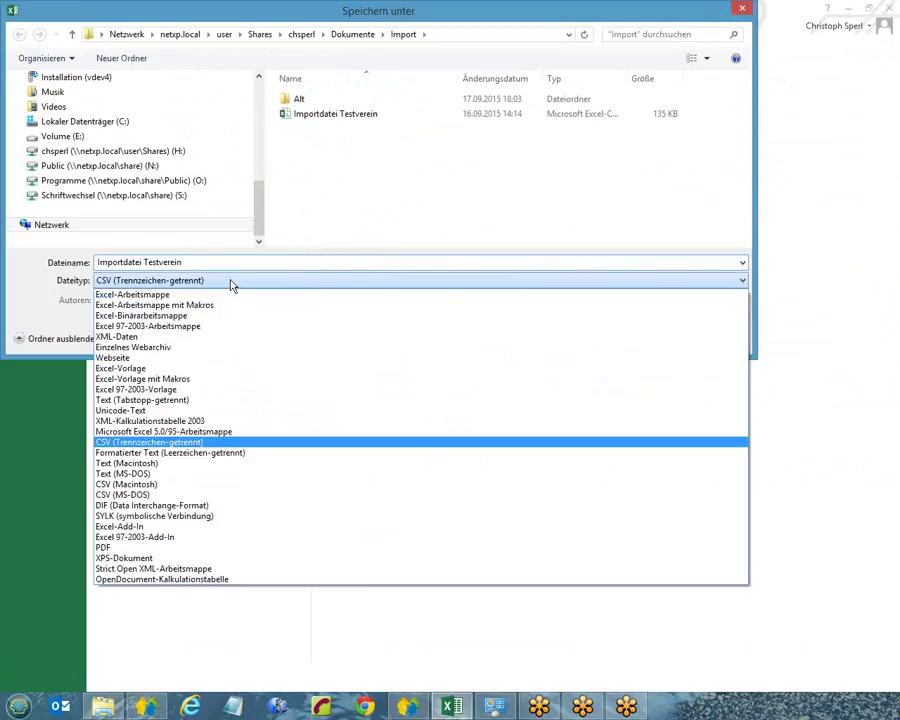
{"action": "left_click", "coordinate": [186, 441]}
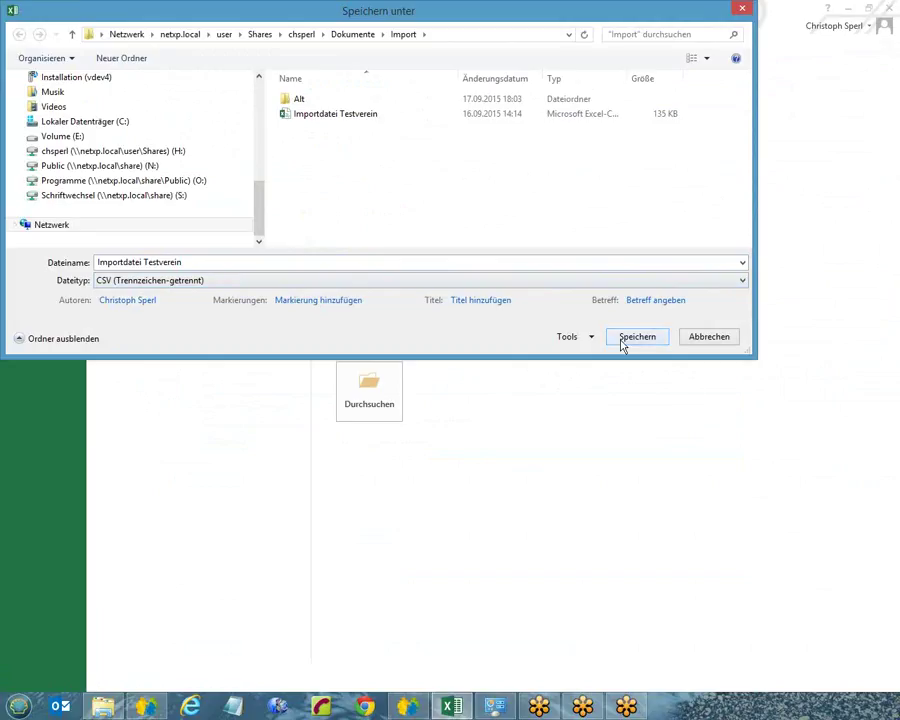
{"action": "right_click", "coordinate": [343, 178]}
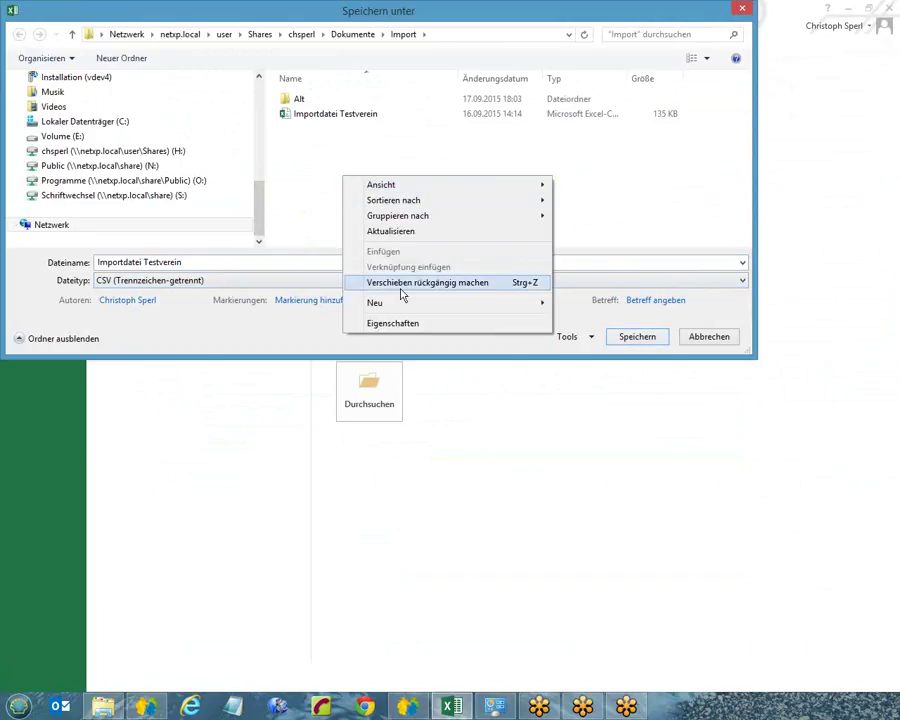
{"action": "mouse_move", "coordinate": [540, 302]}
{"action": "left_click", "coordinate": [583, 300]}
{"action": "type", "text": "te"}
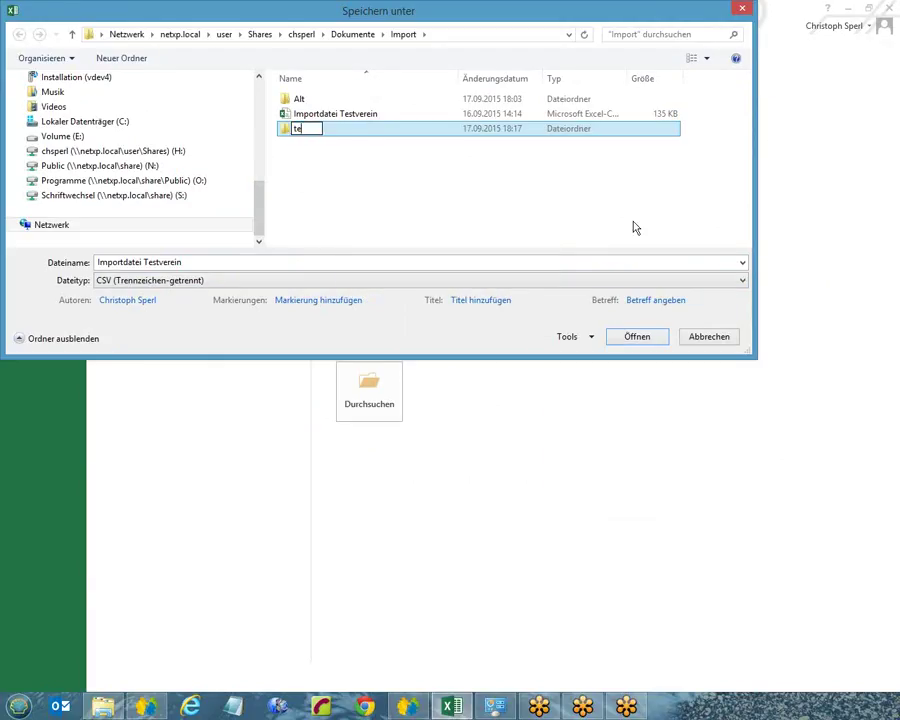
{"action": "type", "text": "st"}
{"action": "key", "text": "Return"}
{"action": "key", "text": "Return"}
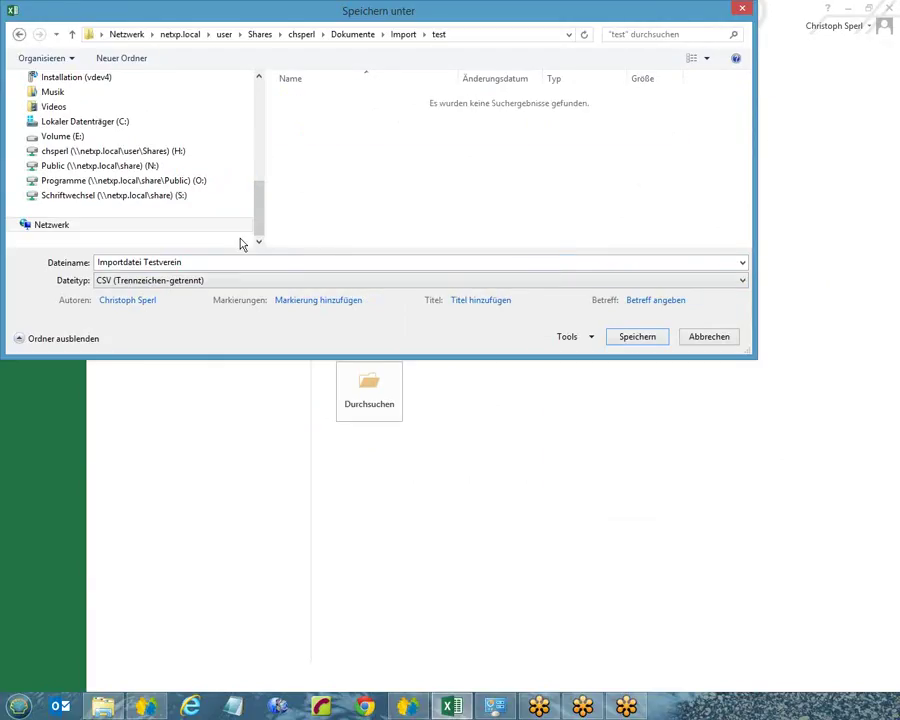
{"action": "left_click", "coordinate": [641, 339]}
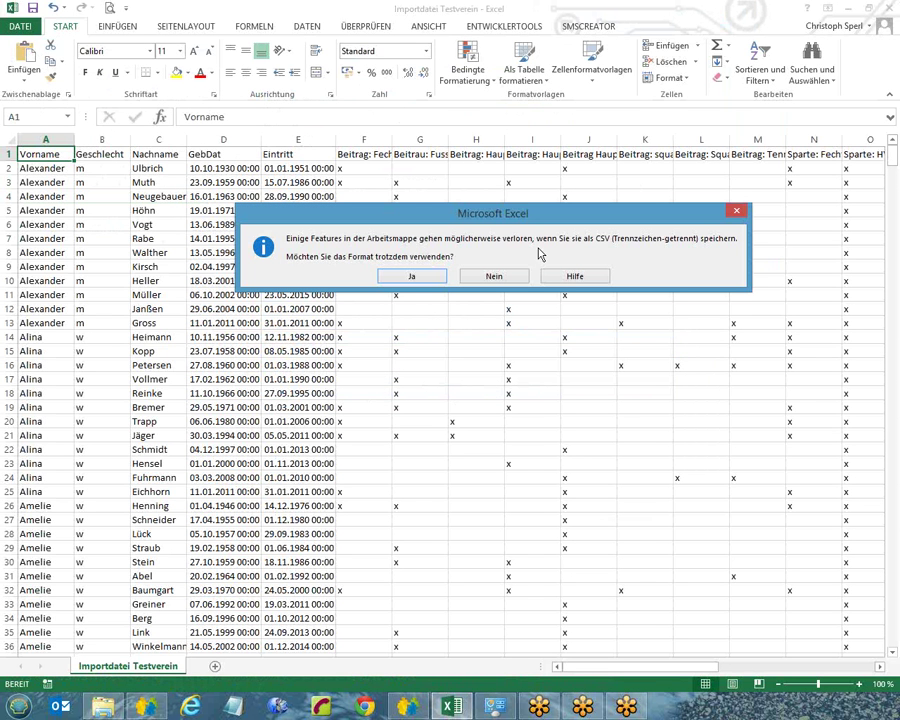
Keep the CSV format, then close Excel without saving further changes
{"action": "left_click", "coordinate": [409, 278]}
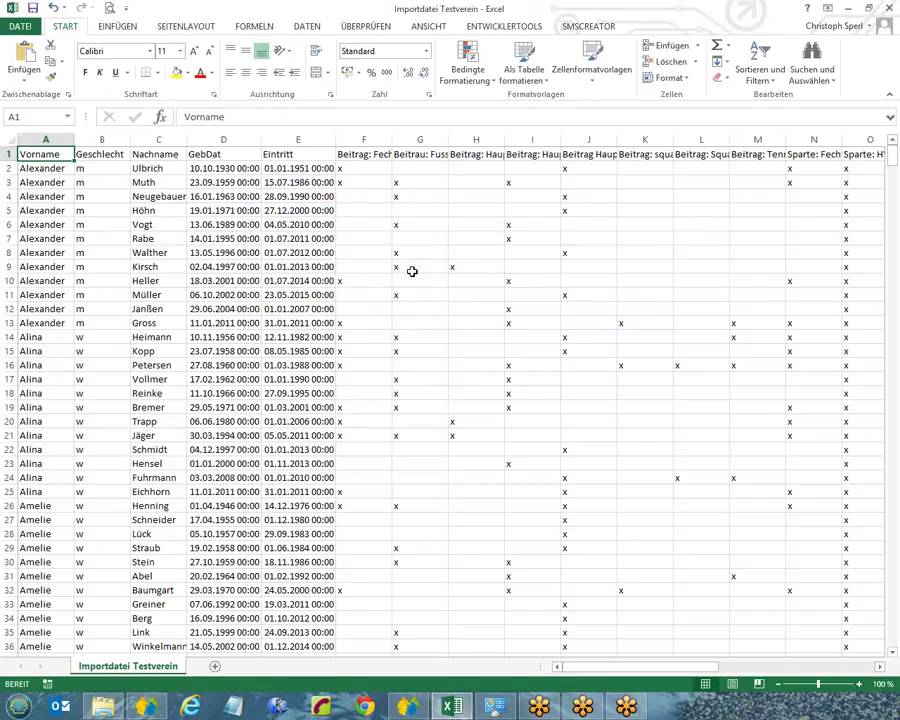
{"action": "left_click", "coordinate": [888, 8]}
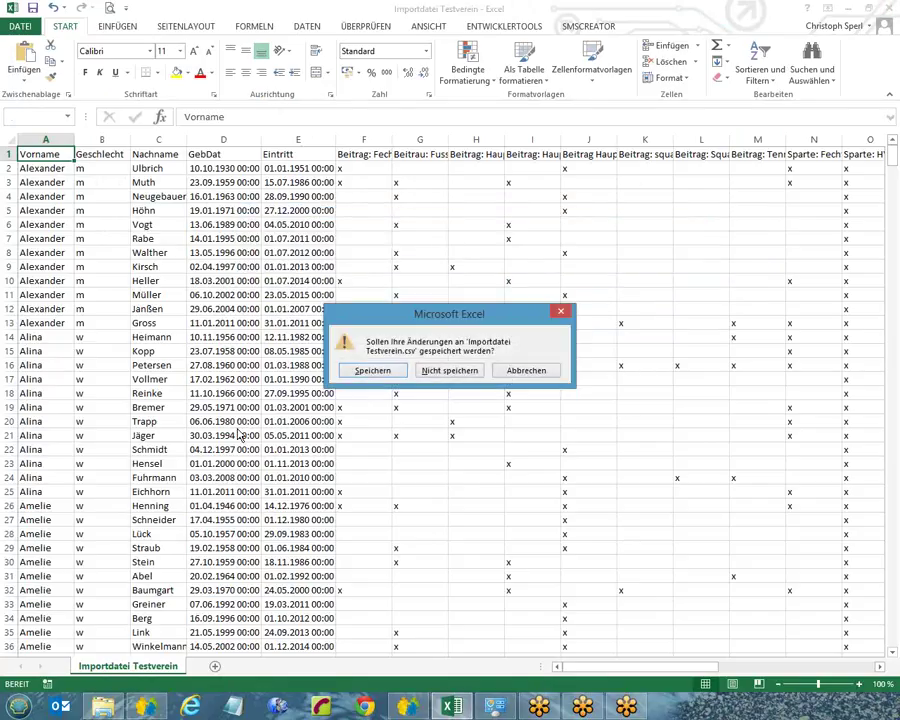
{"action": "left_click_drag", "start_coordinate": [411, 327], "coordinate": [431, 306]}
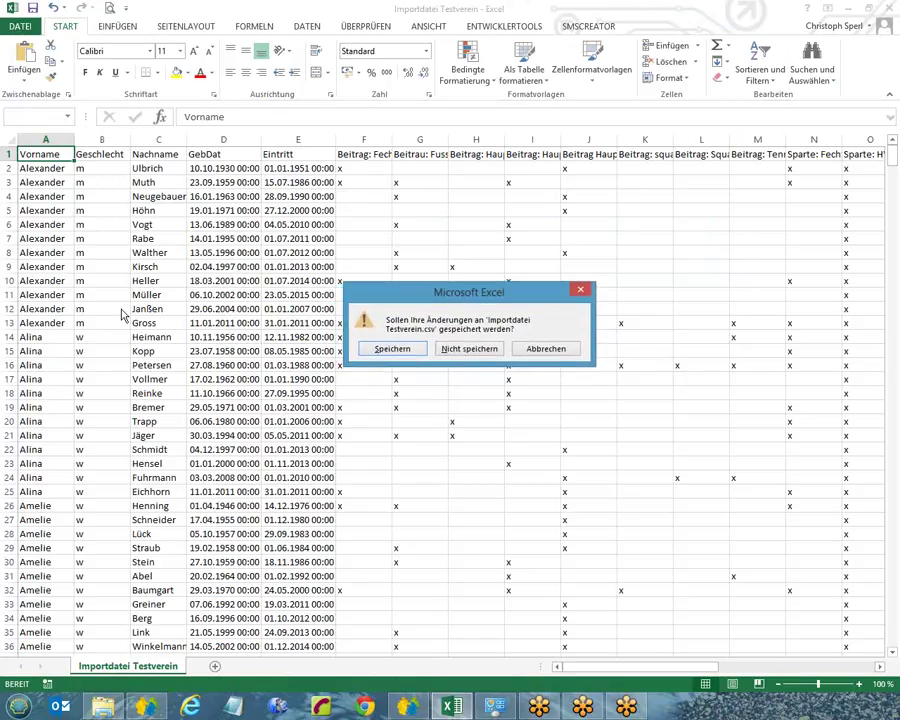
{"action": "left_click", "coordinate": [466, 350]}
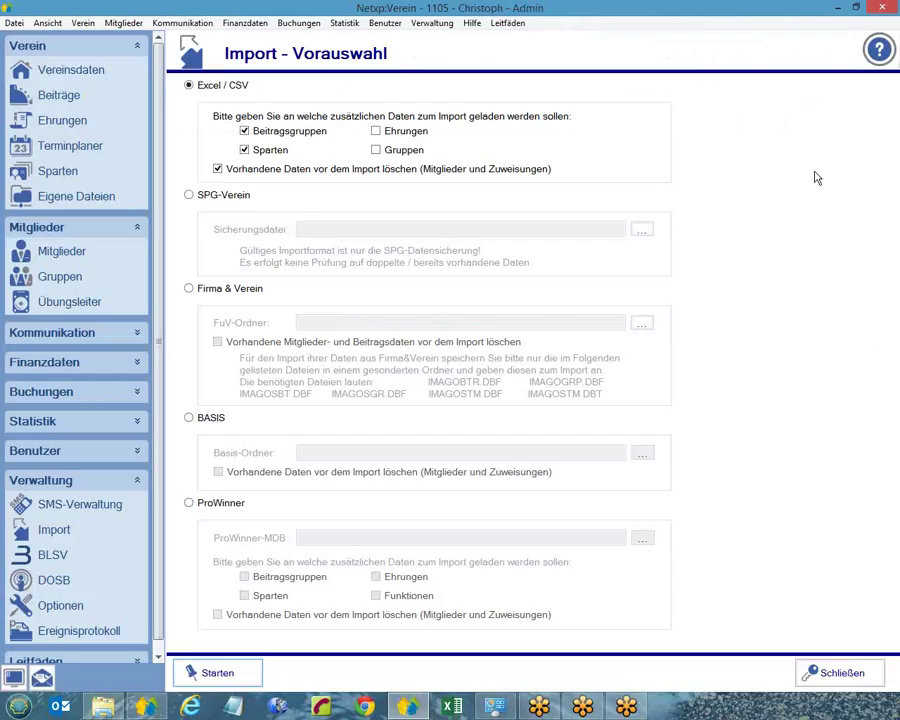
Start the import, confirm deleting existing member data, and pick Semikolongetrennte Werte (Windows)
{"action": "left_click", "coordinate": [216, 675]}
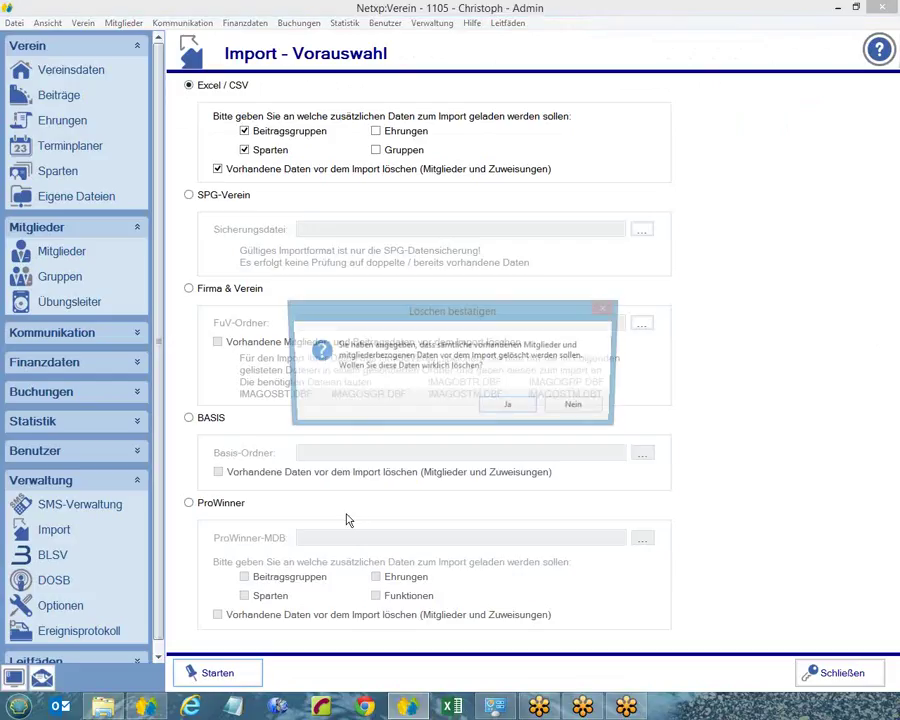
{"action": "left_click", "coordinate": [509, 405]}
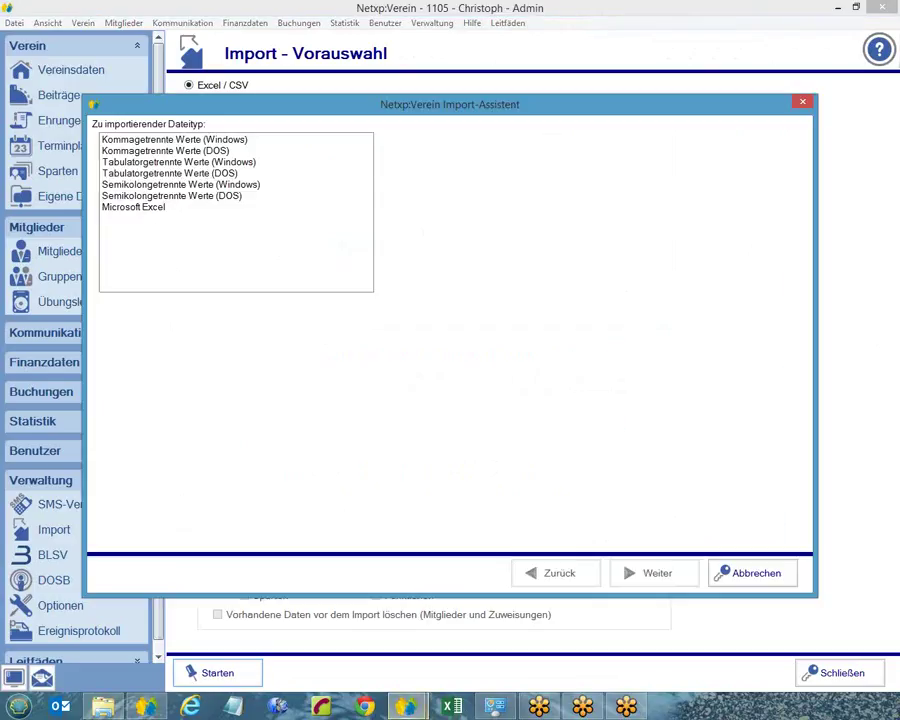
{"action": "left_click", "coordinate": [200, 185]}
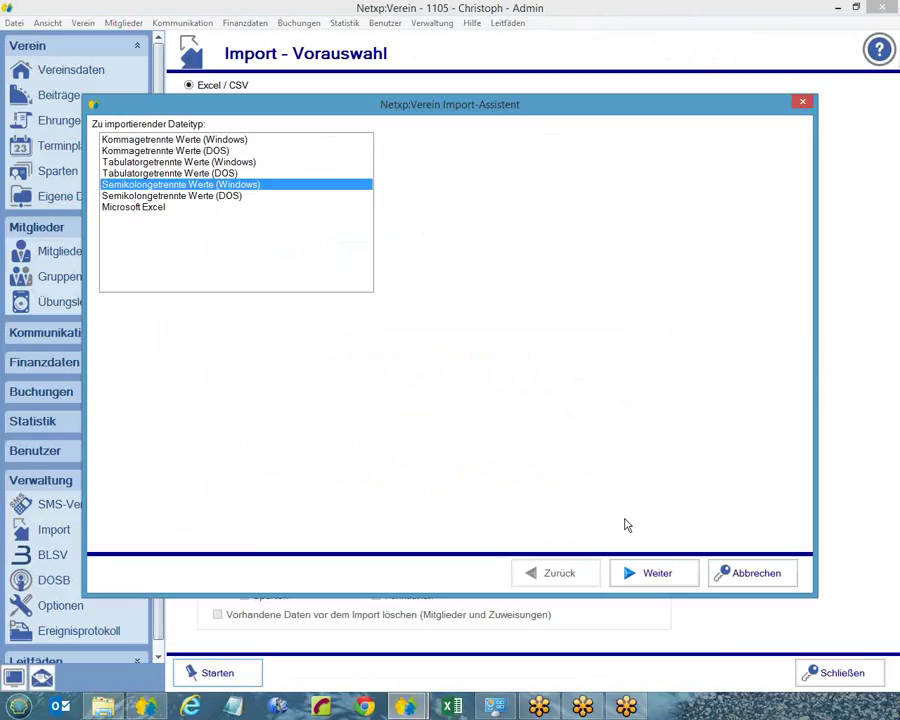
{"action": "left_click", "coordinate": [647, 573]}
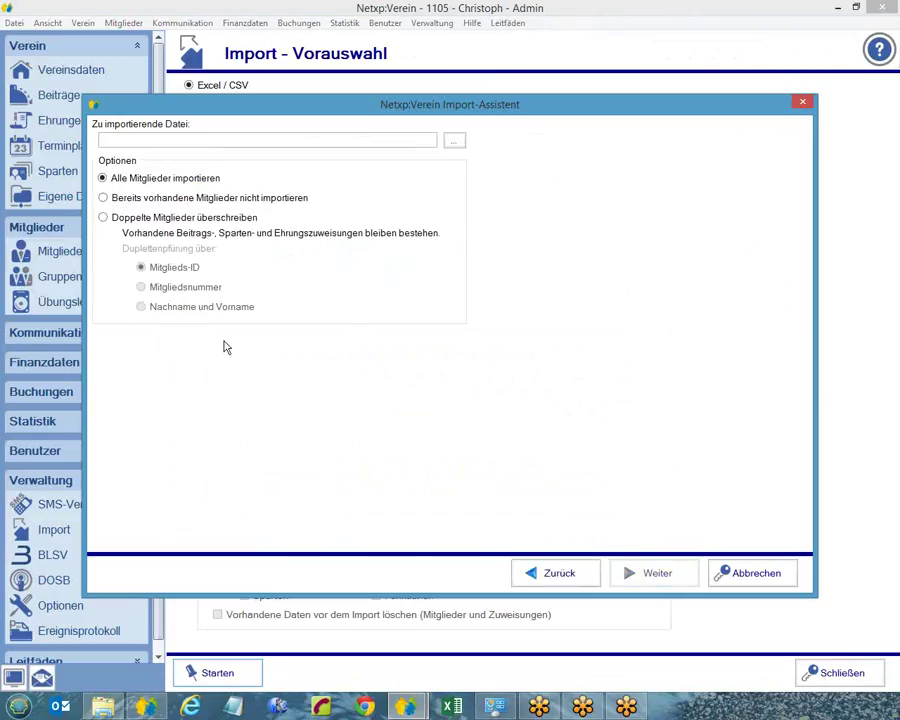
Choose Importdatei Testverein as the import file, try the duplicate options, and keep Alle Mitglieder importieren
{"action": "left_click", "coordinate": [455, 141]}
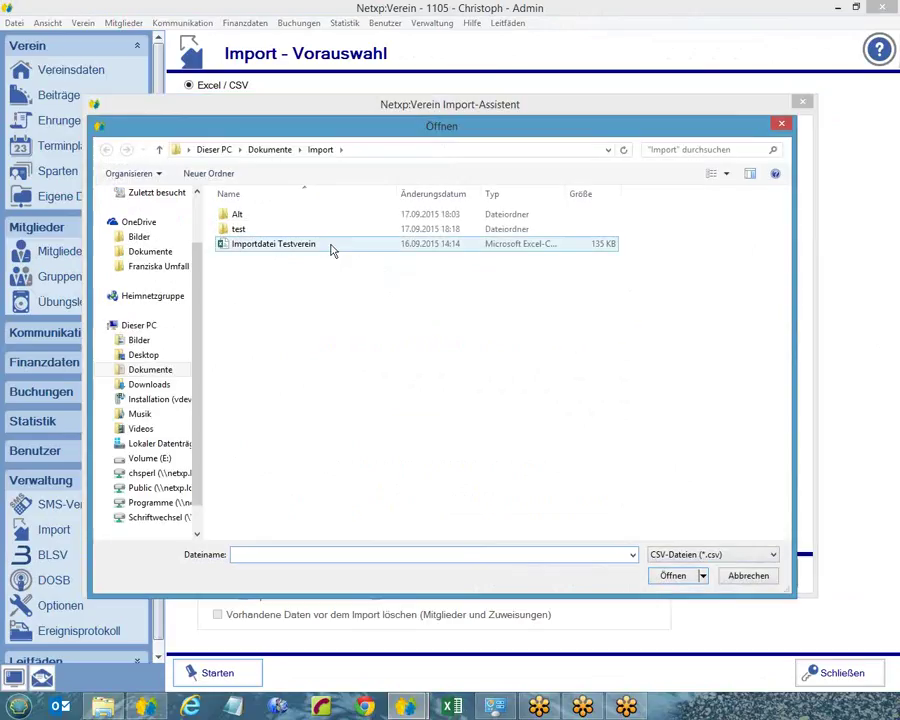
{"action": "double_click", "coordinate": [284, 250]}
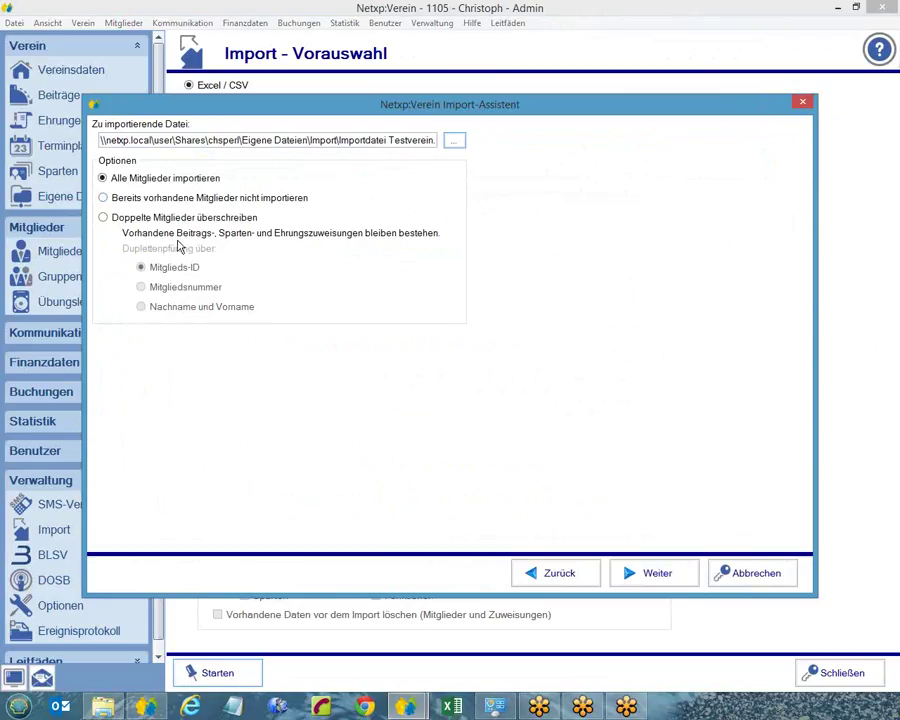
{"action": "left_click", "coordinate": [118, 217]}
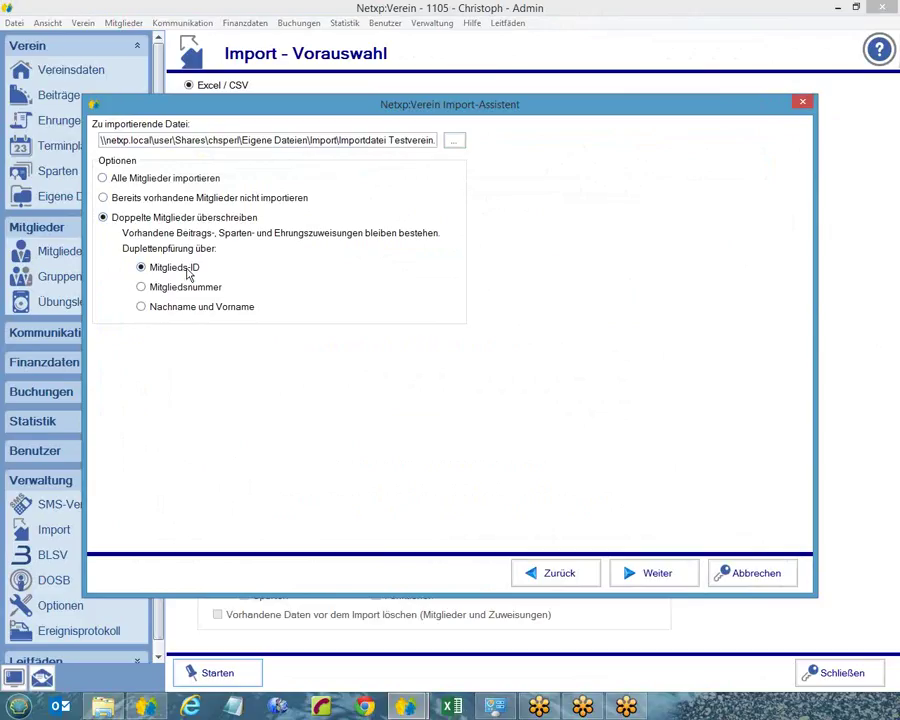
{"action": "left_click", "coordinate": [183, 290]}
{"action": "left_click", "coordinate": [196, 311]}
{"action": "left_click", "coordinate": [104, 179]}
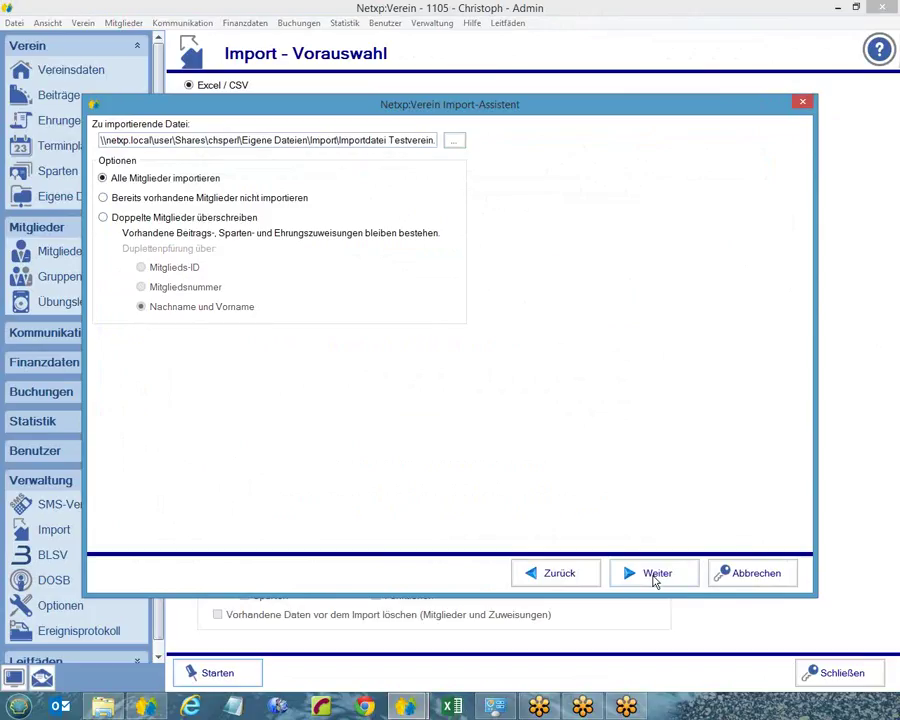
On the field mapping page, clear all assignments and apply the standard field mapping
{"action": "left_click", "coordinate": [655, 575]}
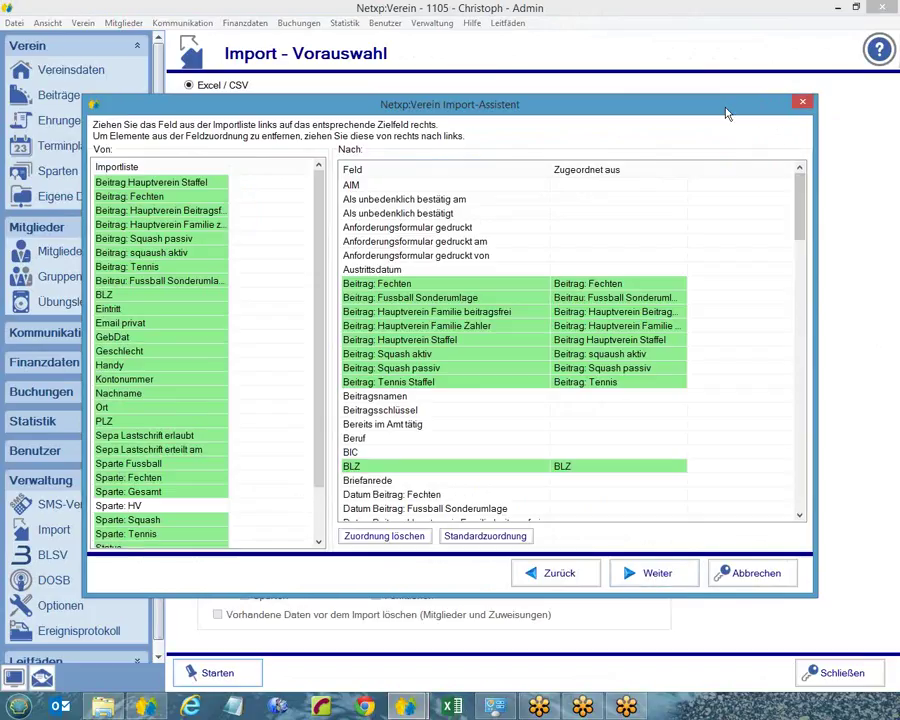
{"action": "left_click_drag", "start_coordinate": [727, 111], "coordinate": [755, 87]}
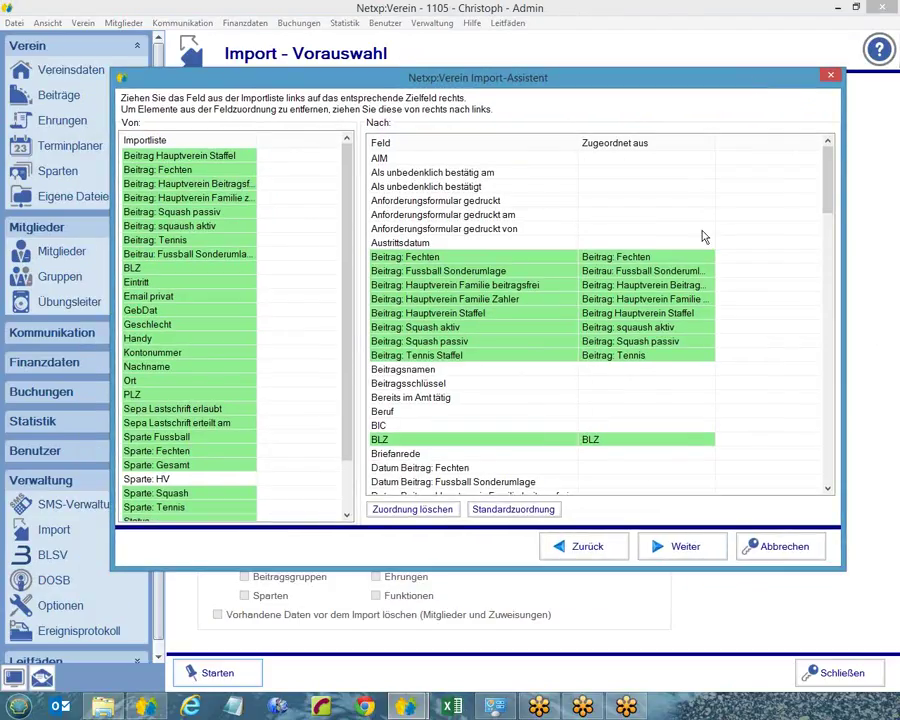
{"action": "left_click", "coordinate": [432, 511]}
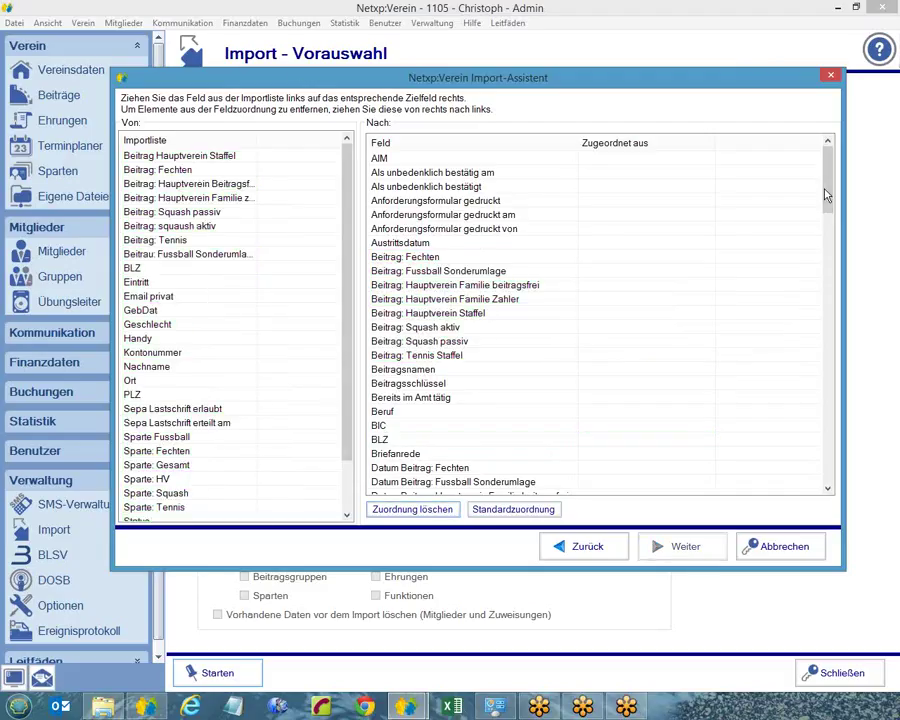
{"action": "mouse_move", "coordinate": [826, 192]}
{"action": "left_mouse_down"}
{"action": "mouse_move", "coordinate": [850, 201]}
{"action": "mouse_move", "coordinate": [840, 165]}
{"action": "left_mouse_up"}
{"action": "left_click", "coordinate": [483, 512]}
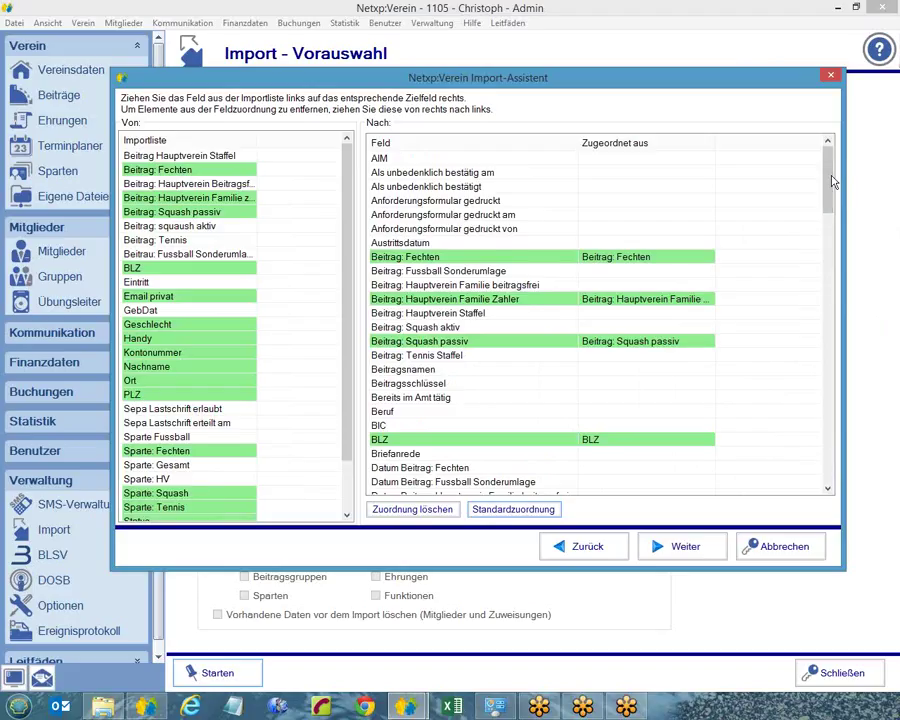
Map the fee columns Hauptverein Staffel, Hauptverein beitragsfrei, Squash aktiv, Tennis Staffel and Fussball Sonderumlage
{"action": "left_click_drag", "start_coordinate": [832, 181], "coordinate": [810, 366]}
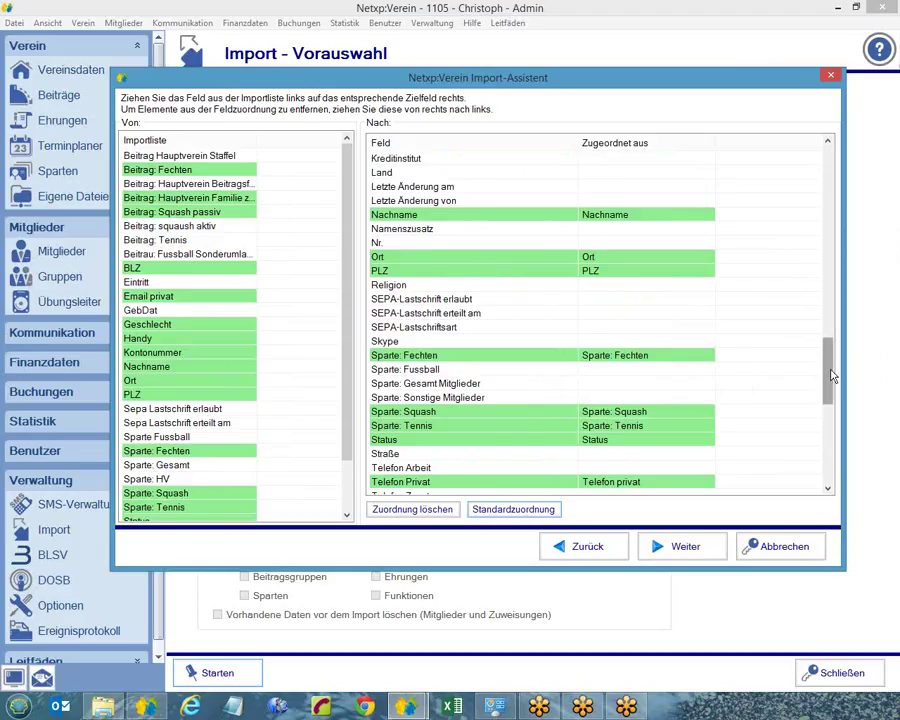
{"action": "scroll", "coordinate": [829, 366], "scroll_direction": "up", "scroll_amount": 1}
{"action": "left_click_drag", "start_coordinate": [829, 366], "coordinate": [826, 176]}
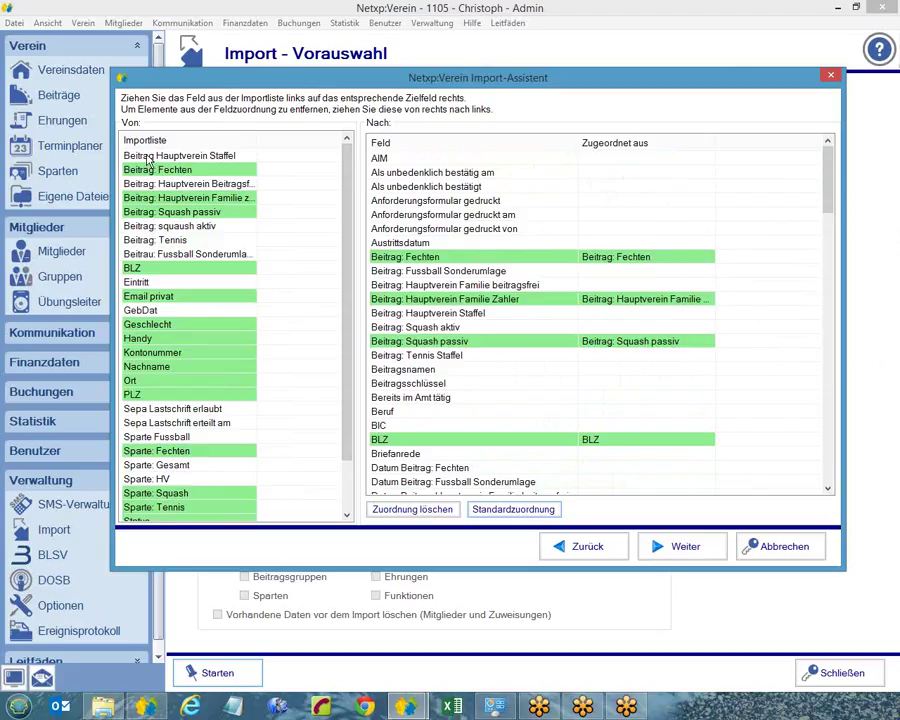
{"action": "mouse_move", "coordinate": [148, 160]}
{"action": "left_mouse_down"}
{"action": "mouse_move", "coordinate": [232, 172]}
{"action": "mouse_move", "coordinate": [152, 158]}
{"action": "mouse_move", "coordinate": [312, 215]}
{"action": "mouse_move", "coordinate": [426, 317]}
{"action": "left_mouse_up"}
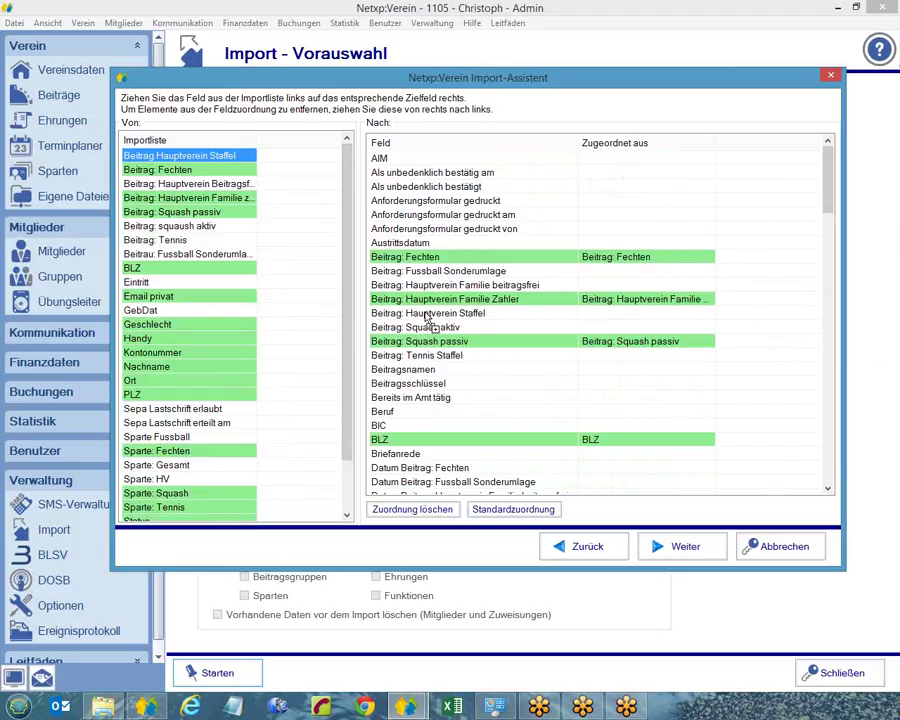
{"action": "left_click_drag", "start_coordinate": [426, 317], "coordinate": [427, 318]}
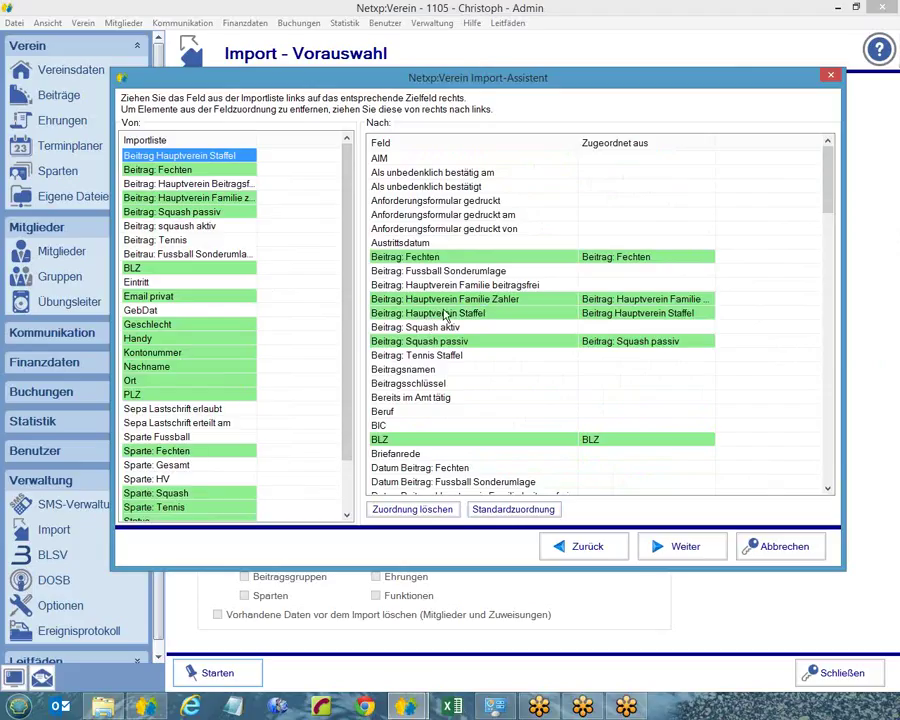
{"action": "left_click_drag", "start_coordinate": [154, 186], "coordinate": [427, 287]}
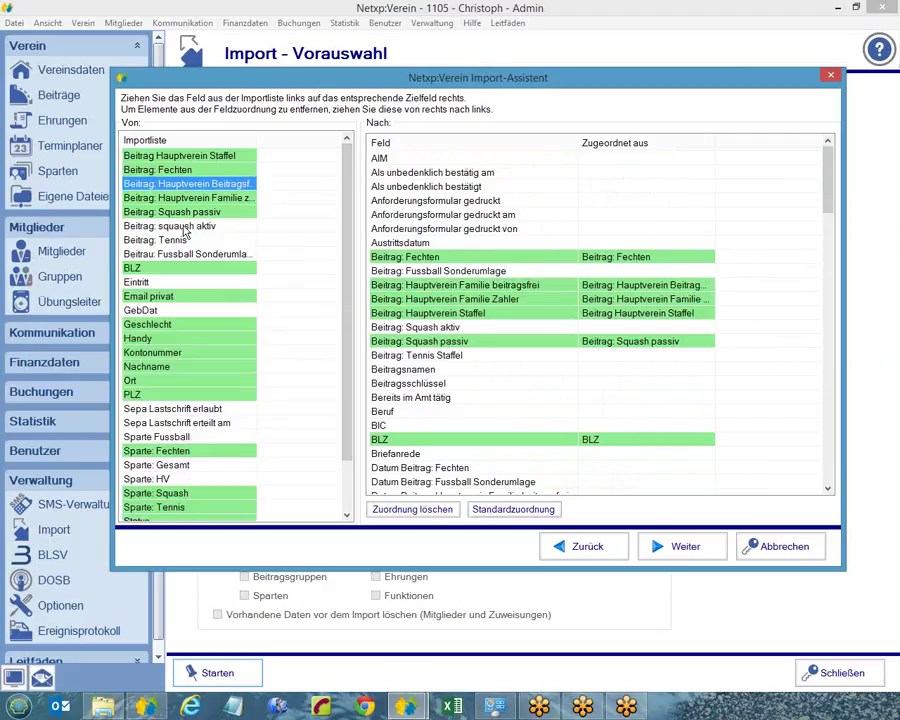
{"action": "mouse_move", "coordinate": [184, 230]}
{"action": "left_mouse_down"}
{"action": "mouse_move", "coordinate": [395, 292]}
{"action": "mouse_move", "coordinate": [420, 331]}
{"action": "left_mouse_up"}
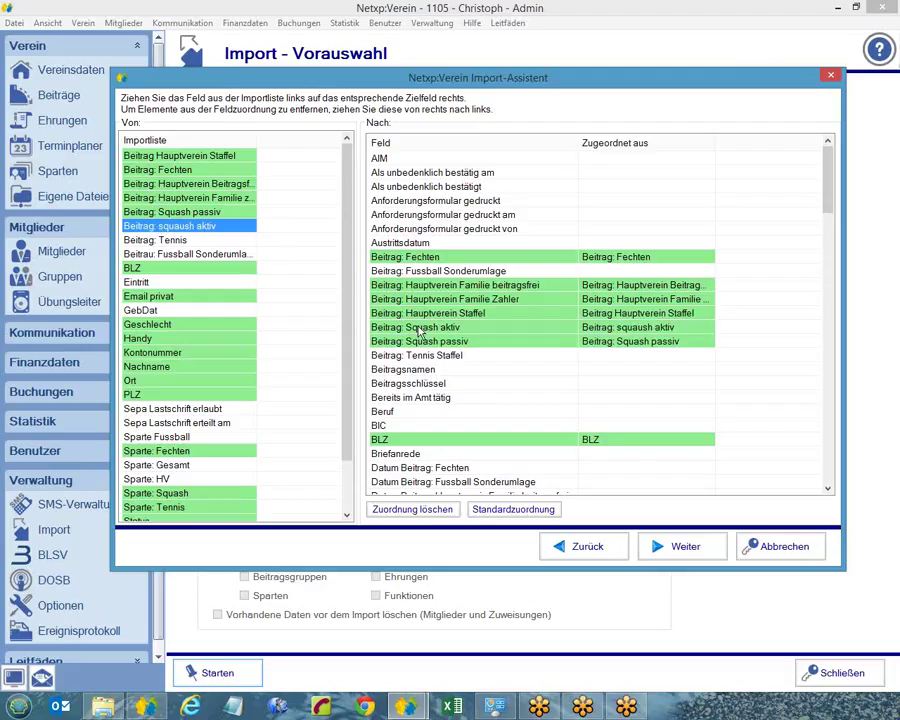
{"action": "left_click", "coordinate": [168, 242]}
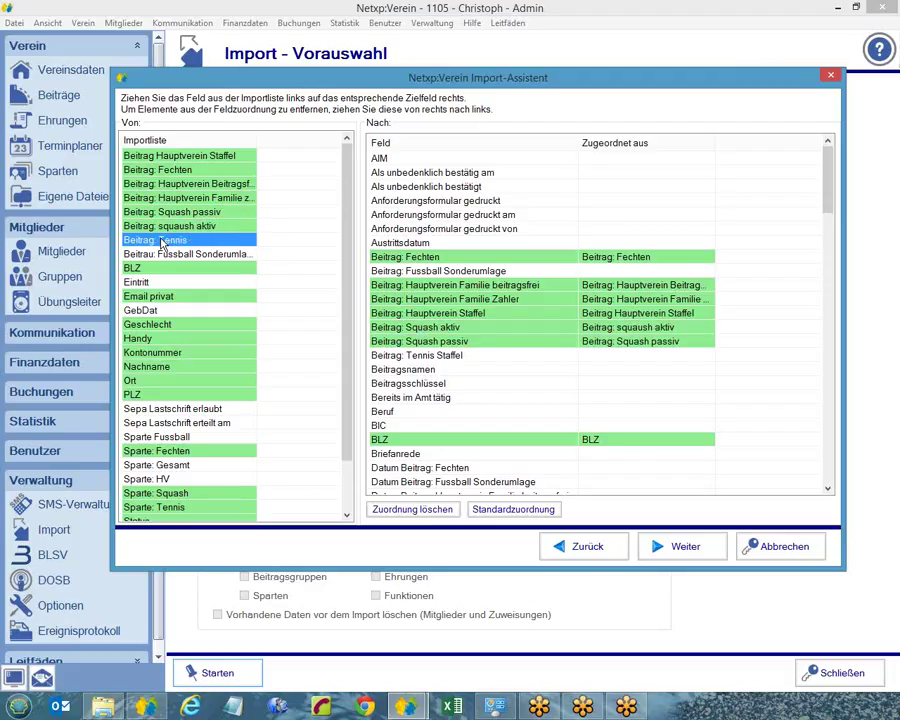
{"action": "left_click_drag", "start_coordinate": [162, 243], "coordinate": [430, 358]}
{"action": "left_click_drag", "start_coordinate": [180, 255], "coordinate": [402, 271]}
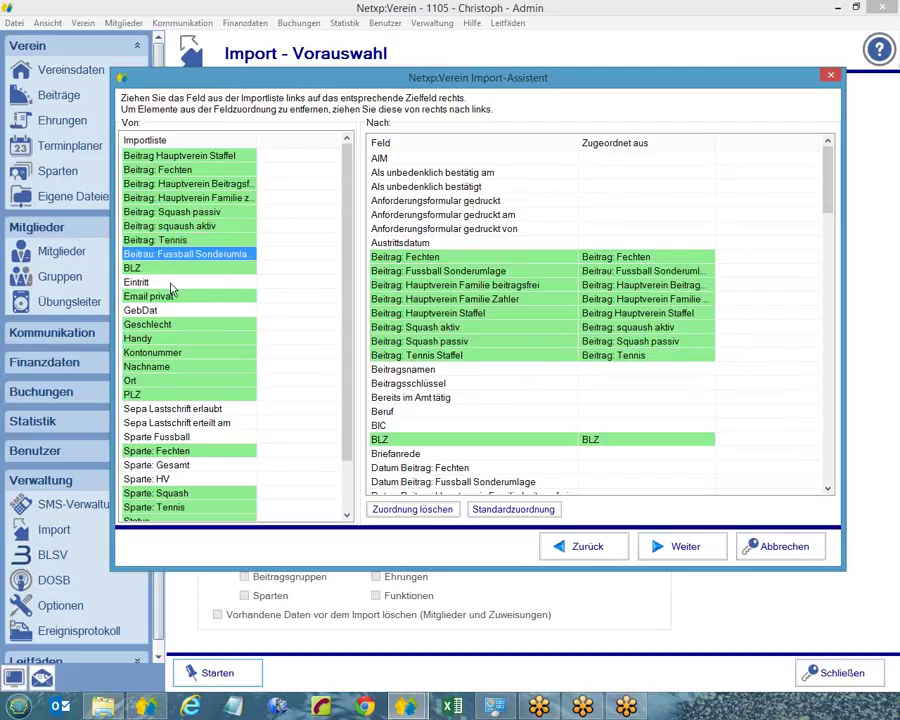
Map Eintritt, GebDat, Sepa Lastschrift erlaubt and erteilt am to their target fields
{"action": "left_click_drag", "start_coordinate": [827, 196], "coordinate": [827, 285]}
{"action": "mouse_move", "coordinate": [380, 310]}
{"action": "left_mouse_down"}
{"action": "mouse_move", "coordinate": [152, 288]}
{"action": "mouse_move", "coordinate": [387, 290]}
{"action": "left_mouse_up"}
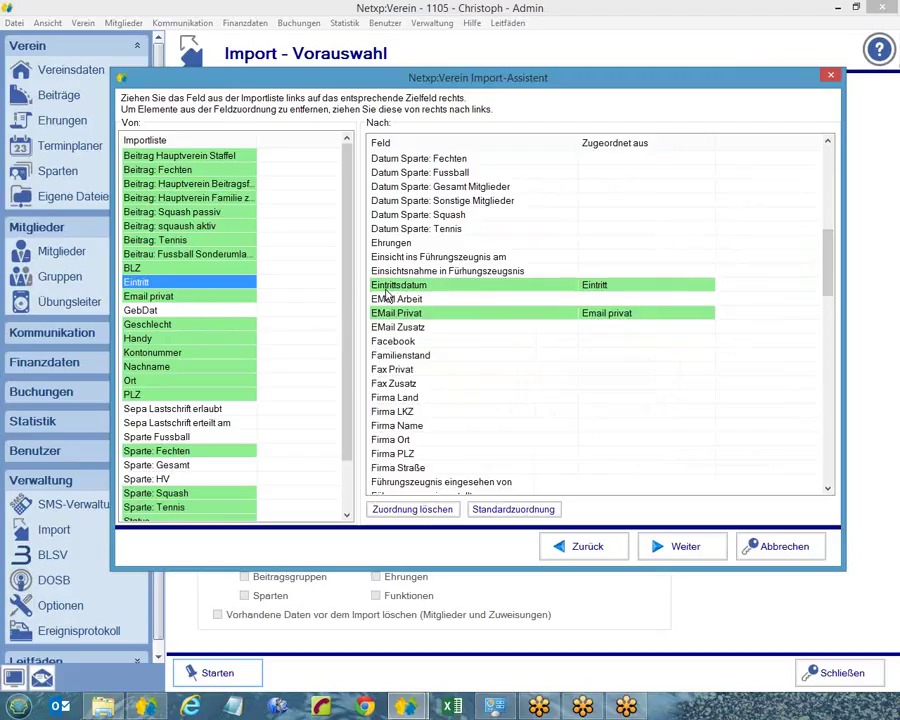
{"action": "left_click_drag", "start_coordinate": [828, 241], "coordinate": [824, 293]}
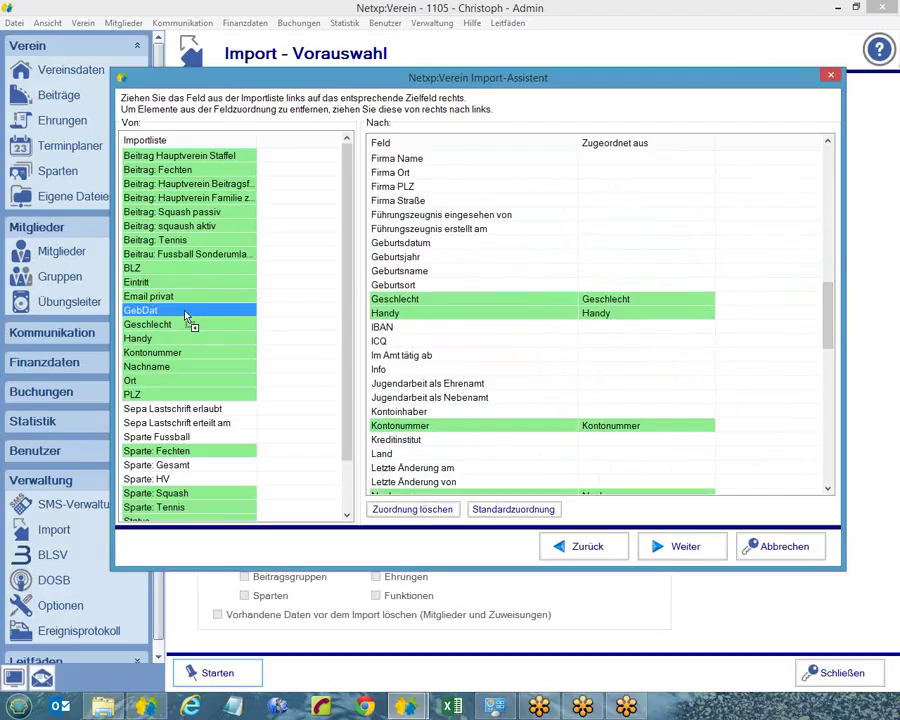
{"action": "left_click_drag", "start_coordinate": [185, 316], "coordinate": [400, 245]}
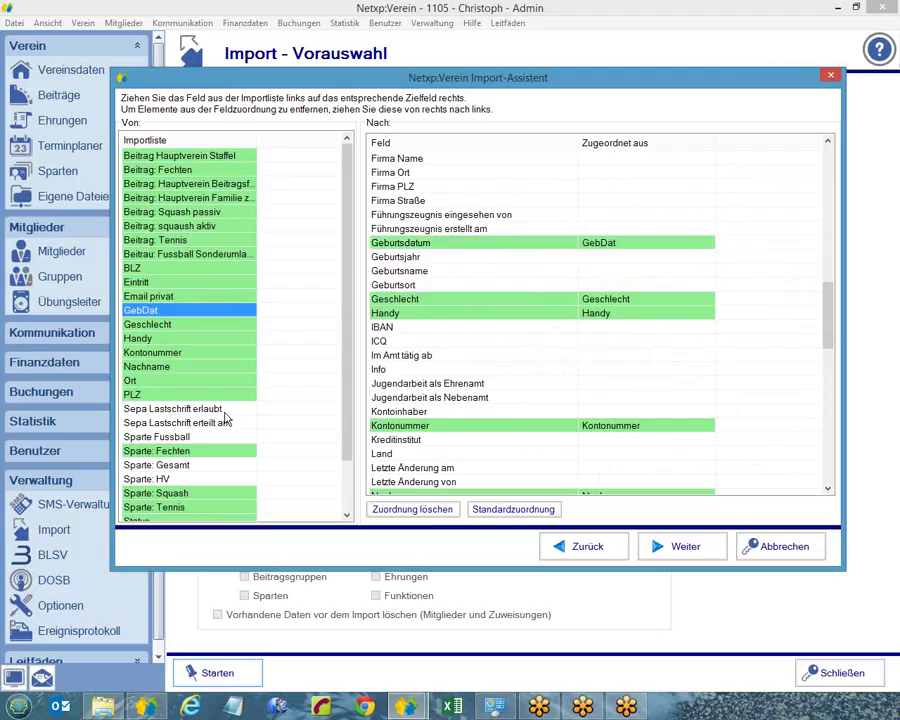
{"action": "left_click_drag", "start_coordinate": [826, 315], "coordinate": [830, 393]}
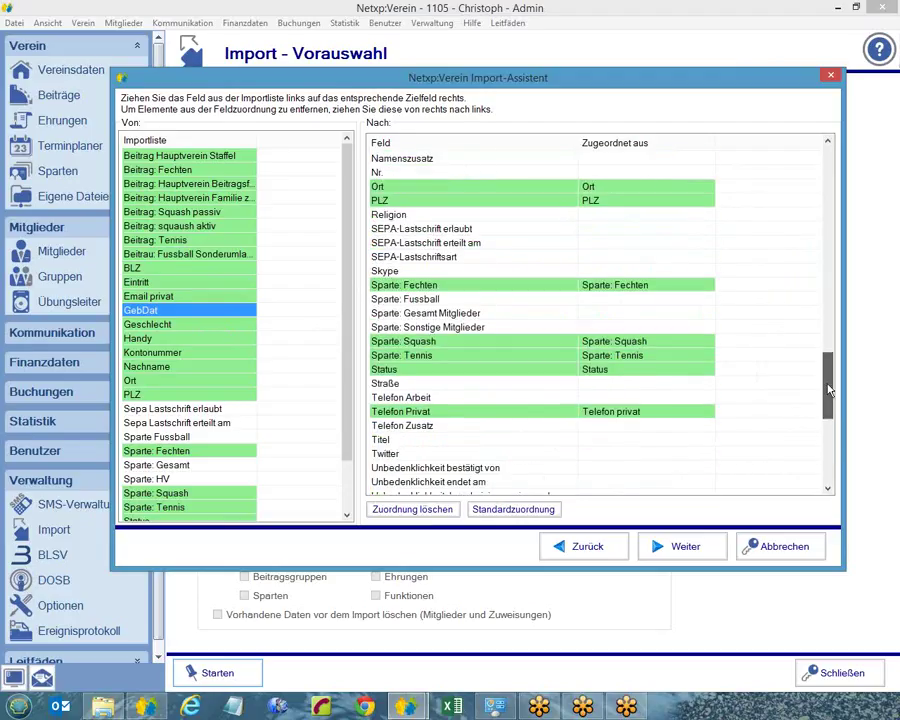
{"action": "left_click_drag", "start_coordinate": [170, 409], "coordinate": [462, 229]}
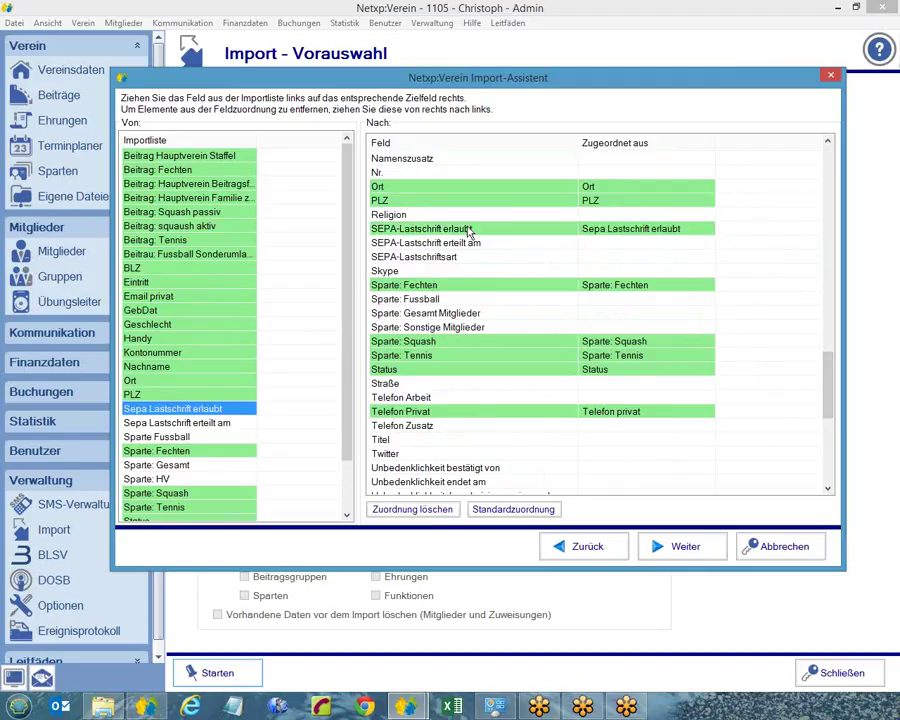
{"action": "left_click_drag", "start_coordinate": [212, 430], "coordinate": [433, 249]}
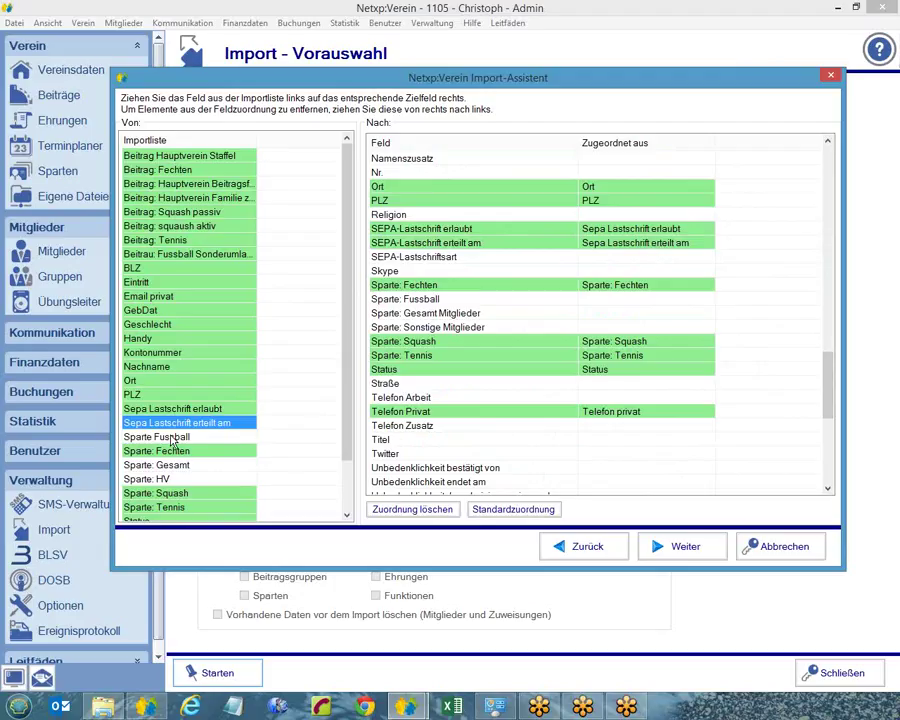
Map Sparte Fussball, Sparte: Gesamt and Strasse to their target fields and continue
{"action": "left_click_drag", "start_coordinate": [150, 437], "coordinate": [400, 299]}
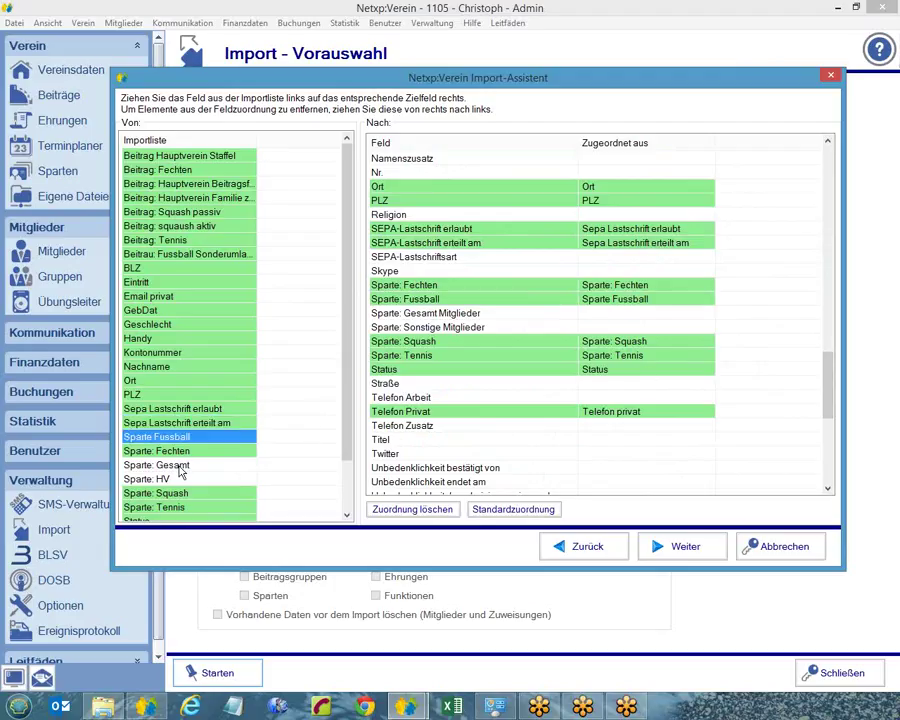
{"action": "left_click_drag", "start_coordinate": [170, 465], "coordinate": [400, 313]}
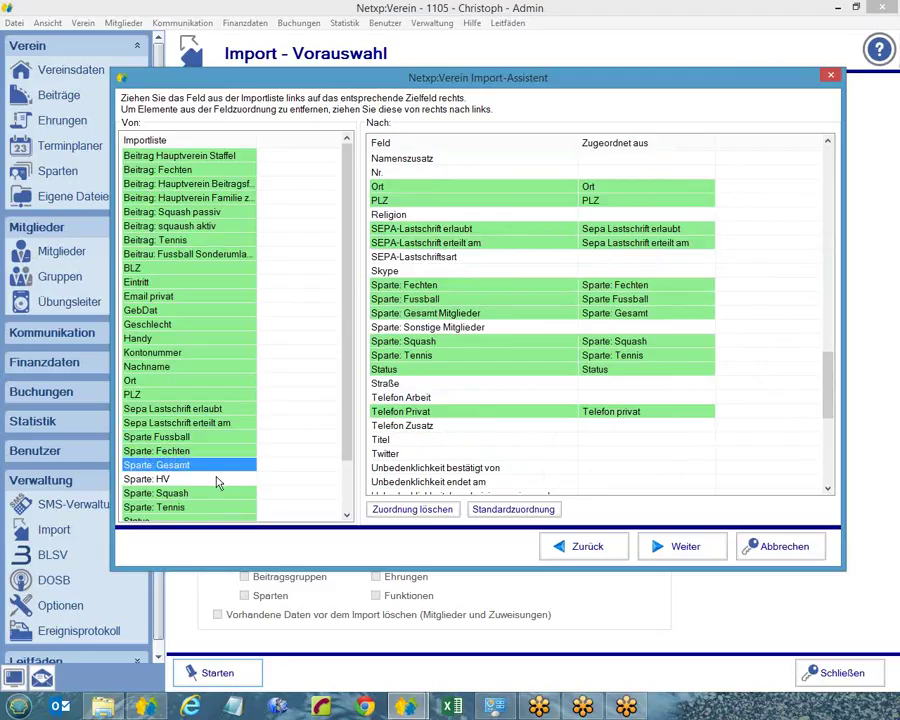
{"action": "scroll", "coordinate": [338, 519], "scroll_direction": "down", "scroll_amount": 2}
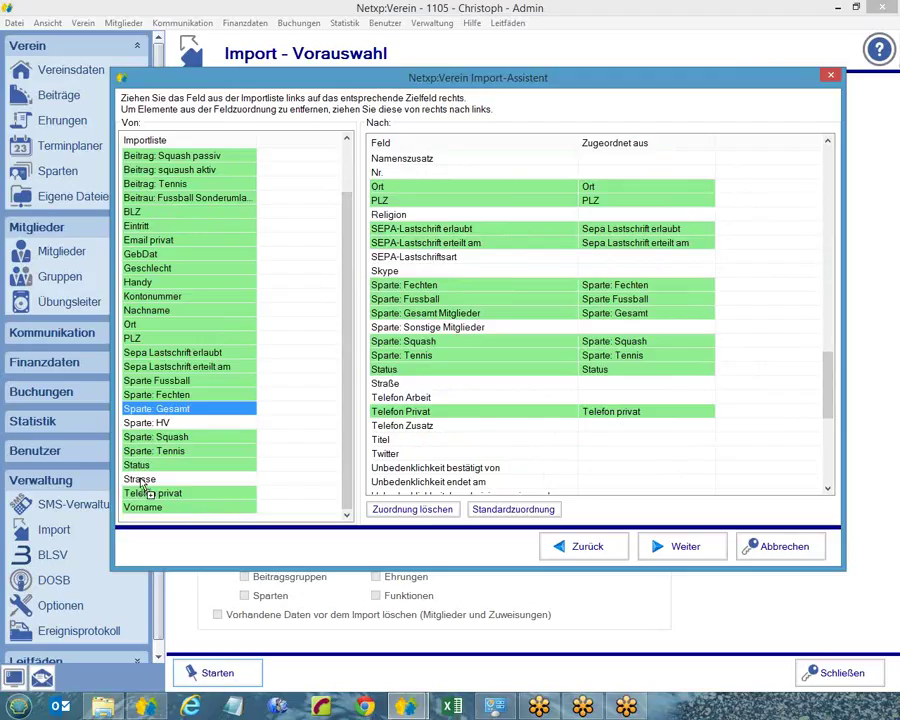
{"action": "left_click_drag", "start_coordinate": [145, 481], "coordinate": [405, 383]}
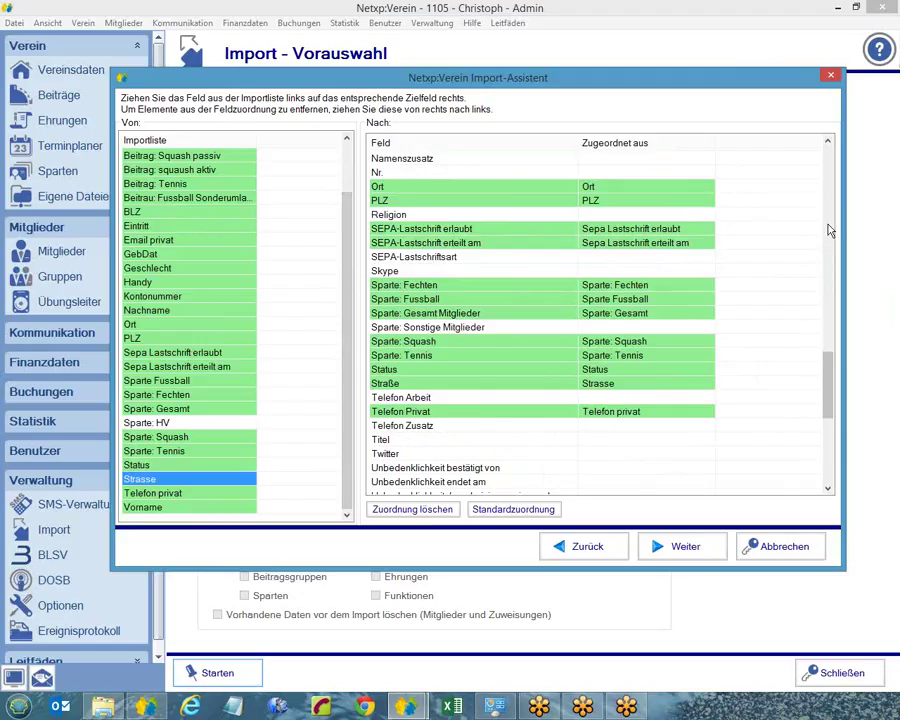
{"action": "left_click", "coordinate": [672, 548]}
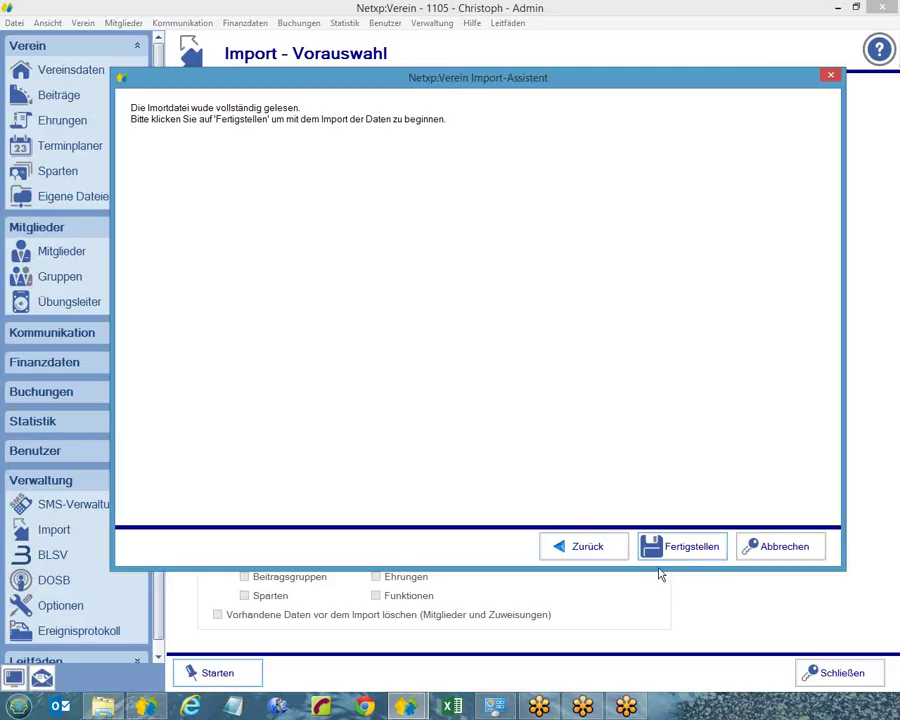
Close the Import-Assistent and the Import - Vorauswahl page
{"action": "left_click", "coordinate": [750, 546]}
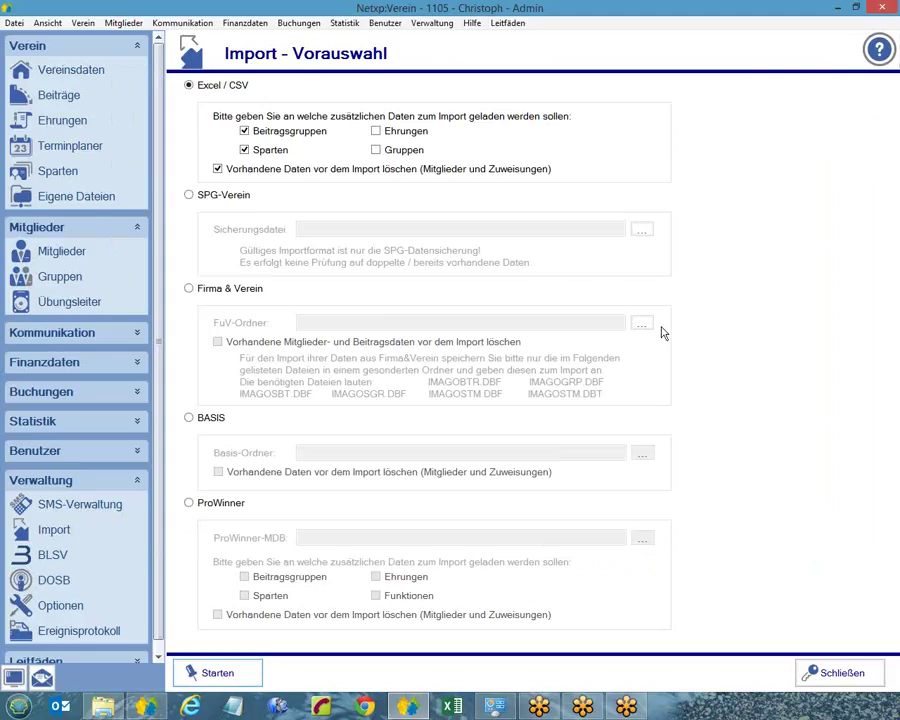
{"action": "left_click", "coordinate": [814, 672]}
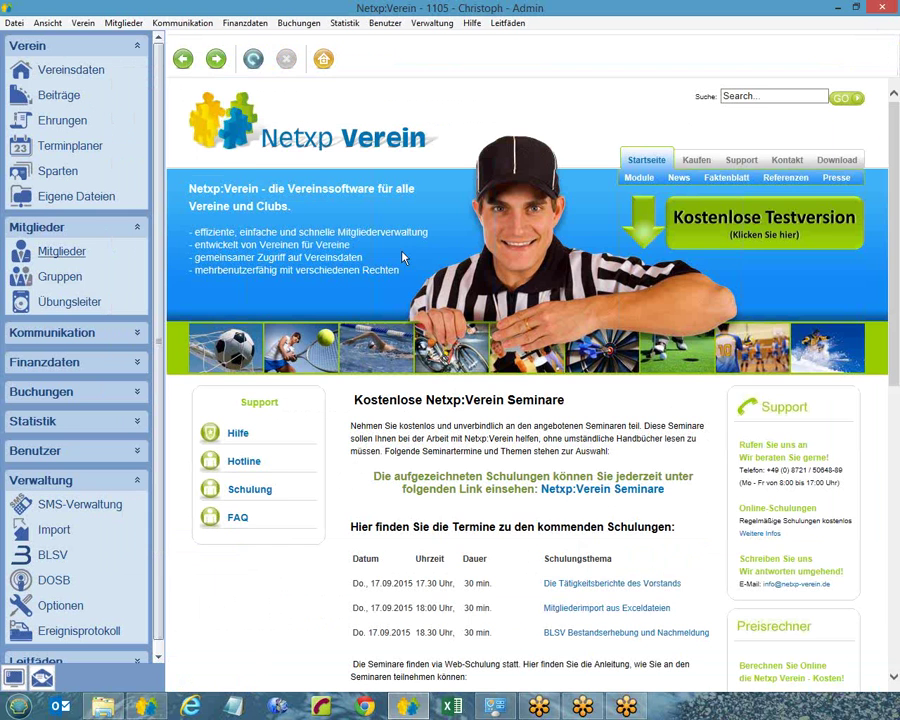
In the member list, view the row 15 member's address, contact and basic data
{"action": "left_click", "coordinate": [62, 251]}
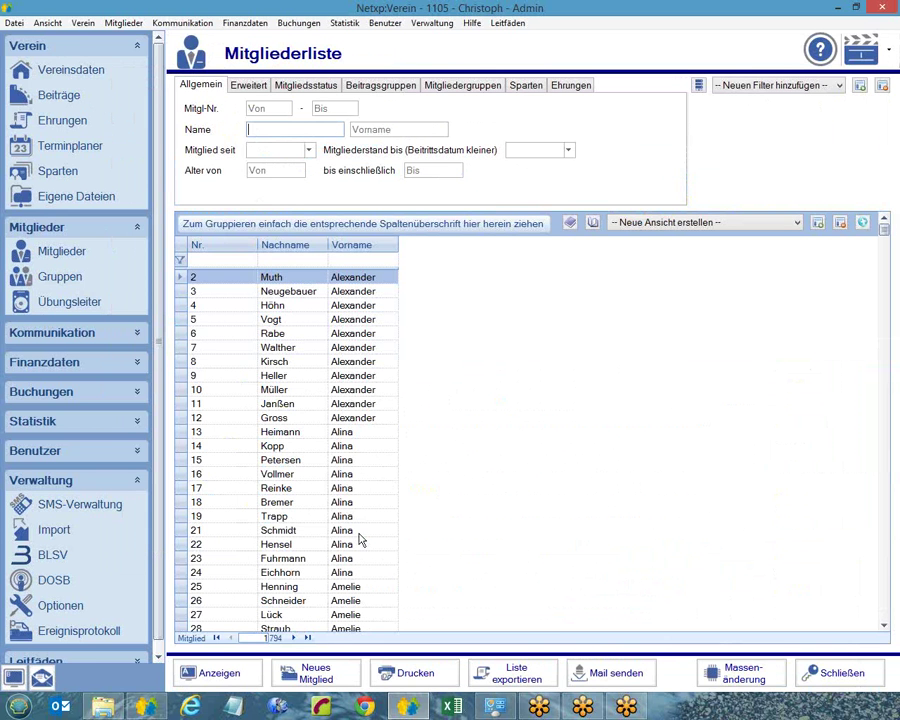
{"action": "double_click", "coordinate": [338, 460]}
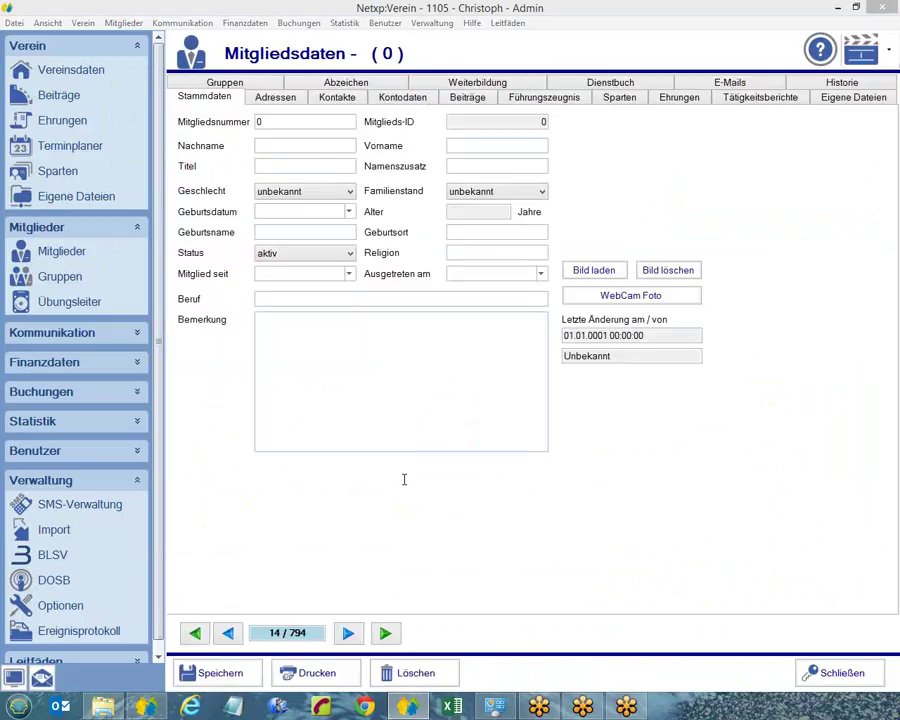
{"action": "left_click", "coordinate": [267, 100]}
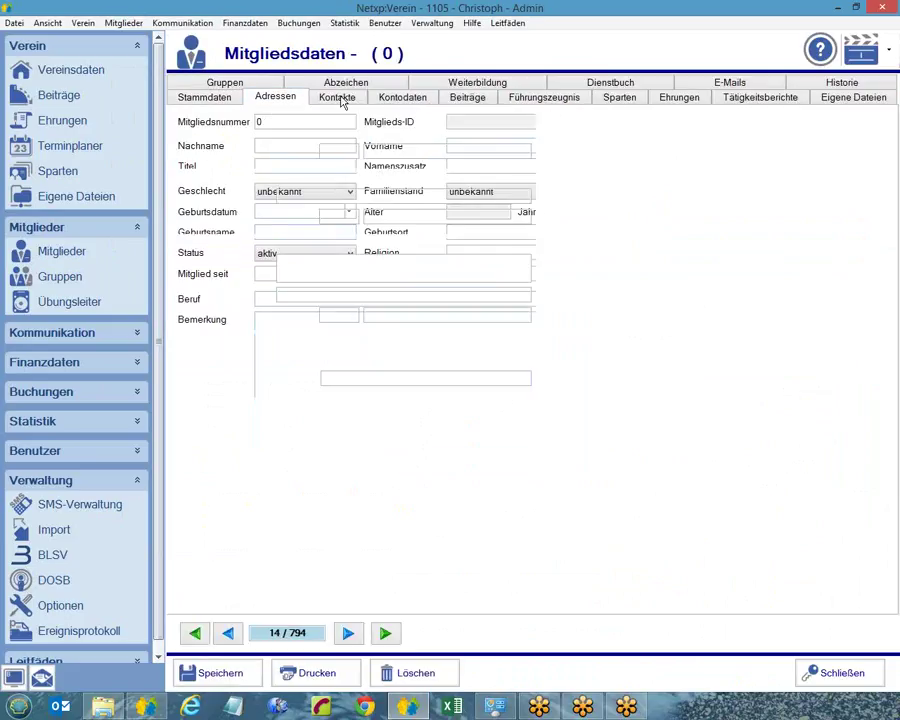
{"action": "left_click", "coordinate": [340, 100]}
{"action": "left_click", "coordinate": [224, 99]}
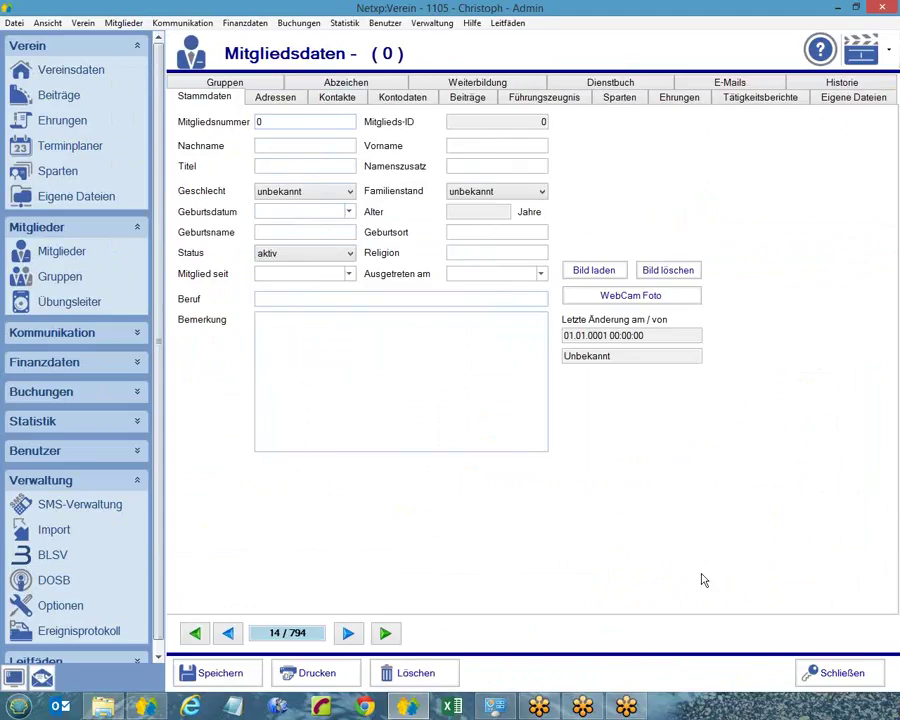
{"action": "left_click", "coordinate": [830, 672]}
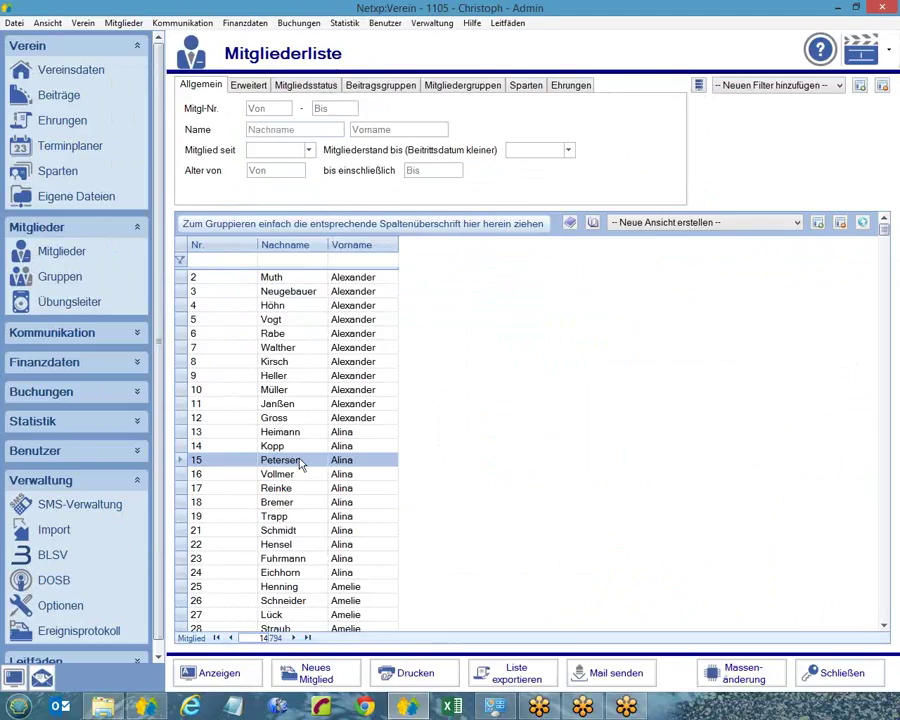
Open and close the row 24 member record, then return to the Import page
{"action": "left_click", "coordinate": [312, 546]}
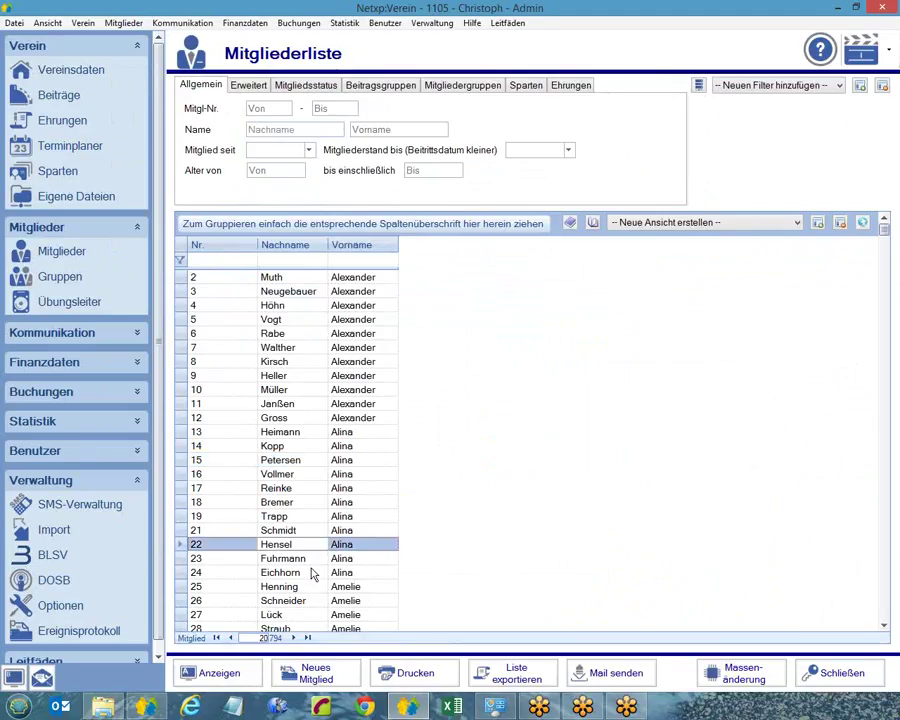
{"action": "double_click", "coordinate": [300, 572]}
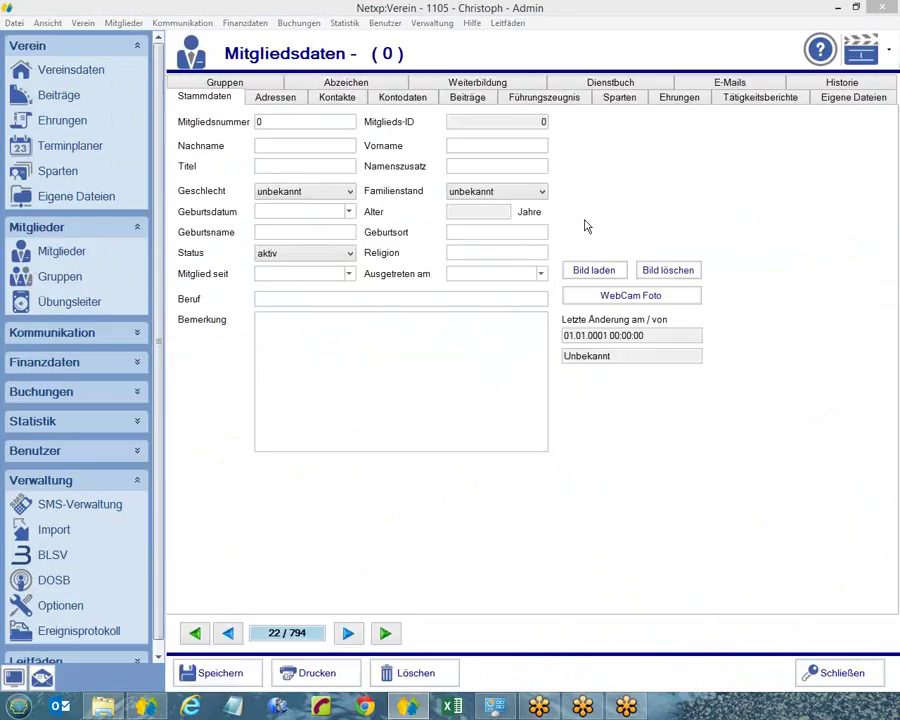
{"action": "left_click", "coordinate": [814, 671]}
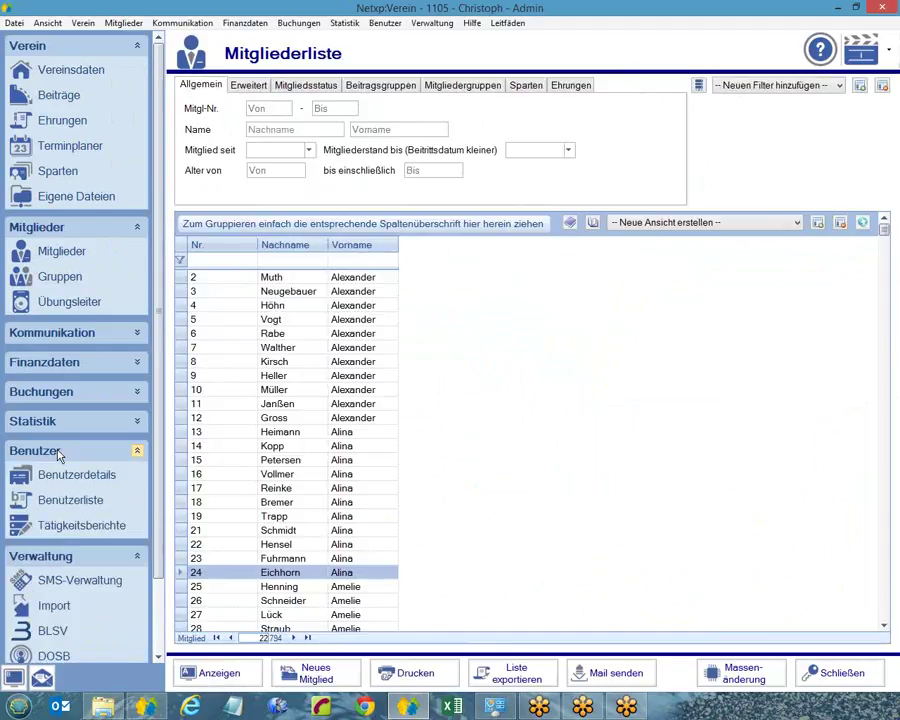
{"action": "left_click", "coordinate": [50, 530]}
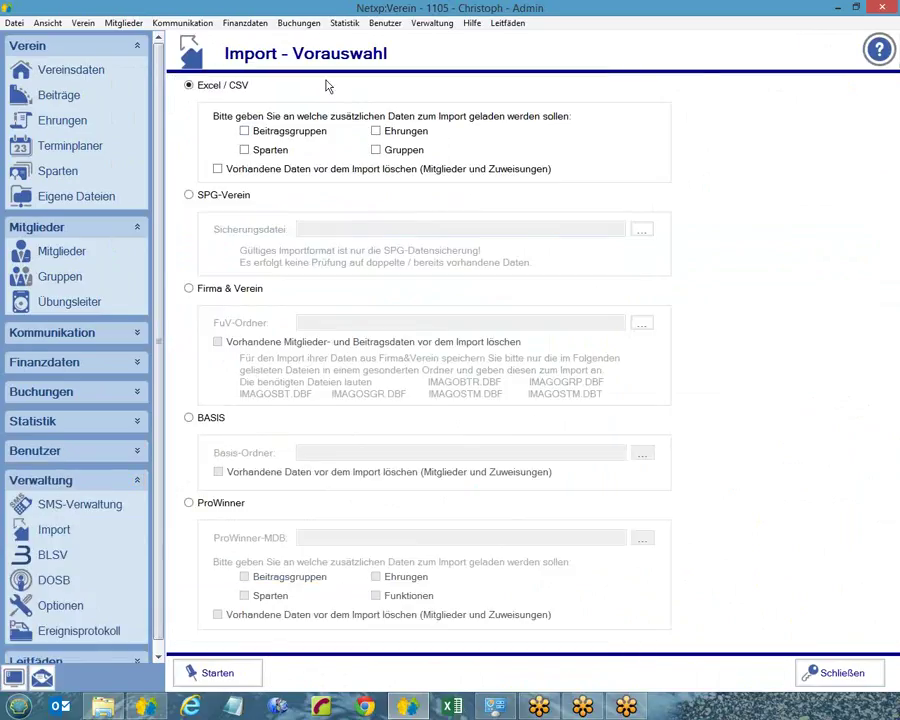
Include fee groups and division assignments, delete existing data, and start a semicolon-separated CSV import
{"action": "left_click", "coordinate": [245, 132]}
{"action": "left_click", "coordinate": [244, 150]}
{"action": "left_click", "coordinate": [218, 168]}
{"action": "left_click", "coordinate": [214, 676]}
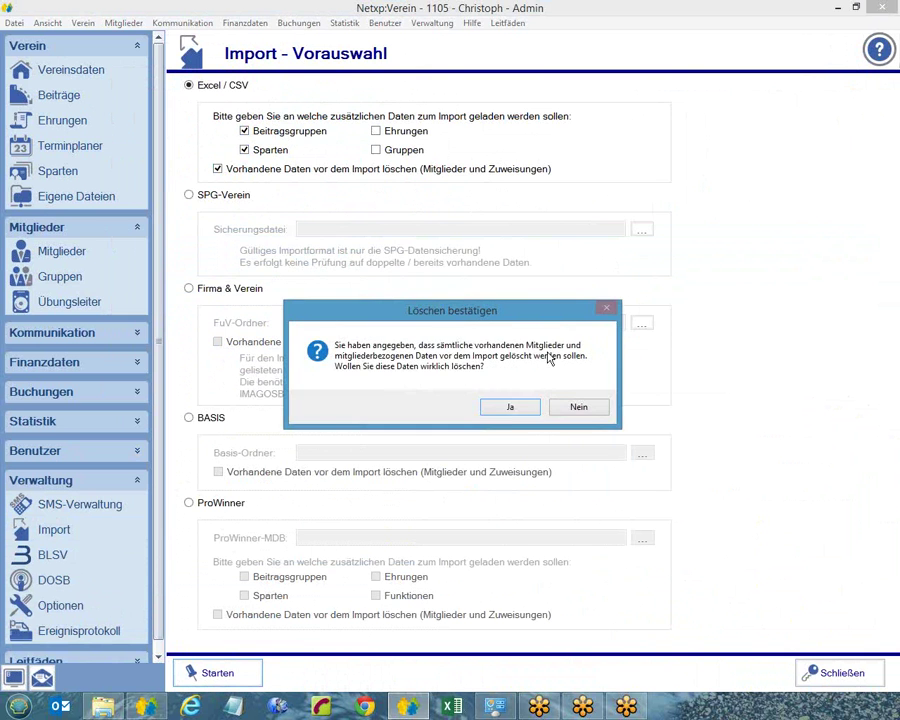
{"action": "left_click", "coordinate": [505, 409]}
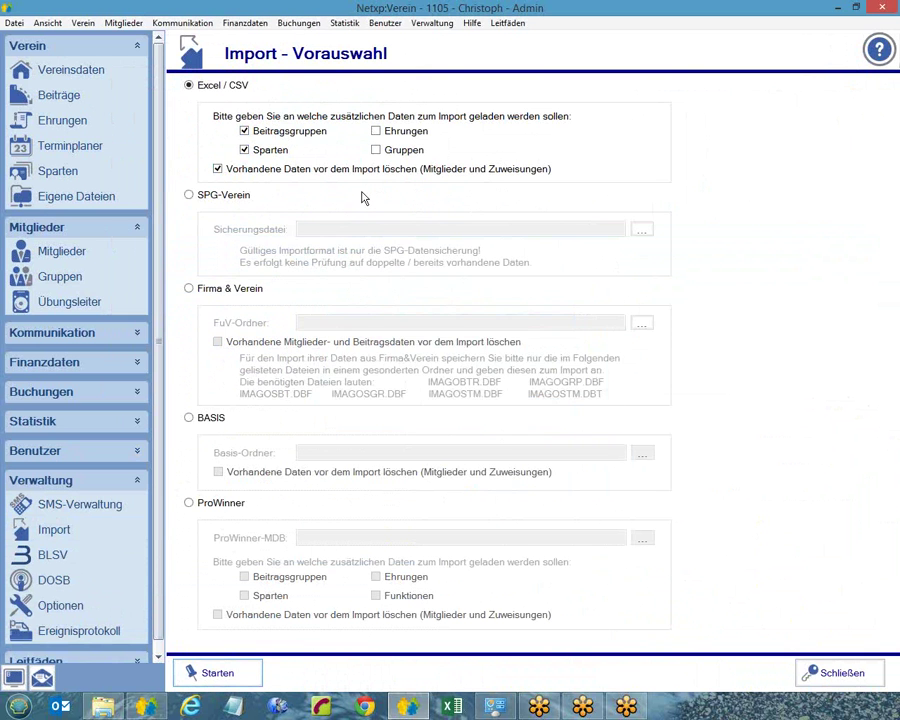
{"action": "left_click", "coordinate": [236, 185]}
{"action": "left_click", "coordinate": [625, 572]}
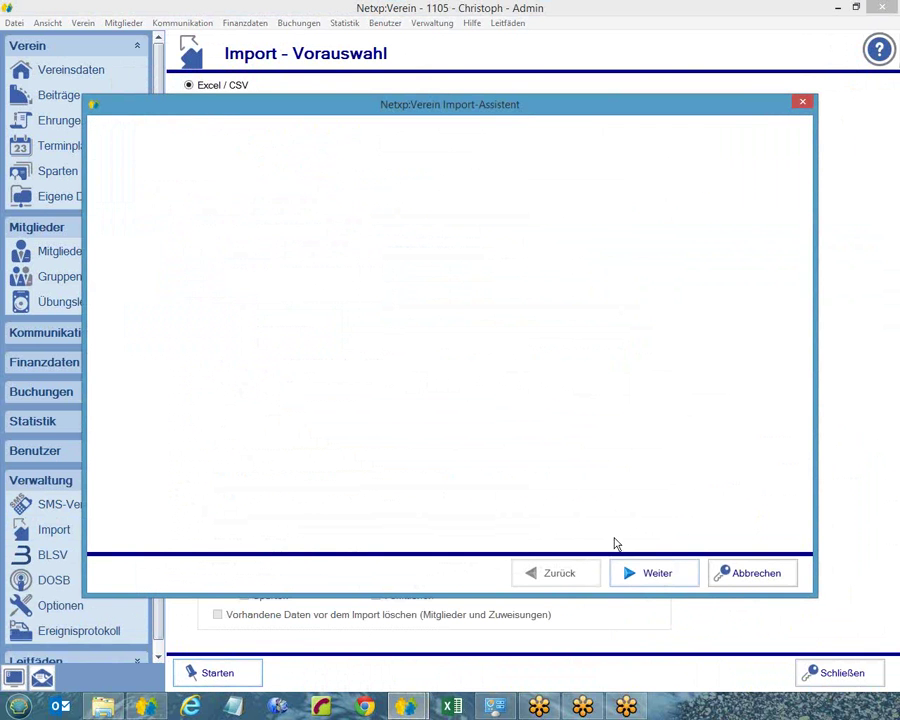
Try opening Importdatei Testverein, dismiss the in-use warning, and reselect semicolon-separated values (Windows)
{"action": "left_click", "coordinate": [455, 143]}
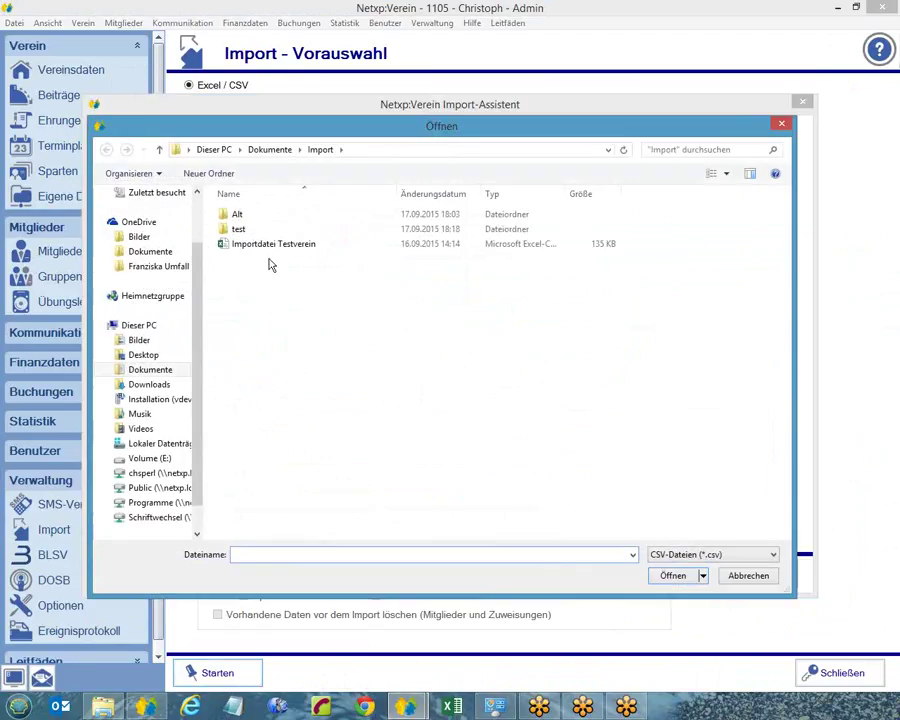
{"action": "double_click", "coordinate": [272, 245]}
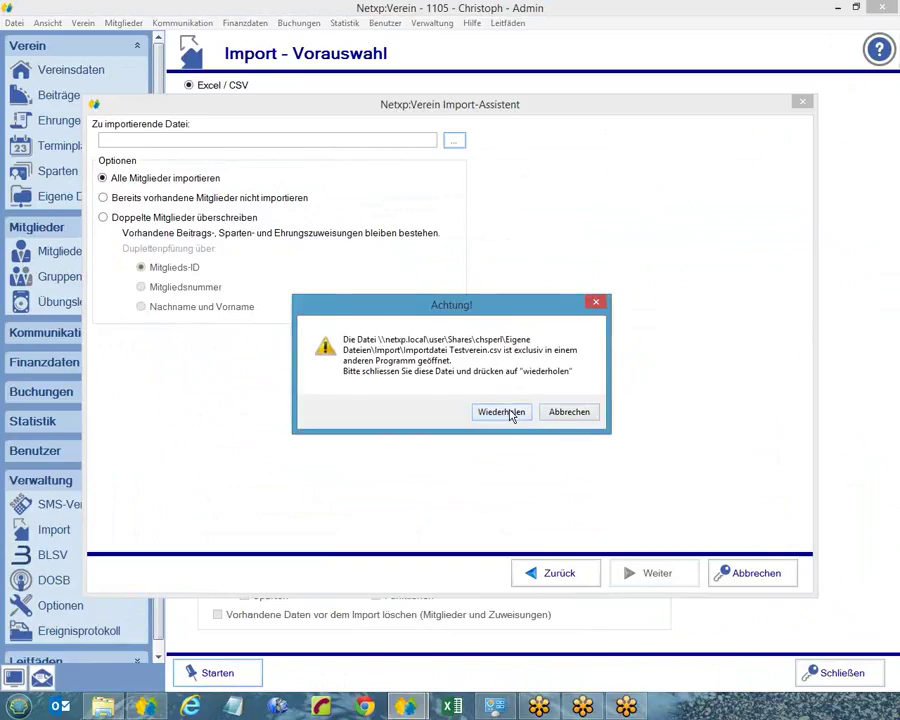
{"action": "left_click", "coordinate": [573, 412]}
{"action": "left_click", "coordinate": [533, 574]}
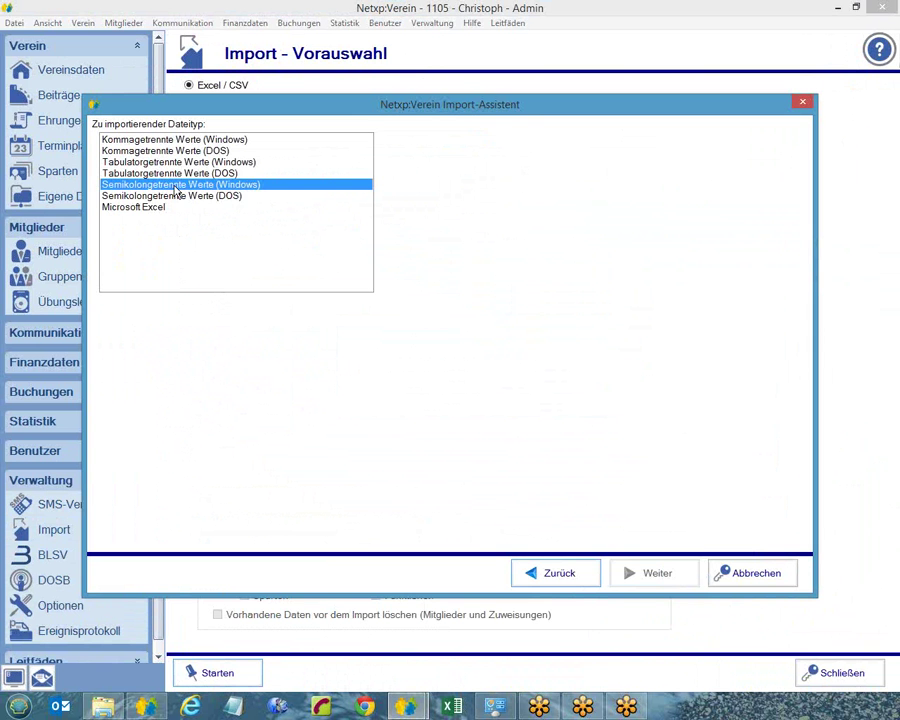
{"action": "key", "text": "Up"}
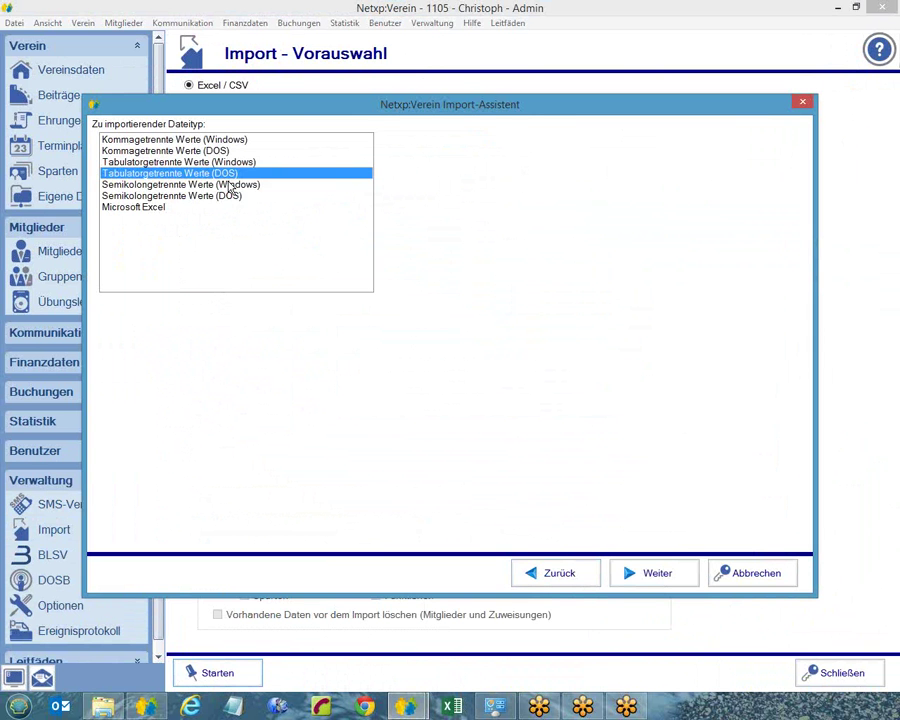
{"action": "key", "text": "Down"}
{"action": "left_click", "coordinate": [650, 576]}
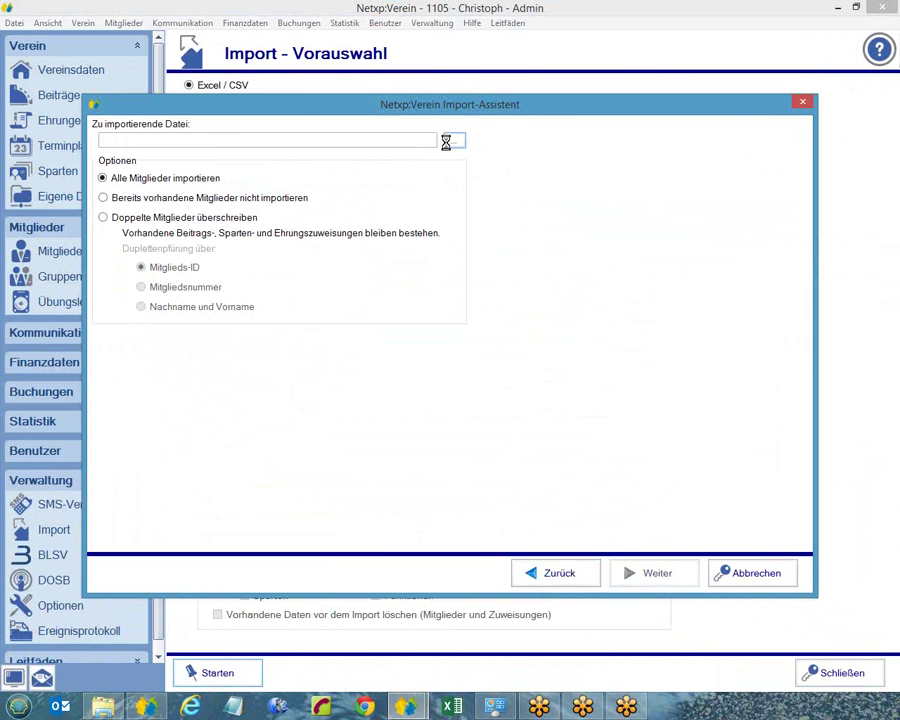
Retry Importdatei Testverein; after the file-locked warning, cancel the wizard and close the import page
{"action": "left_click", "coordinate": [455, 140]}
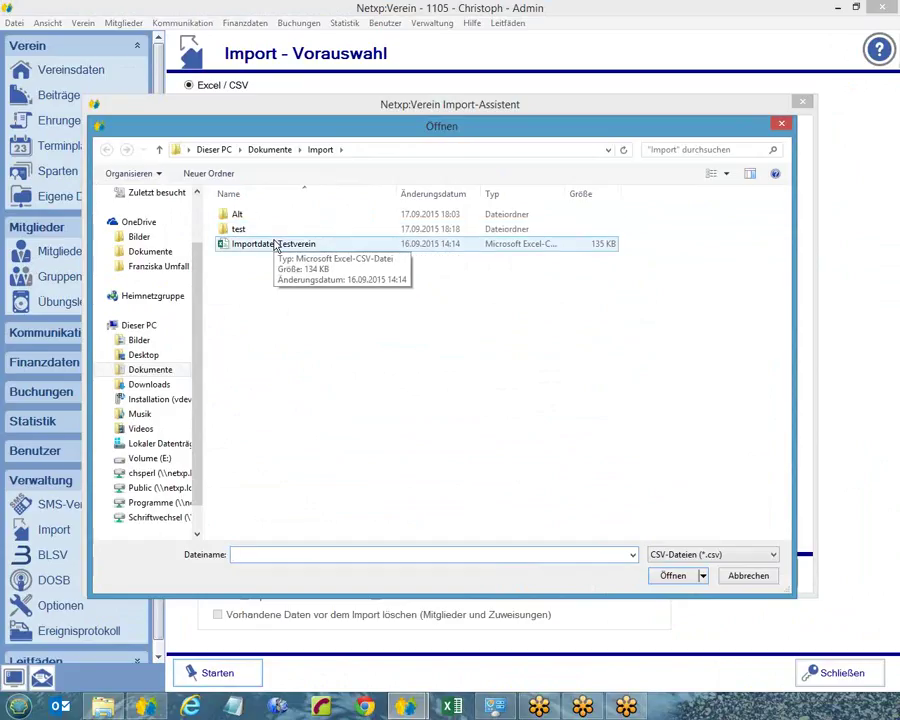
{"action": "left_click_drag", "start_coordinate": [564, 194], "coordinate": [646, 205]}
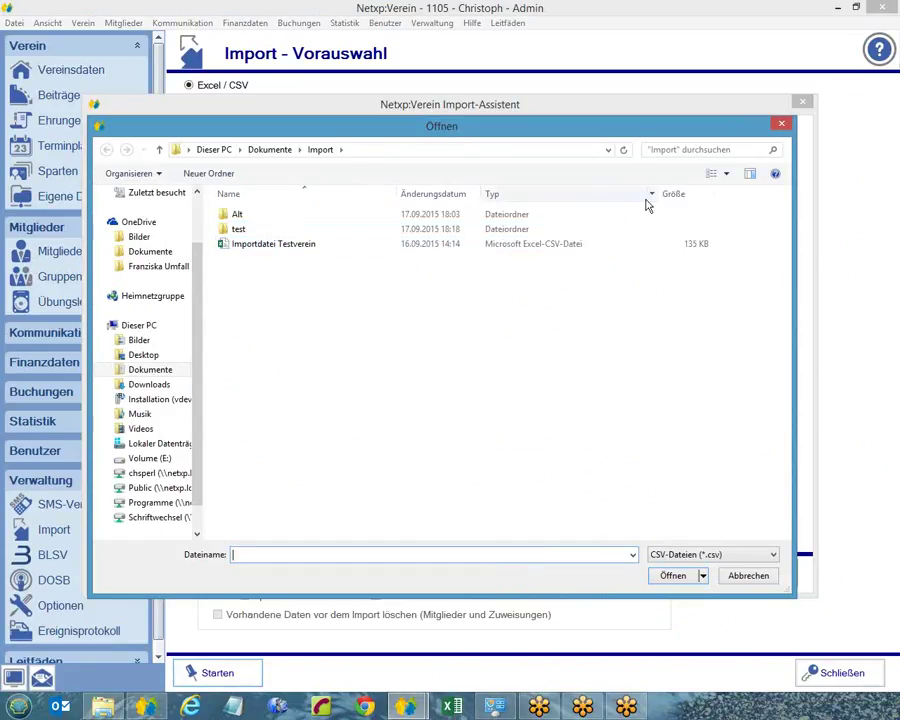
{"action": "left_click", "coordinate": [298, 245]}
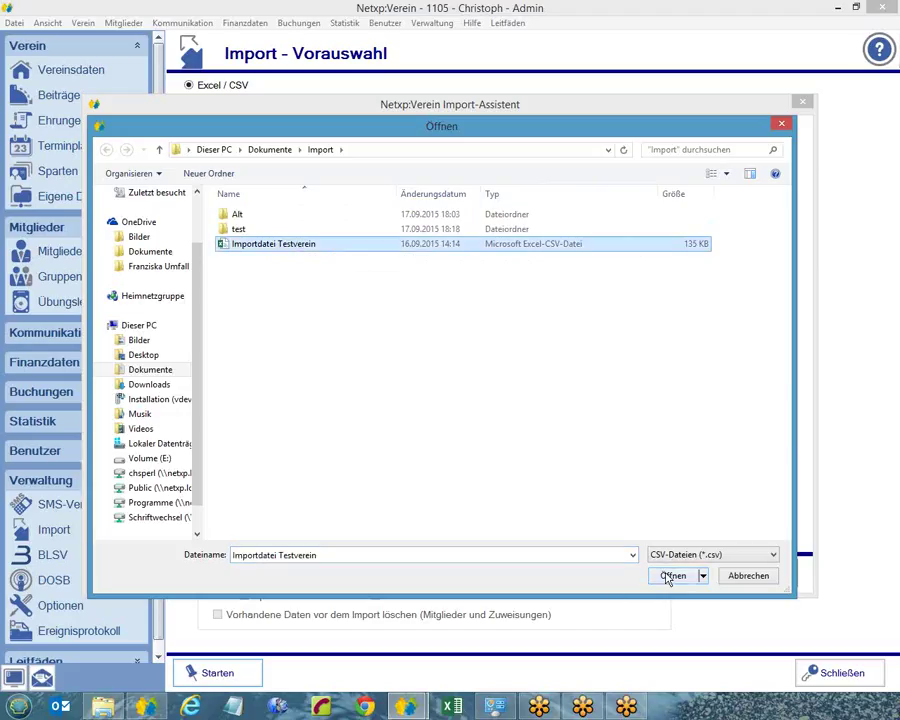
{"action": "double_click", "coordinate": [249, 229]}
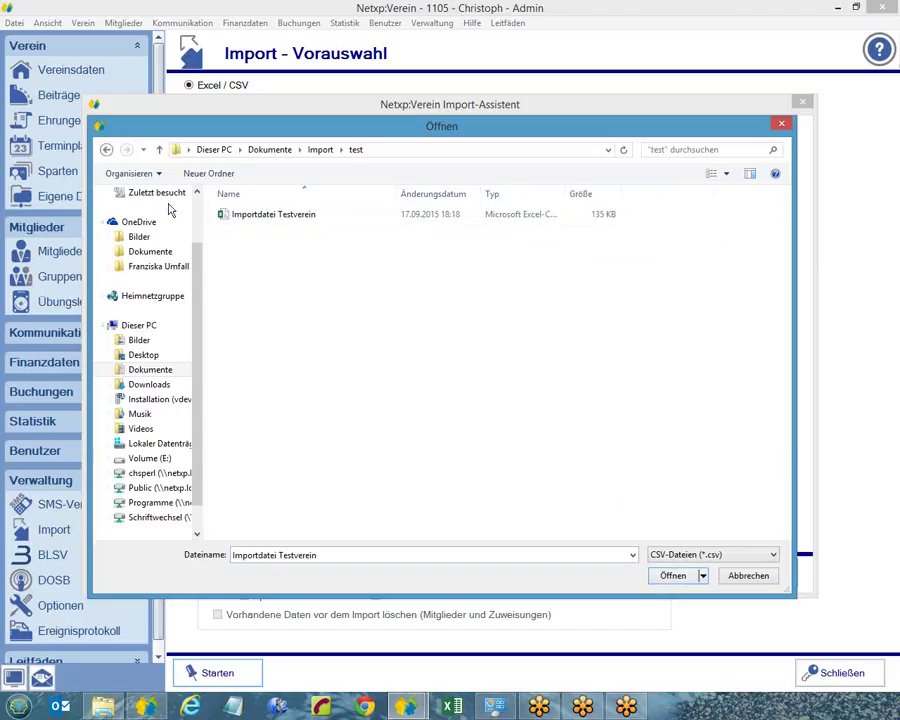
{"action": "left_click", "coordinate": [107, 149]}
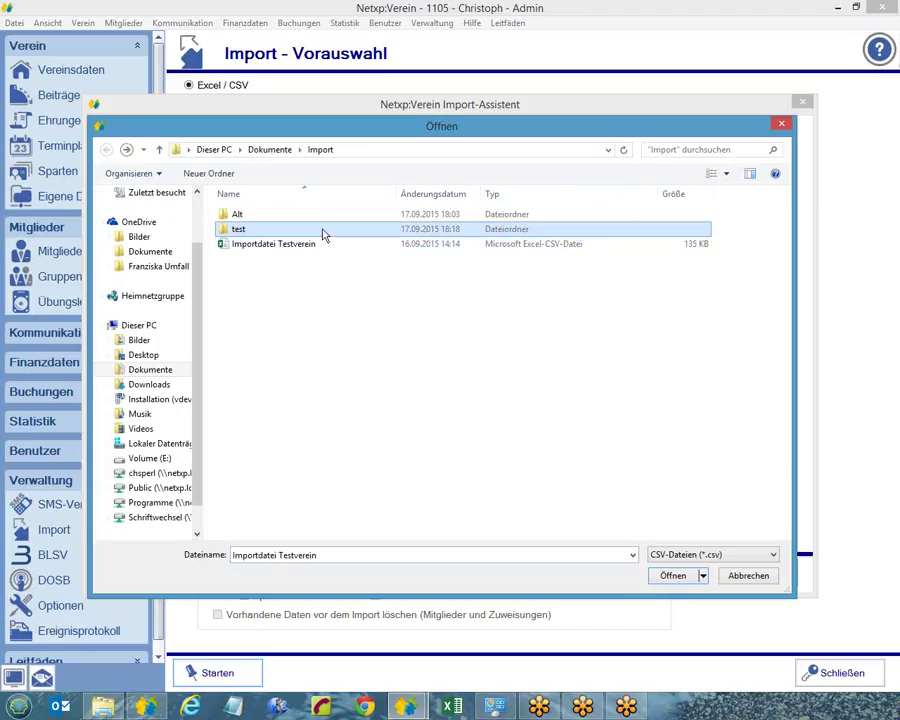
{"action": "left_click", "coordinate": [258, 245]}
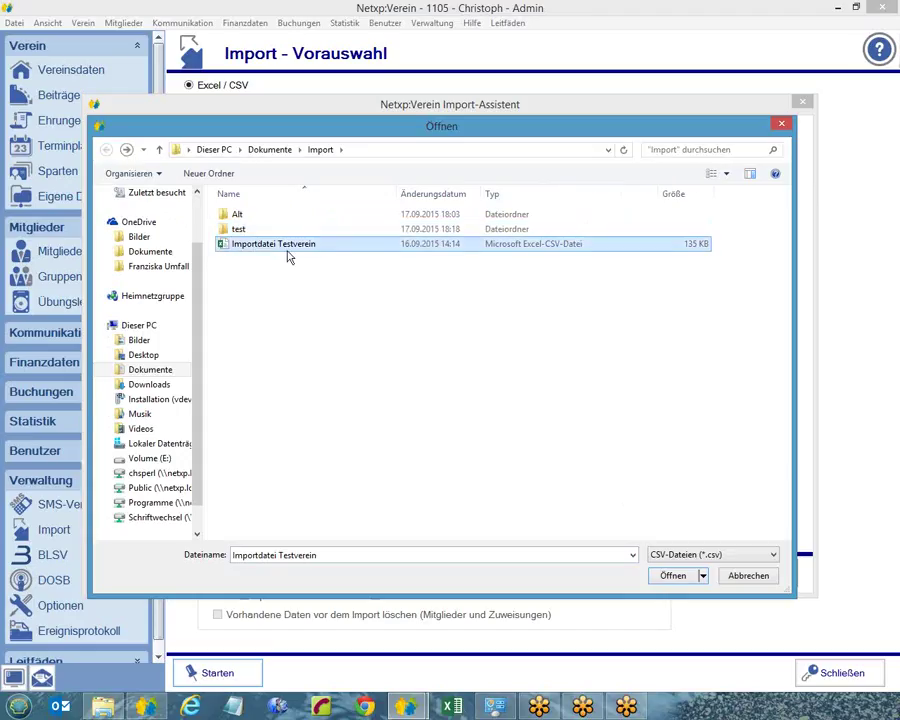
{"action": "left_click", "coordinate": [667, 578]}
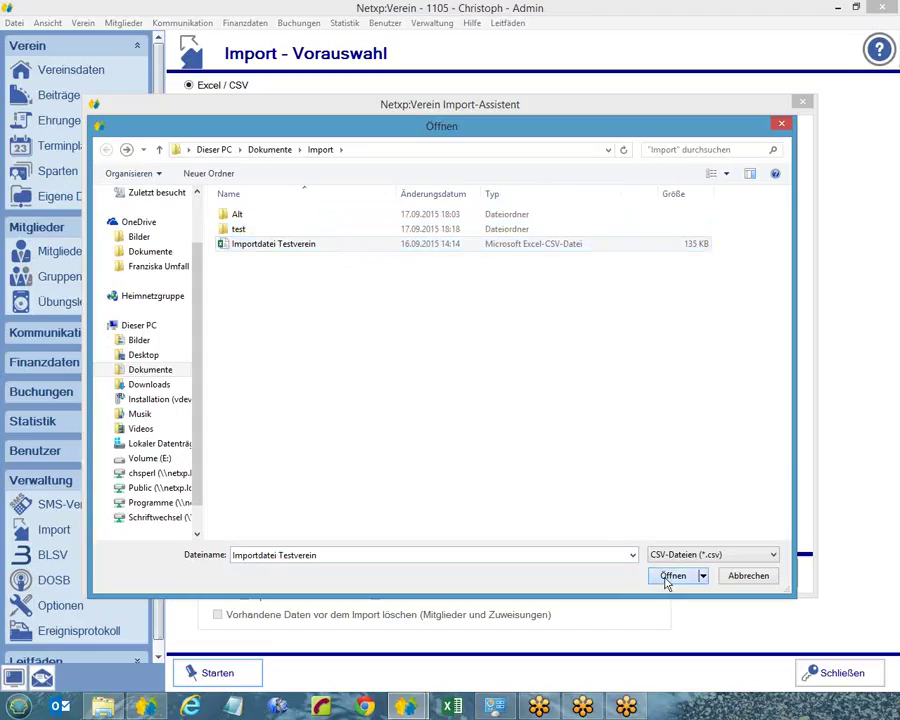
{"action": "left_click", "coordinate": [562, 410]}
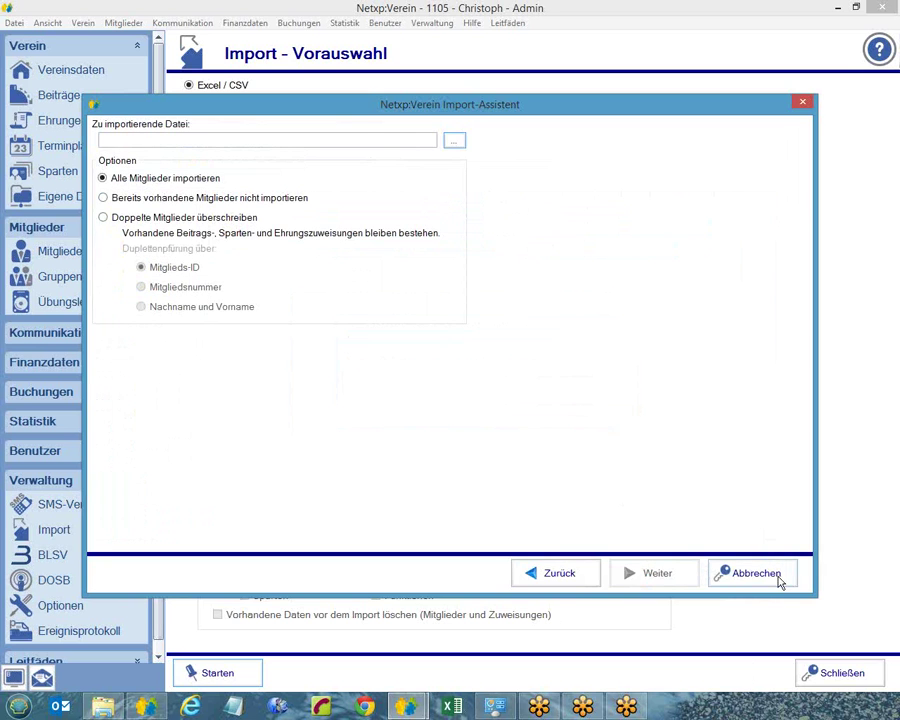
{"action": "left_click", "coordinate": [716, 573]}
{"action": "left_click", "coordinate": [833, 674]}
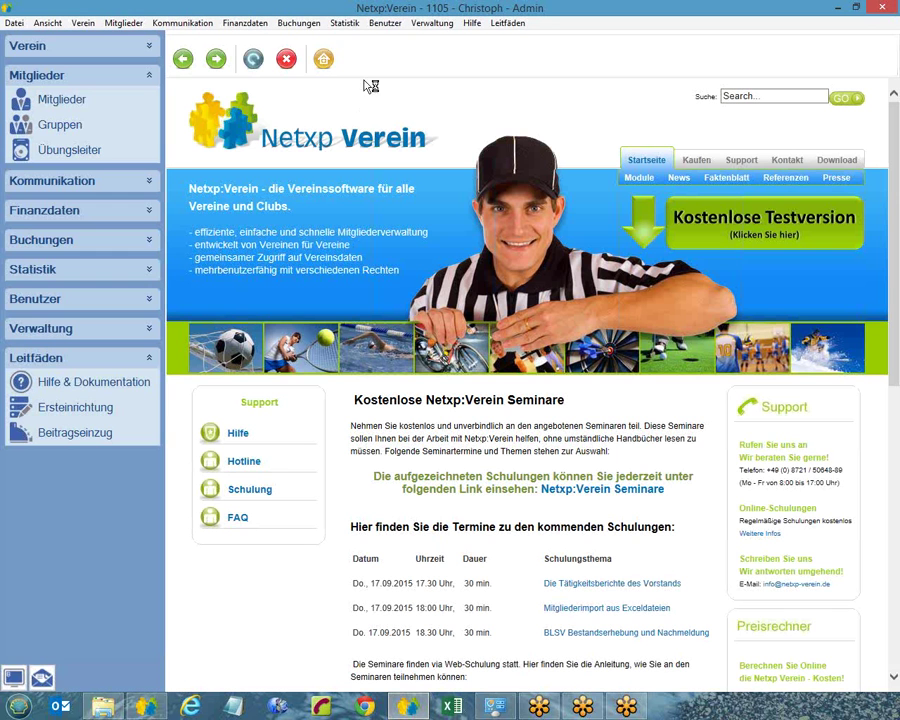
Expand the Verwaltung section in the sidebar
{"action": "left_click", "coordinate": [44, 329]}
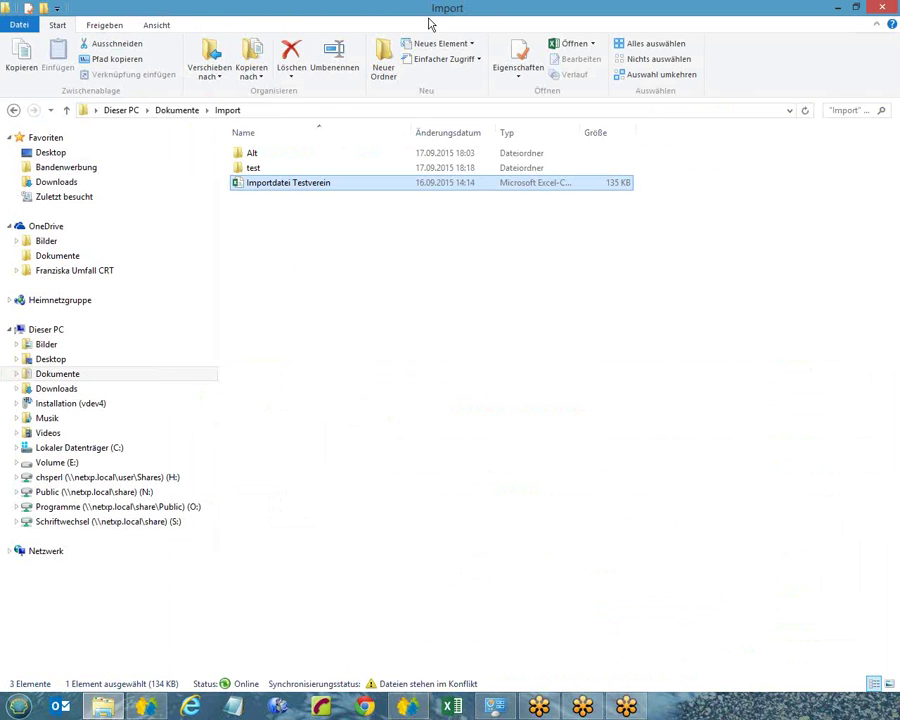
Select Importdatei Testverein and duplicate it with Ctrl+C and Ctrl+V
{"action": "right_click", "coordinate": [280, 185]}
{"action": "left_click", "coordinate": [252, 242]}
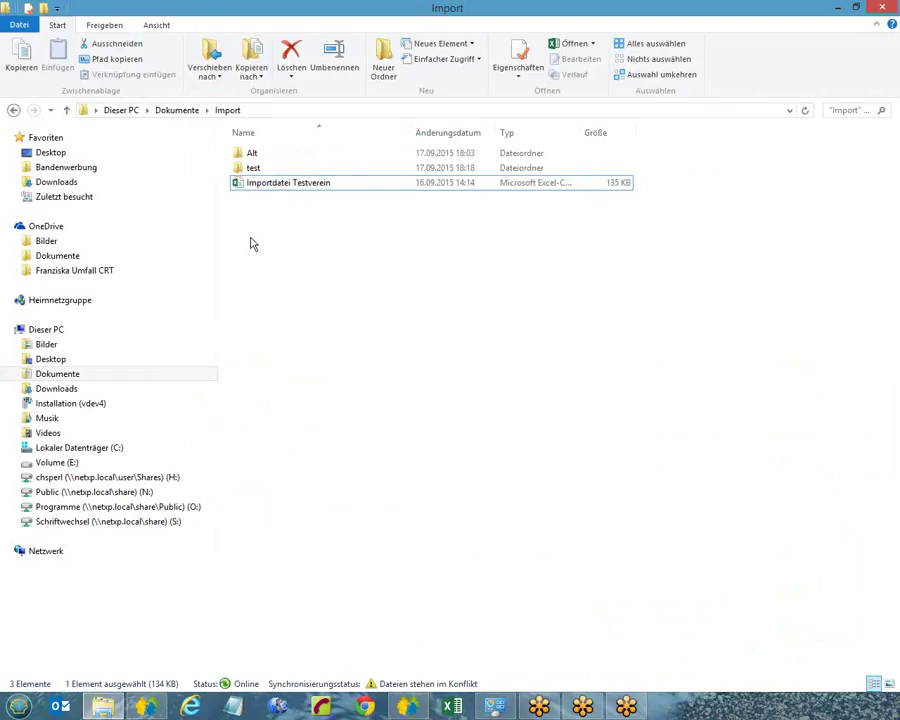
{"action": "left_click", "coordinate": [252, 242]}
{"action": "left_click", "coordinate": [273, 180]}
{"action": "key", "text": "ctrl+c"}
{"action": "key", "text": "ctrl+v"}
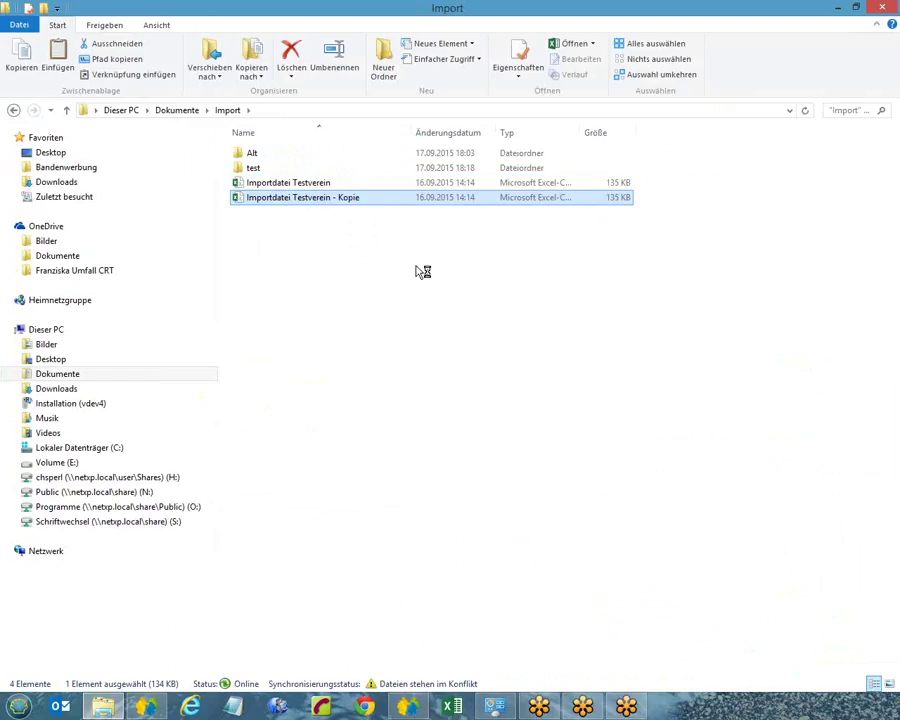
Open the copied import file in Excel and select rows 34 through the end of the data
{"action": "double_click", "coordinate": [382, 200]}
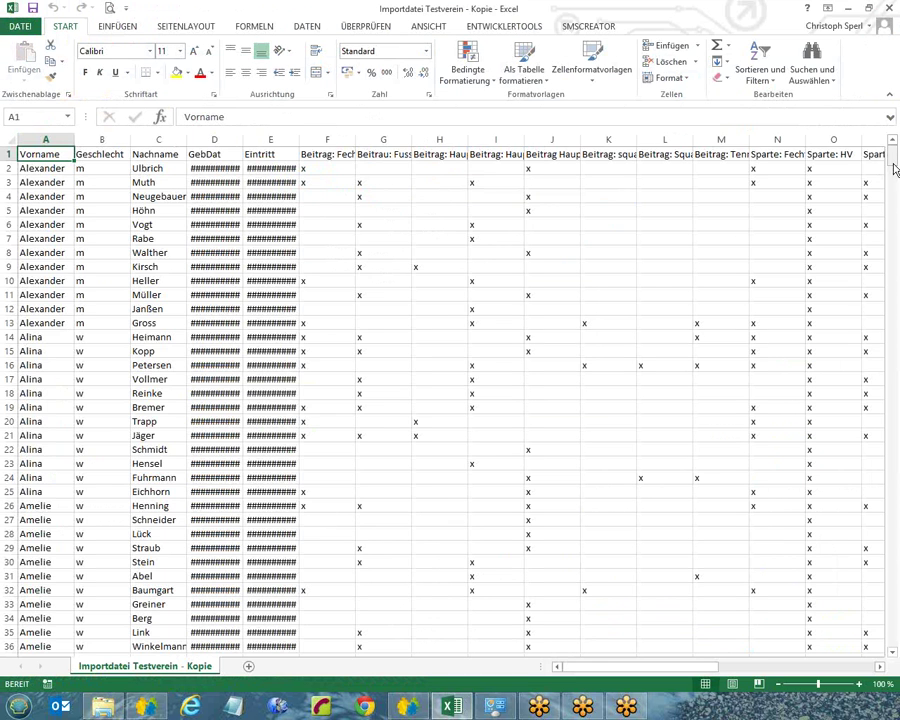
{"action": "mouse_move", "coordinate": [891, 163]}
{"action": "left_mouse_down"}
{"action": "mouse_move", "coordinate": [892, 255]}
{"action": "mouse_move", "coordinate": [892, 168]}
{"action": "left_mouse_up"}
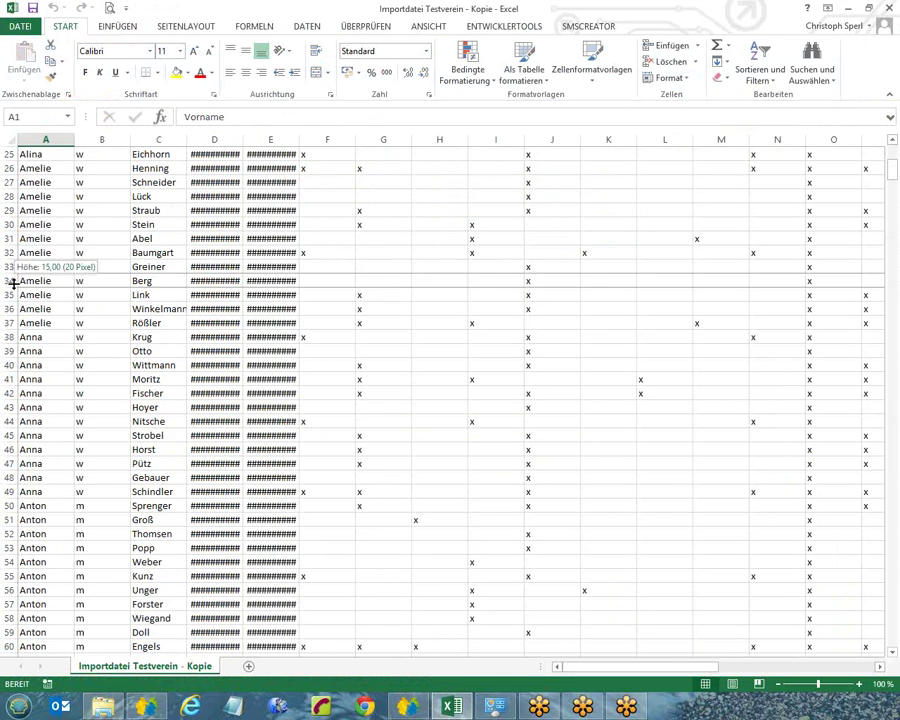
{"action": "left_click_drag", "start_coordinate": [12, 281], "coordinate": [15, 658]}
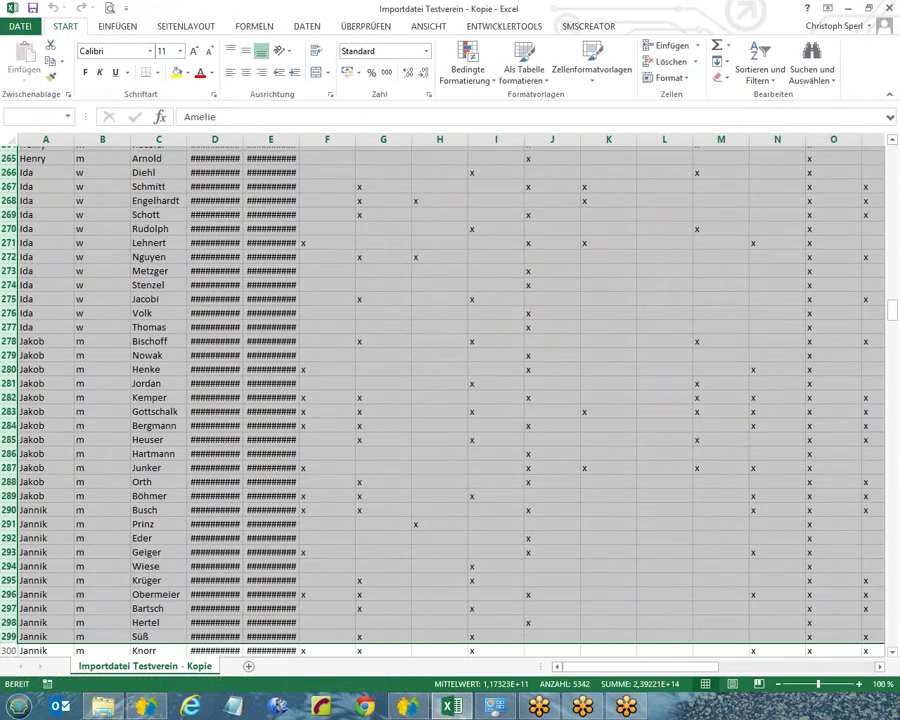
{"action": "mouse_move", "coordinate": [15, 658]}
{"action": "left_mouse_down"}
{"action": "mouse_move", "coordinate": [118, 711]}
{"action": "mouse_move", "coordinate": [106, 694]}
{"action": "mouse_move", "coordinate": [93, 705]}
{"action": "left_mouse_up"}
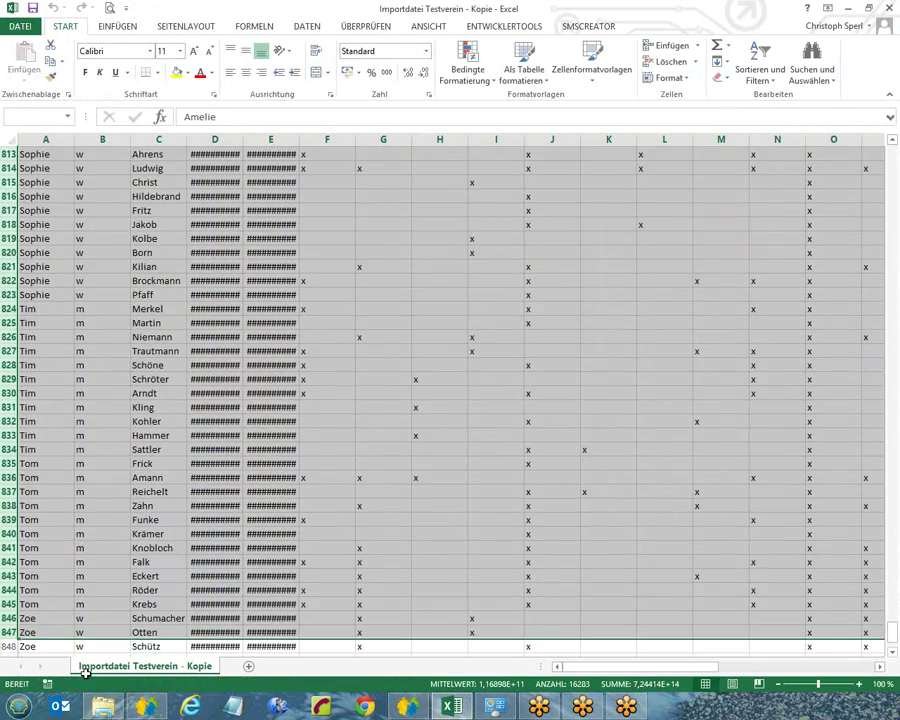
{"action": "left_click_drag", "start_coordinate": [93, 705], "coordinate": [138, 633]}
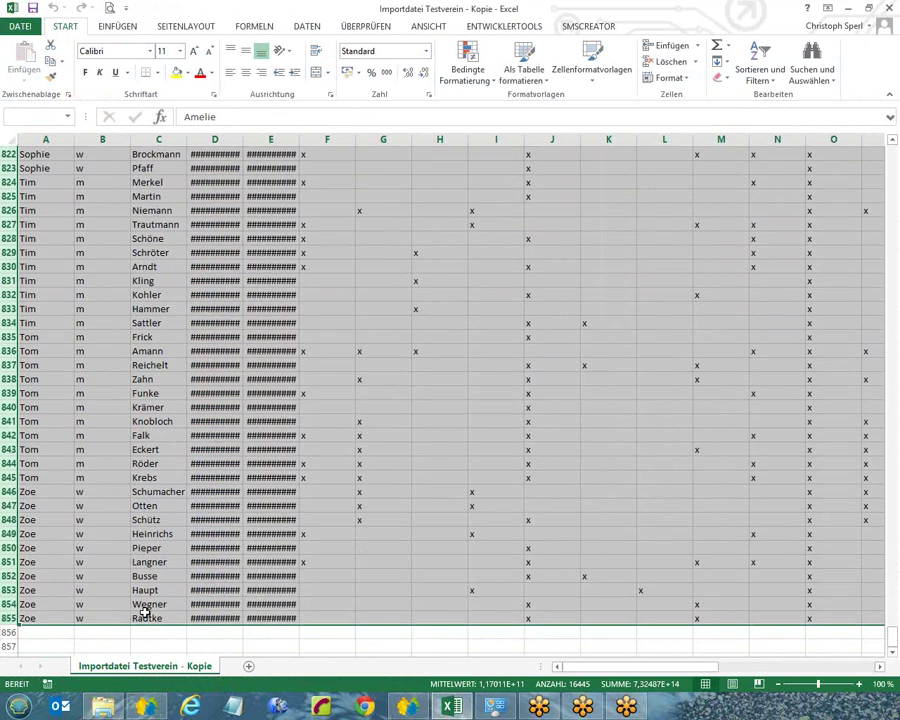
Delete the selected rows with Zellen löschen, leaving member rows 2–33, and return to Netxp:Verein
{"action": "key", "text": "ctrl+minus"}
{"action": "right_click", "coordinate": [164, 475]}
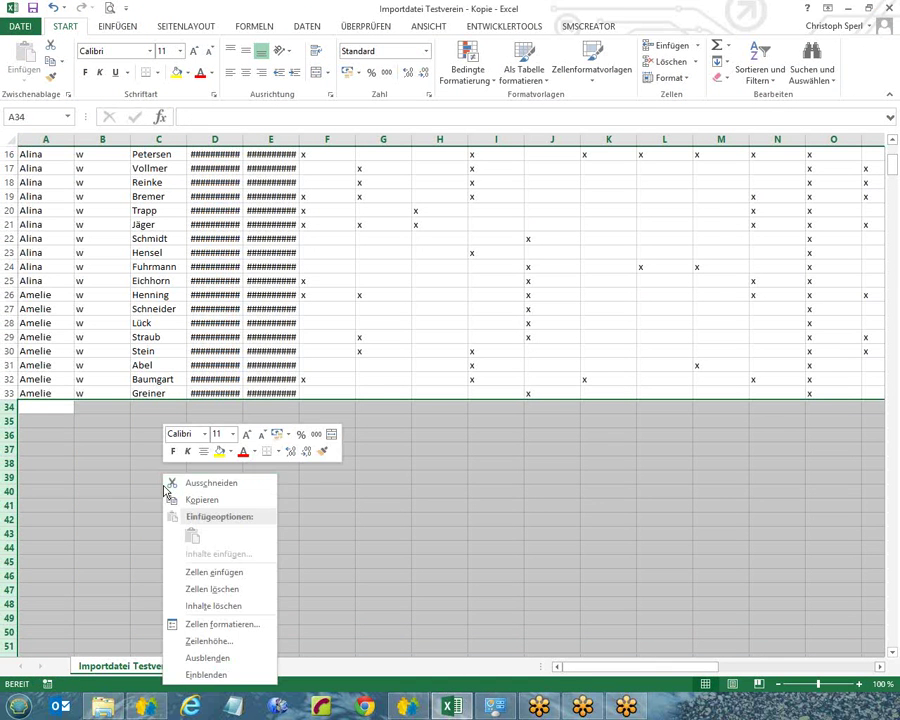
{"action": "left_click", "coordinate": [175, 587]}
{"action": "left_click", "coordinate": [269, 517]}
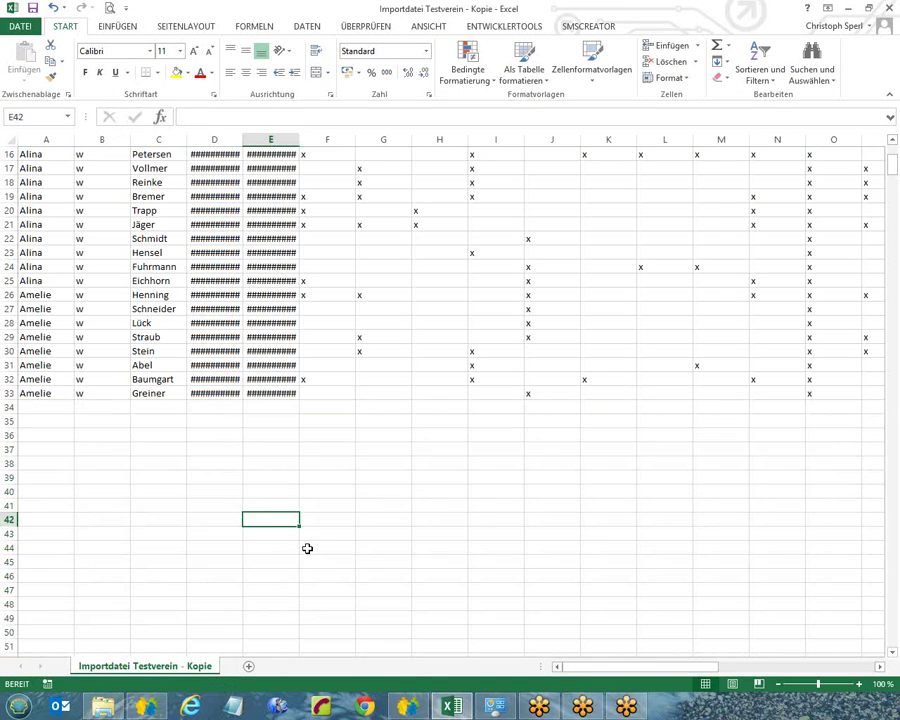
{"action": "scroll", "coordinate": [382, 410], "scroll_direction": "up", "scroll_amount": 5}
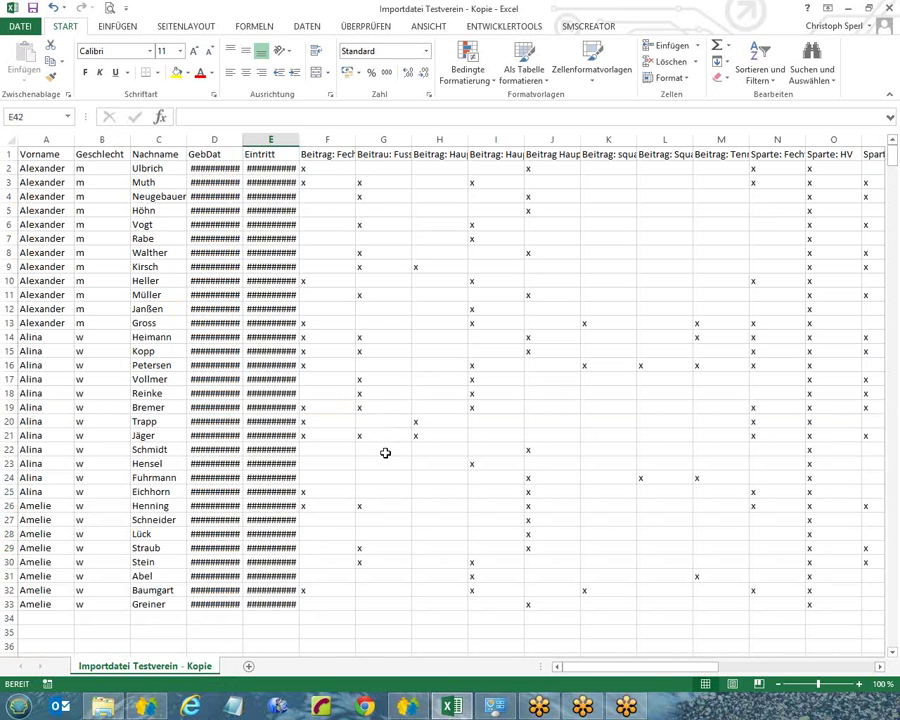
{"action": "left_click", "coordinate": [410, 707]}
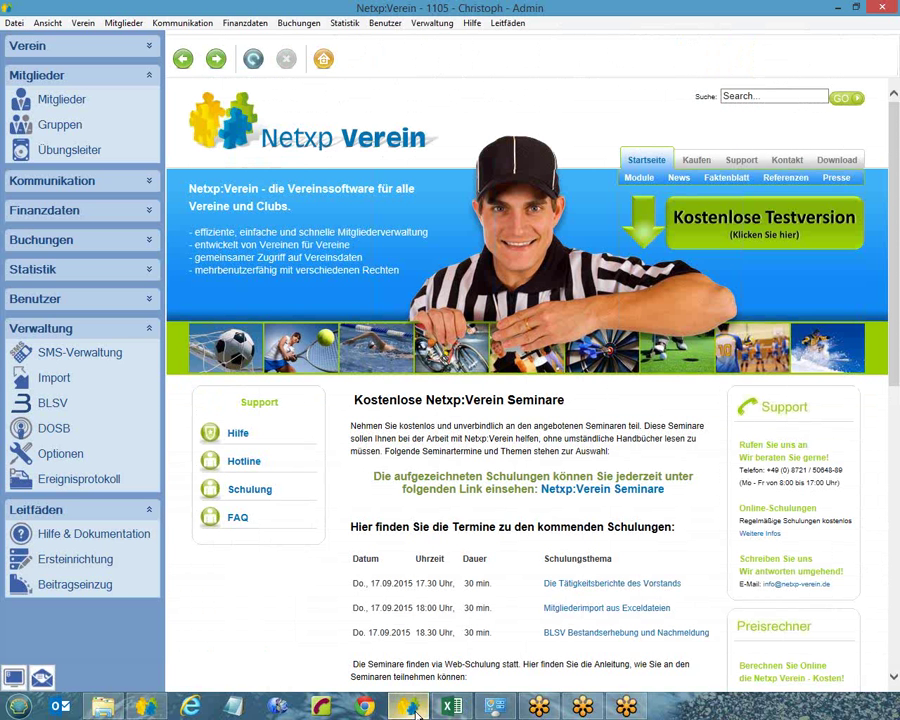
In Verwaltung > Import, tick Beitragsgruppen, Sparten and Vorhandene Daten löschen
{"action": "left_click", "coordinate": [78, 330]}
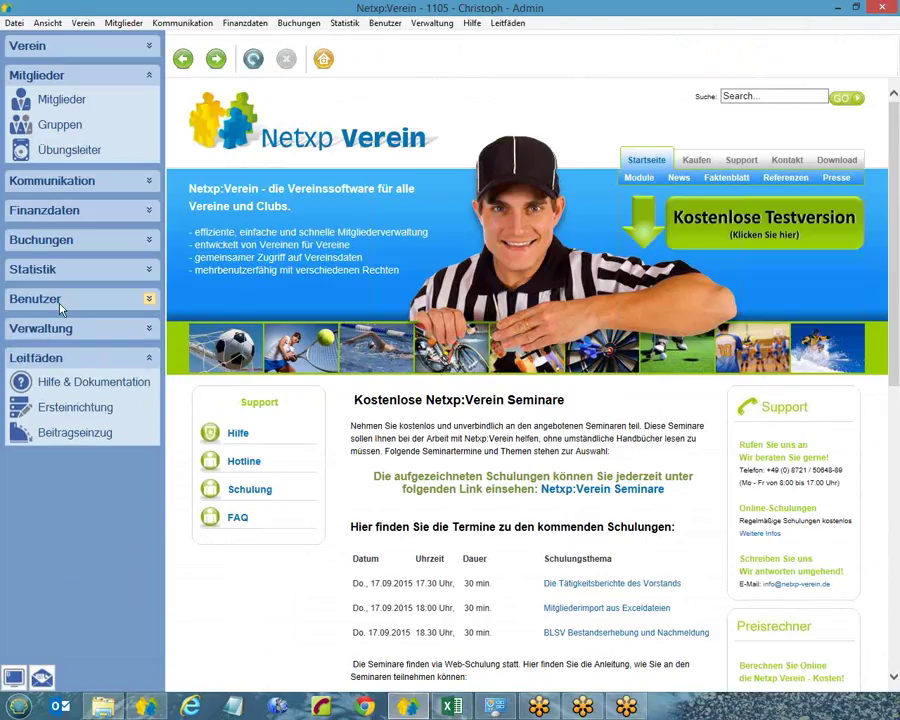
{"action": "left_click", "coordinate": [60, 301]}
{"action": "left_click", "coordinate": [60, 301]}
{"action": "left_click", "coordinate": [66, 337]}
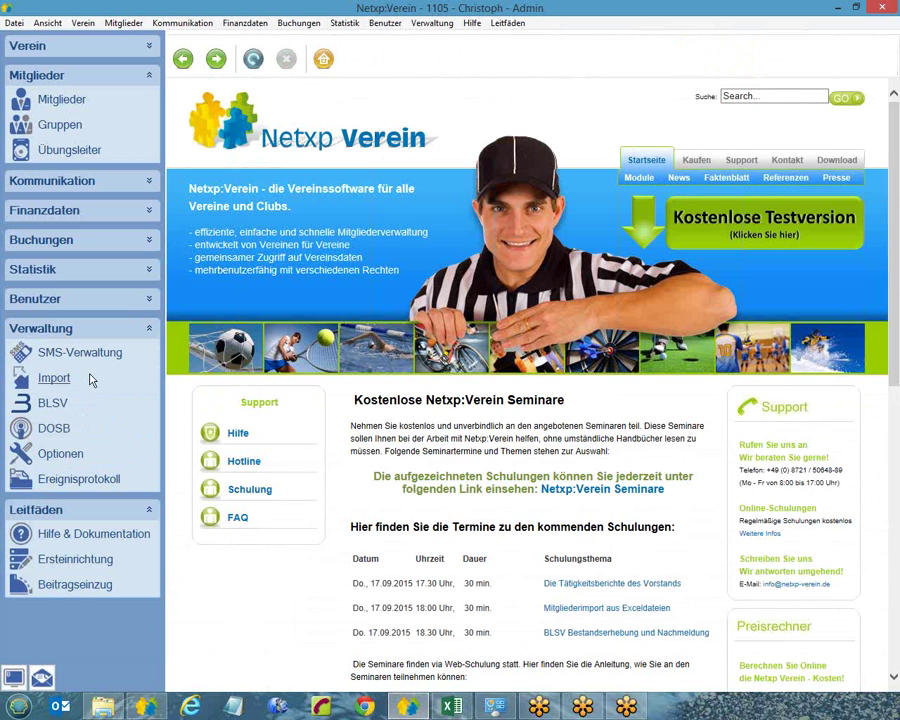
{"action": "left_click", "coordinate": [89, 378]}
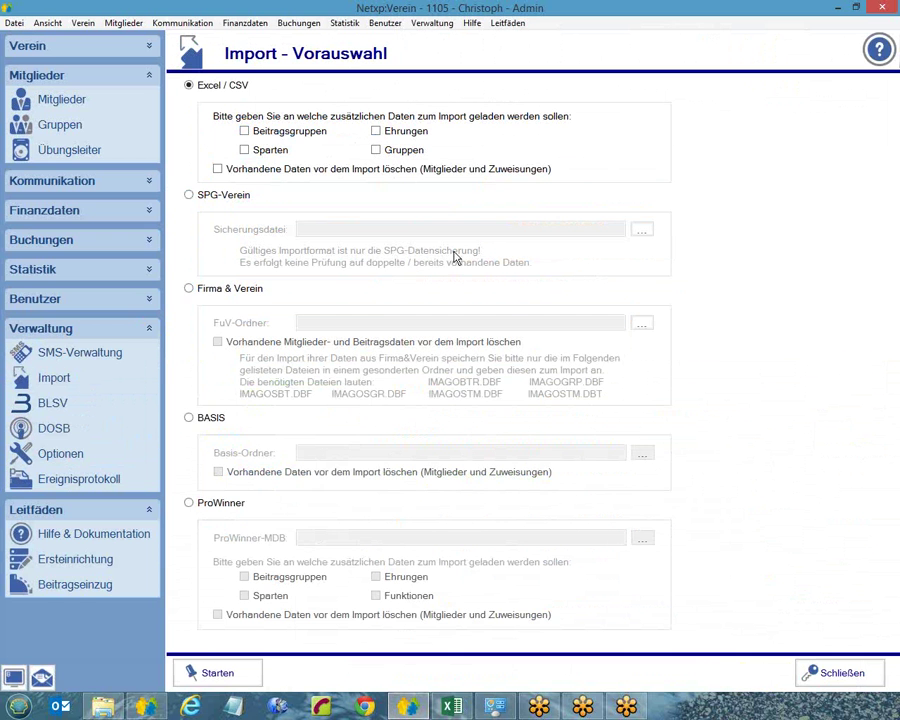
{"action": "left_click", "coordinate": [245, 131]}
{"action": "left_click", "coordinate": [245, 150]}
{"action": "left_click", "coordinate": [219, 170]}
Start the import, confirm deleting existing data, and choose Semikolongetrennte Werte (Windows)
{"action": "left_click", "coordinate": [214, 674]}
{"action": "left_click", "coordinate": [506, 403]}
{"action": "left_click", "coordinate": [211, 184]}
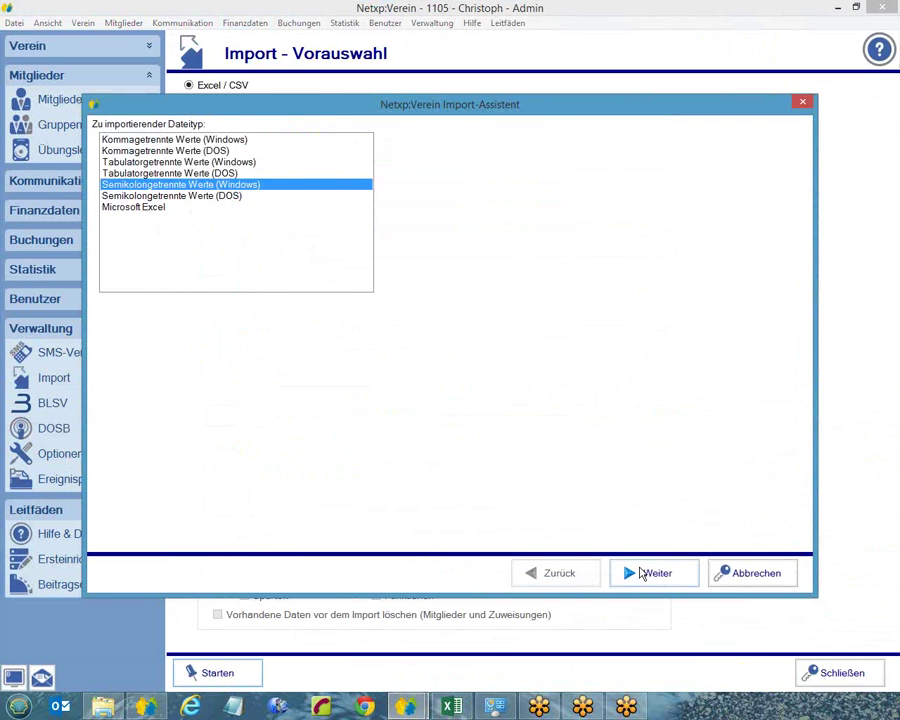
Advance to the file step and browse to the copied import file
{"action": "left_click", "coordinate": [642, 572]}
{"action": "left_click", "coordinate": [454, 140]}
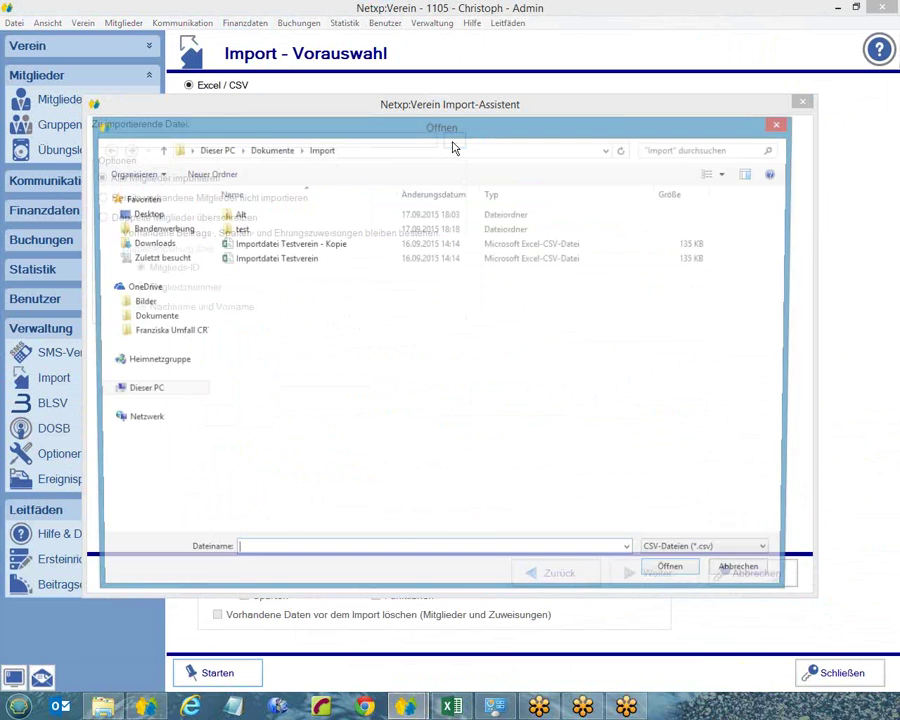
{"action": "double_click", "coordinate": [290, 244]}
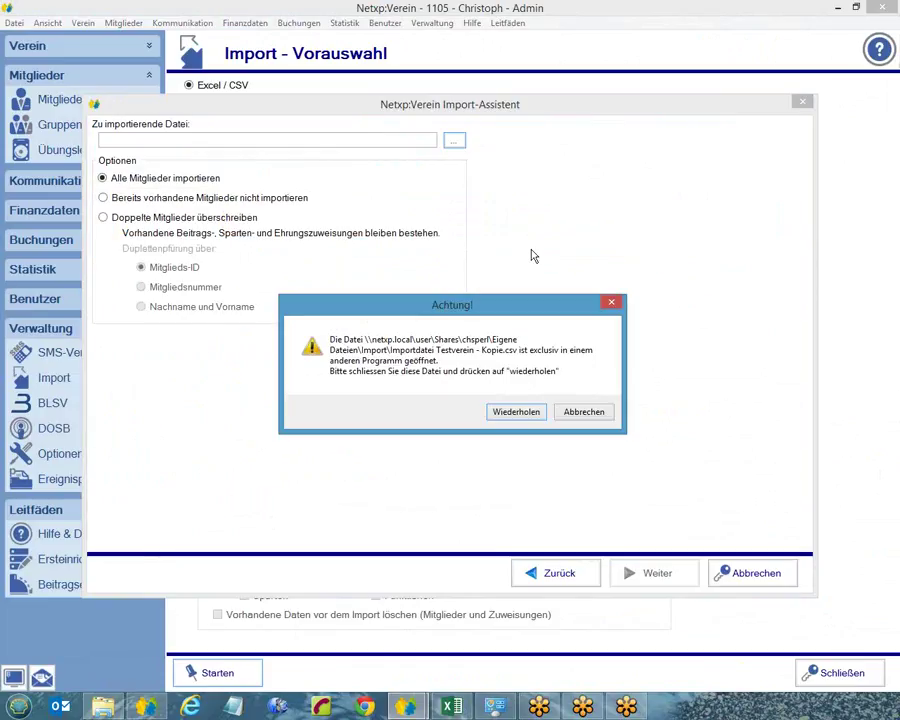
Dismiss the file-locked warning and close Excel's copy with Nicht speichern
{"action": "left_click", "coordinate": [572, 412]}
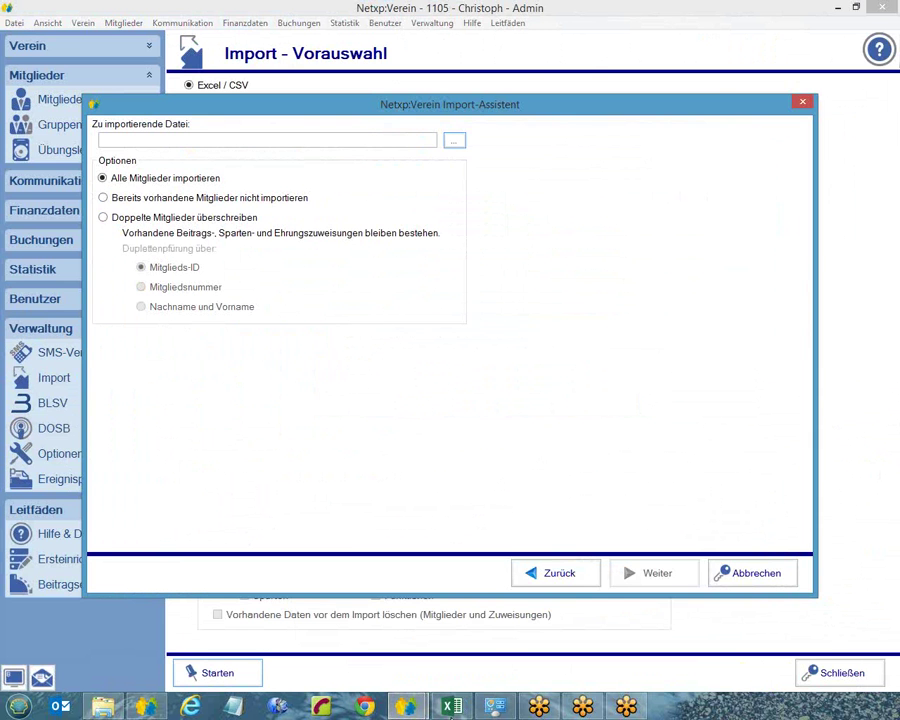
{"action": "left_click", "coordinate": [452, 707]}
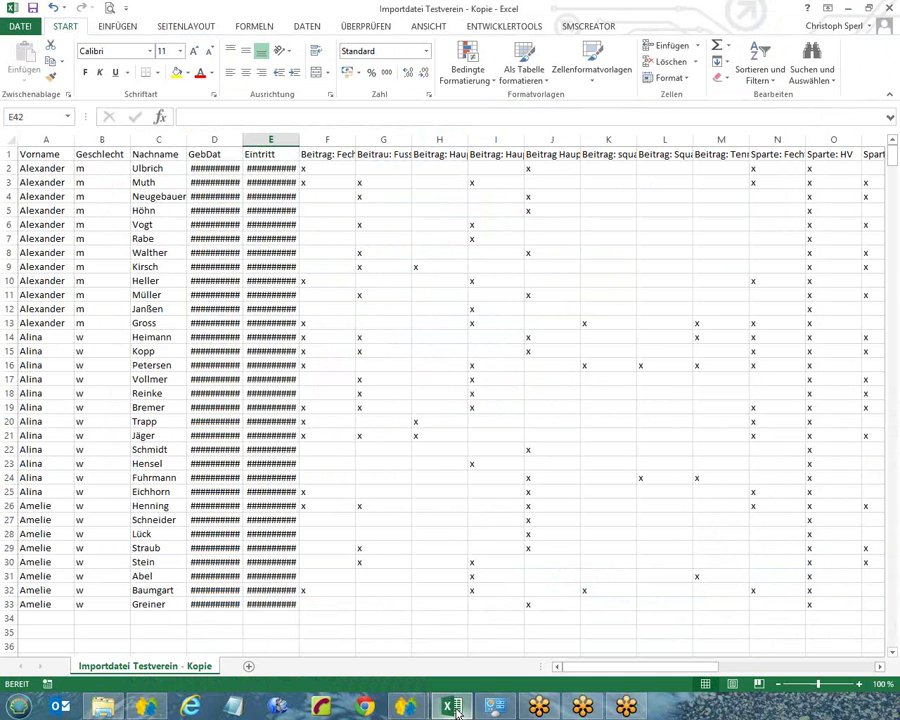
{"action": "left_click", "coordinate": [893, 8]}
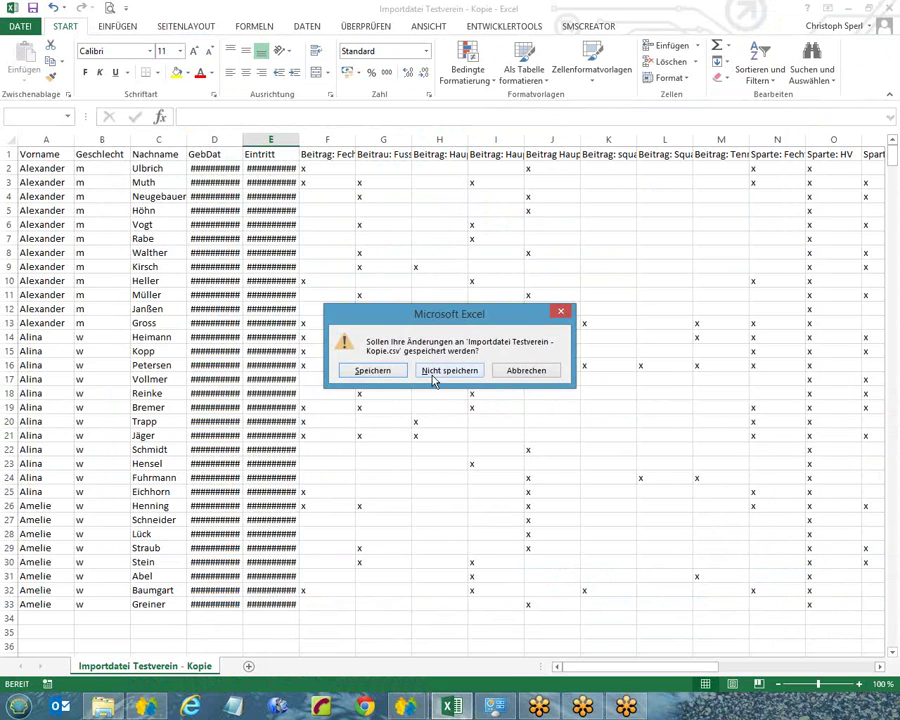
{"action": "left_click", "coordinate": [436, 371]}
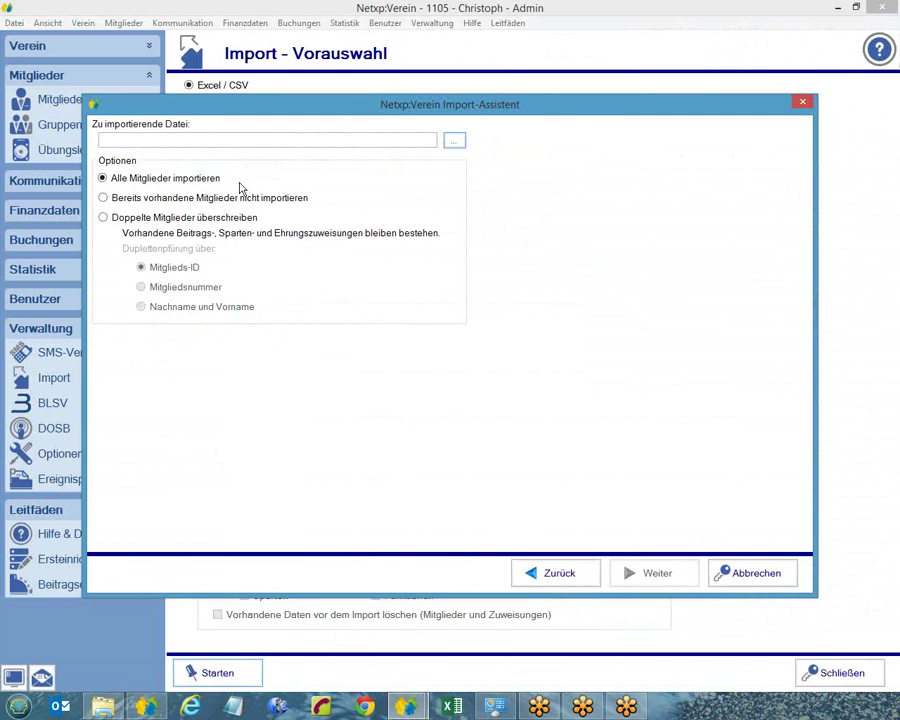
Select Importdatei Testverein - Kopie as the import file and advance to field mapping
{"action": "left_click", "coordinate": [454, 140]}
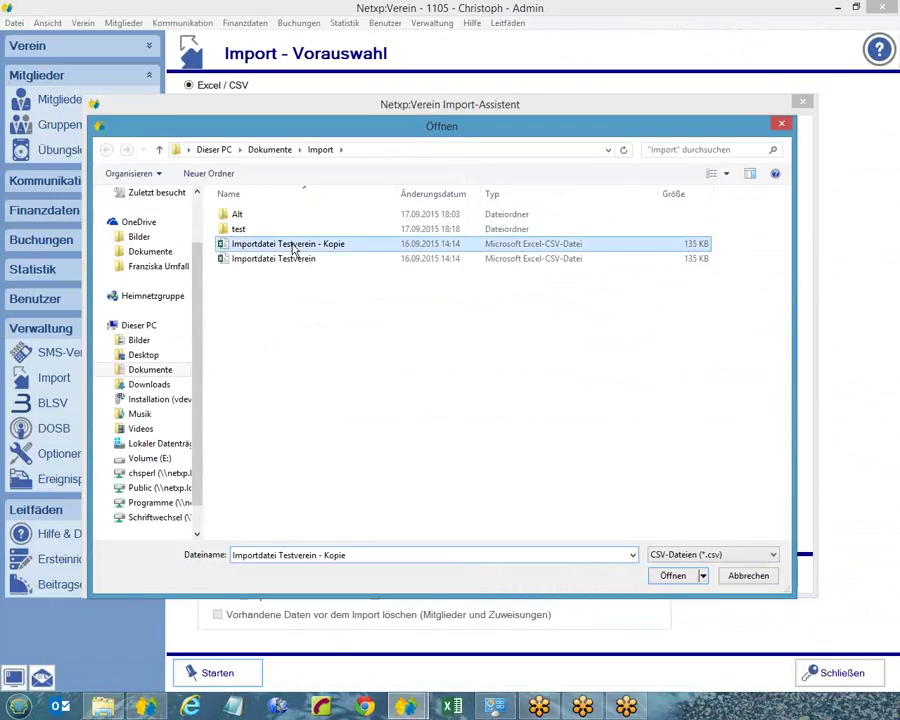
{"action": "double_click", "coordinate": [293, 245]}
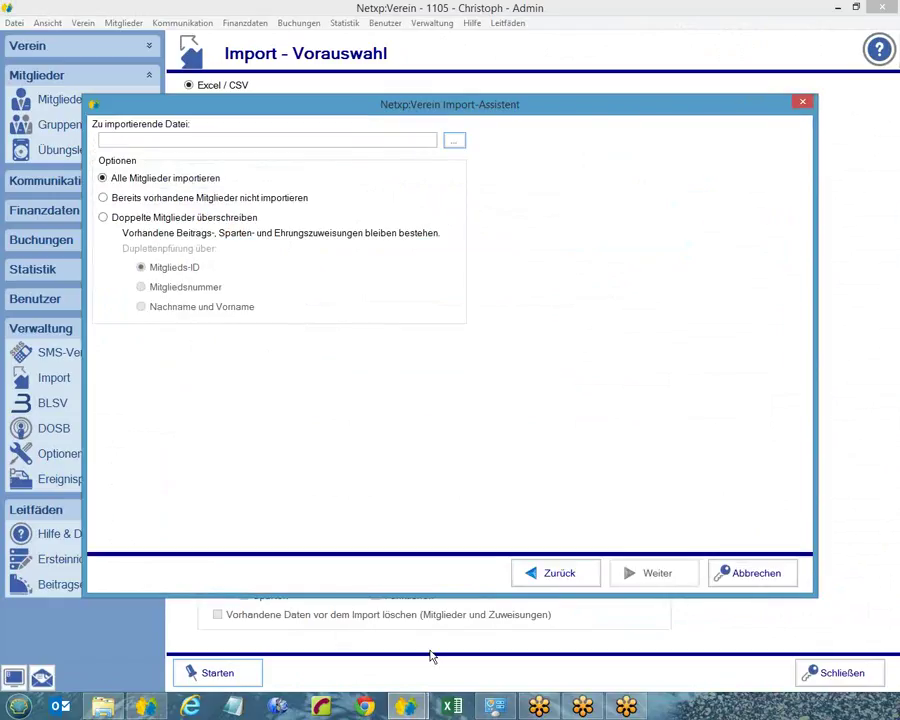
{"action": "mouse_move", "coordinate": [423, 692]}
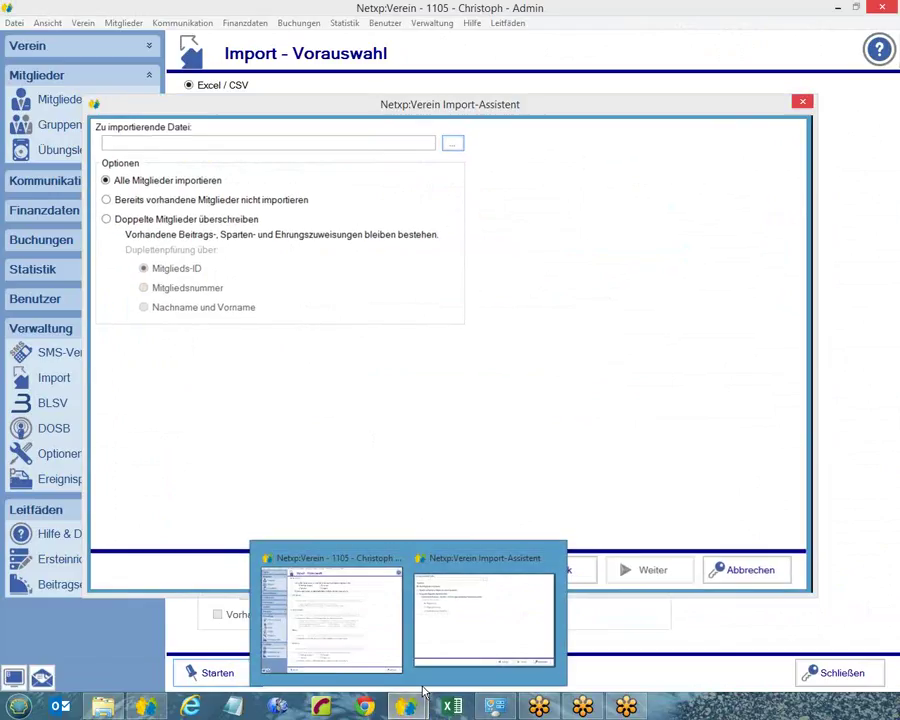
{"action": "left_click", "coordinate": [500, 626]}
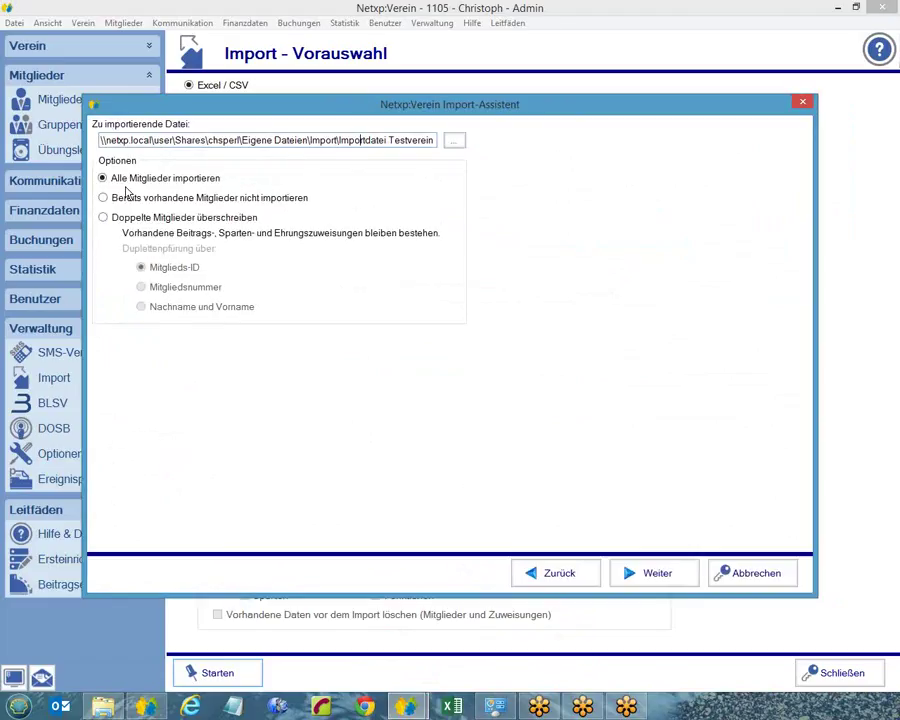
{"action": "left_click", "coordinate": [645, 565]}
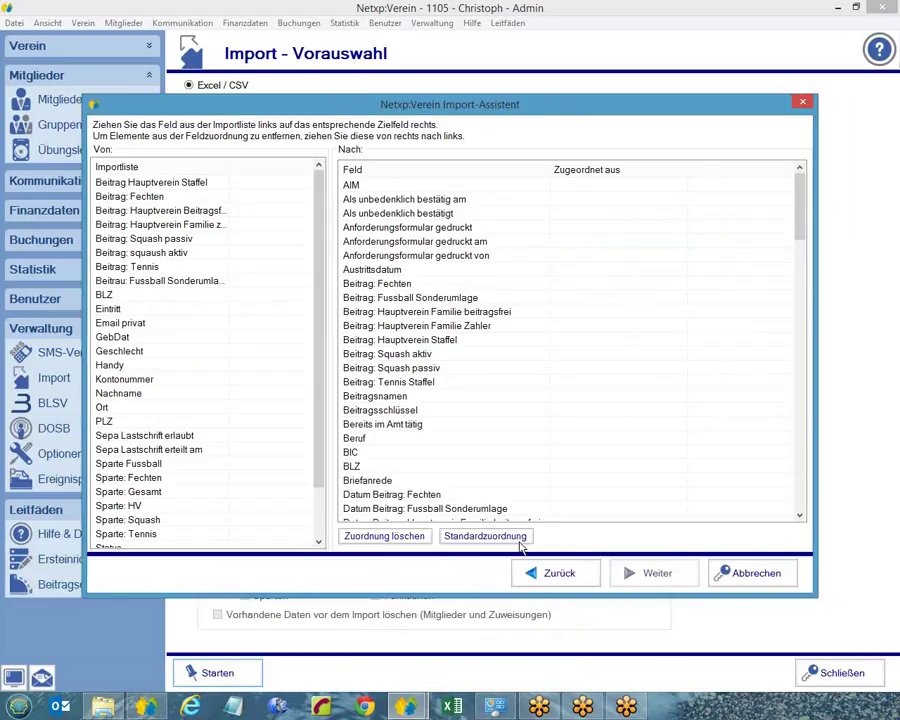
Apply Standardzuordnung and map the Hauptverein, Squash, Tennis and Fussball Sonderumlage fee columns
{"action": "left_click", "coordinate": [466, 536]}
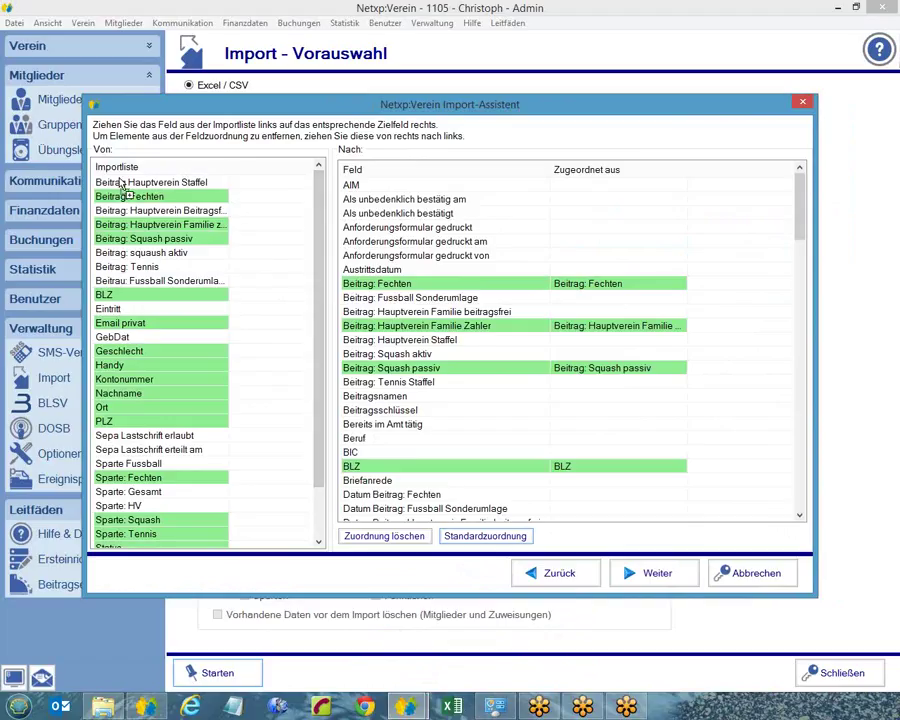
{"action": "left_click_drag", "start_coordinate": [143, 184], "coordinate": [415, 347]}
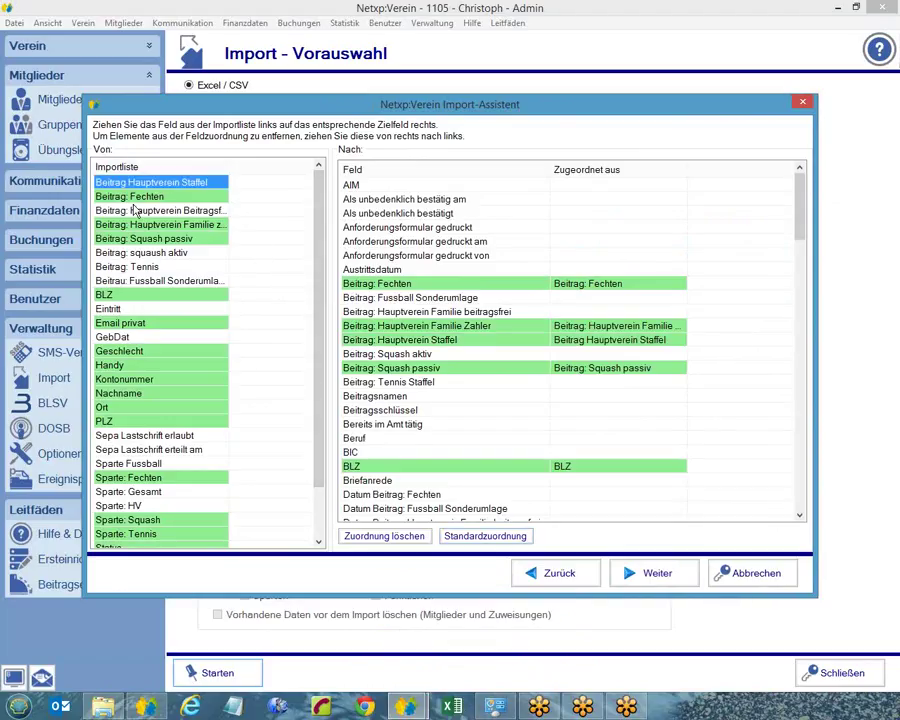
{"action": "left_click_drag", "start_coordinate": [140, 210], "coordinate": [428, 315]}
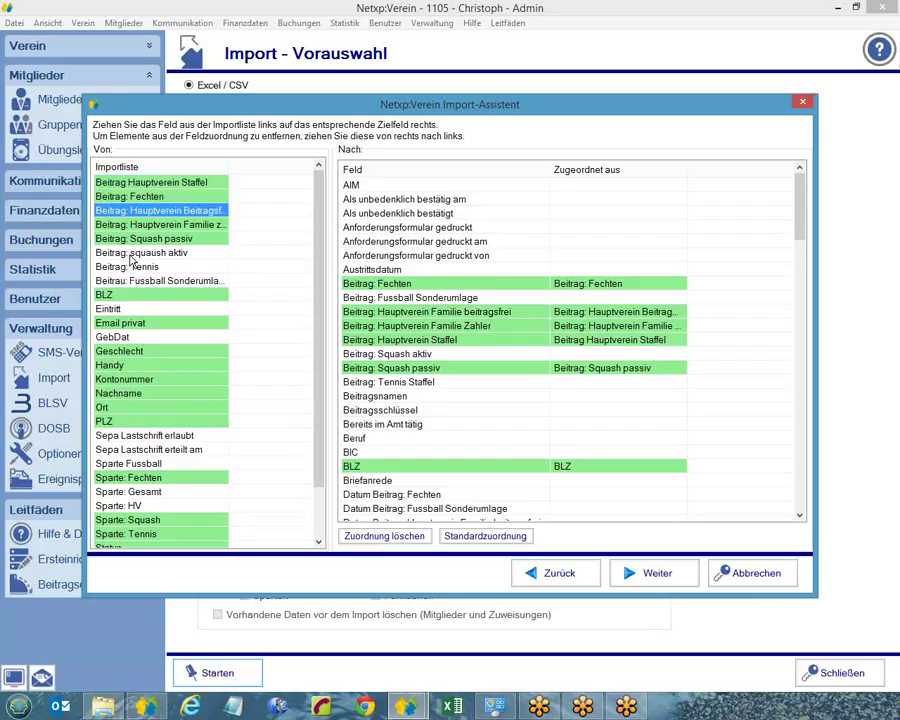
{"action": "mouse_move", "coordinate": [140, 252]}
{"action": "left_mouse_down"}
{"action": "mouse_move", "coordinate": [408, 366]}
{"action": "mouse_move", "coordinate": [400, 354]}
{"action": "left_mouse_up"}
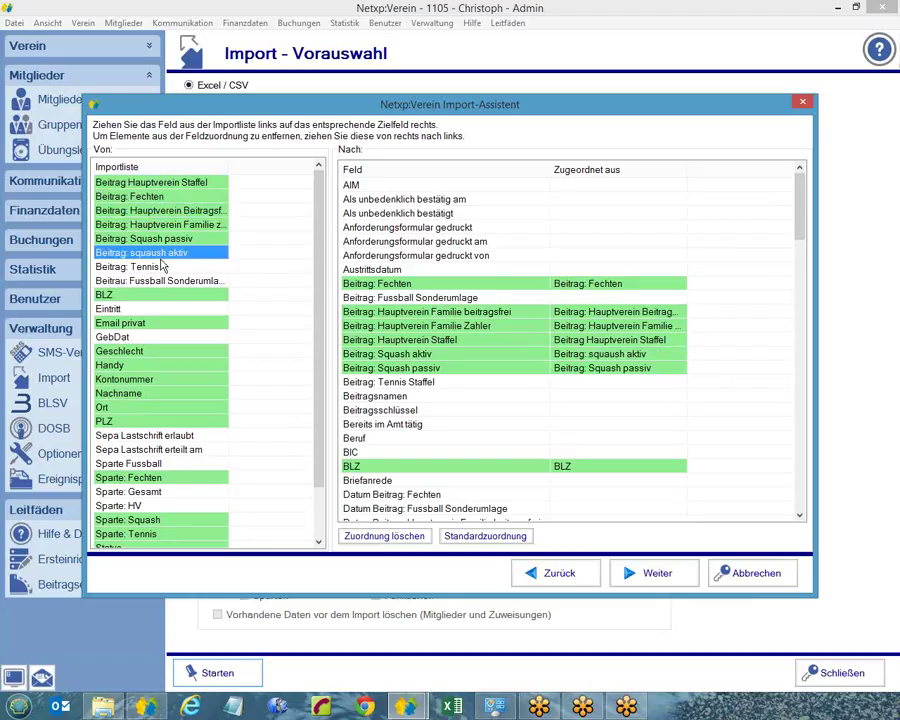
{"action": "mouse_move", "coordinate": [160, 267]}
{"action": "left_mouse_down"}
{"action": "mouse_move", "coordinate": [168, 280]}
{"action": "mouse_move", "coordinate": [406, 384]}
{"action": "left_mouse_up"}
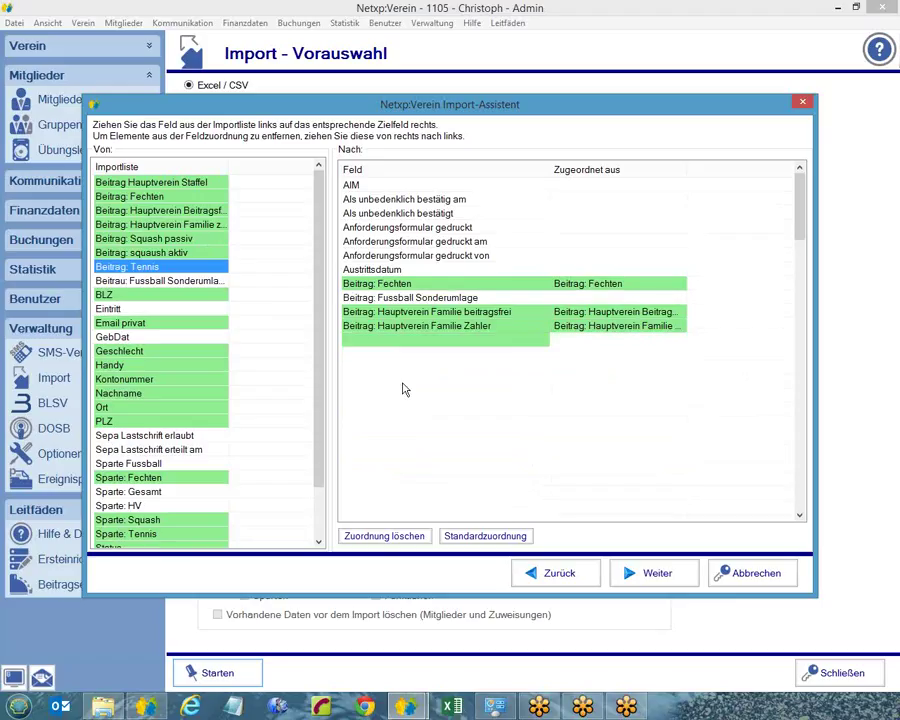
{"action": "left_click_drag", "start_coordinate": [160, 281], "coordinate": [398, 300]}
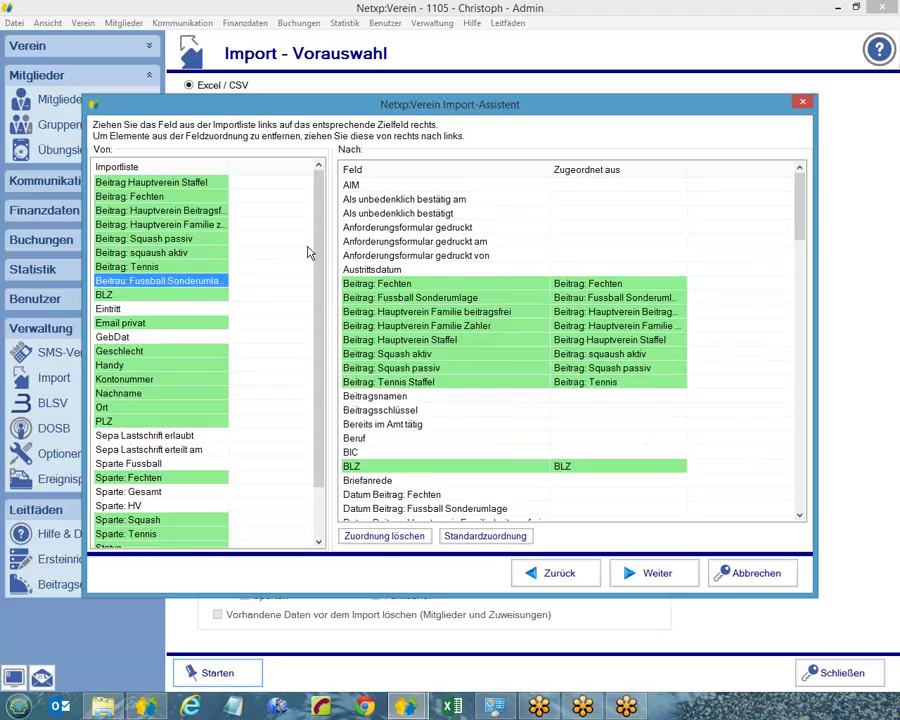
Map Eintritt to Eintrittsdatum and GebDat to Geburtsdatum
{"action": "scroll", "coordinate": [322, 249], "scroll_direction": "down", "scroll_amount": 1}
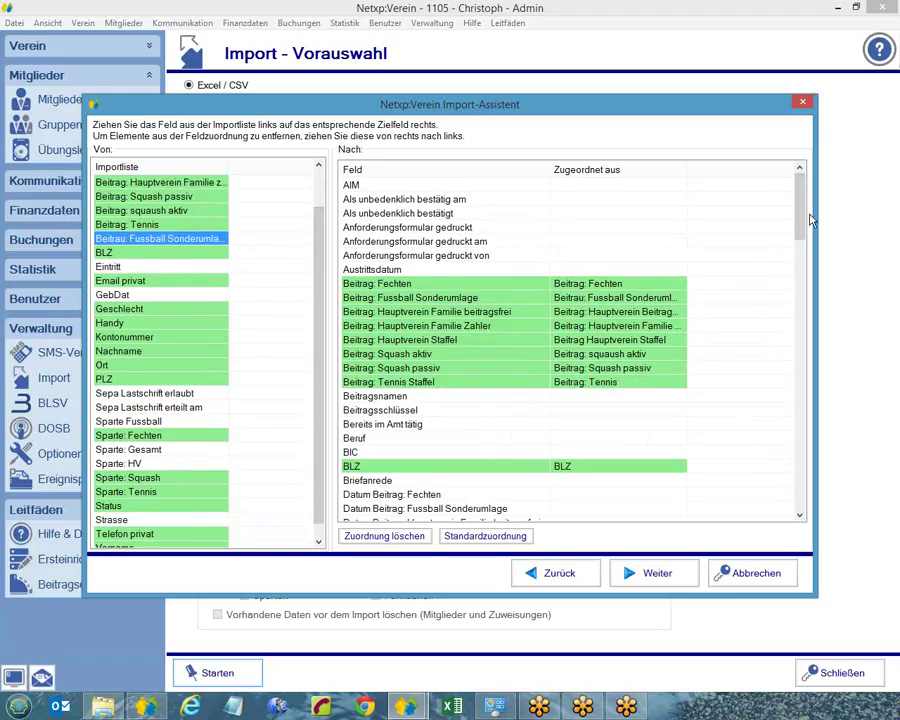
{"action": "left_click", "coordinate": [794, 240]}
{"action": "scroll", "coordinate": [410, 287], "scroll_direction": "down", "scroll_amount": 7}
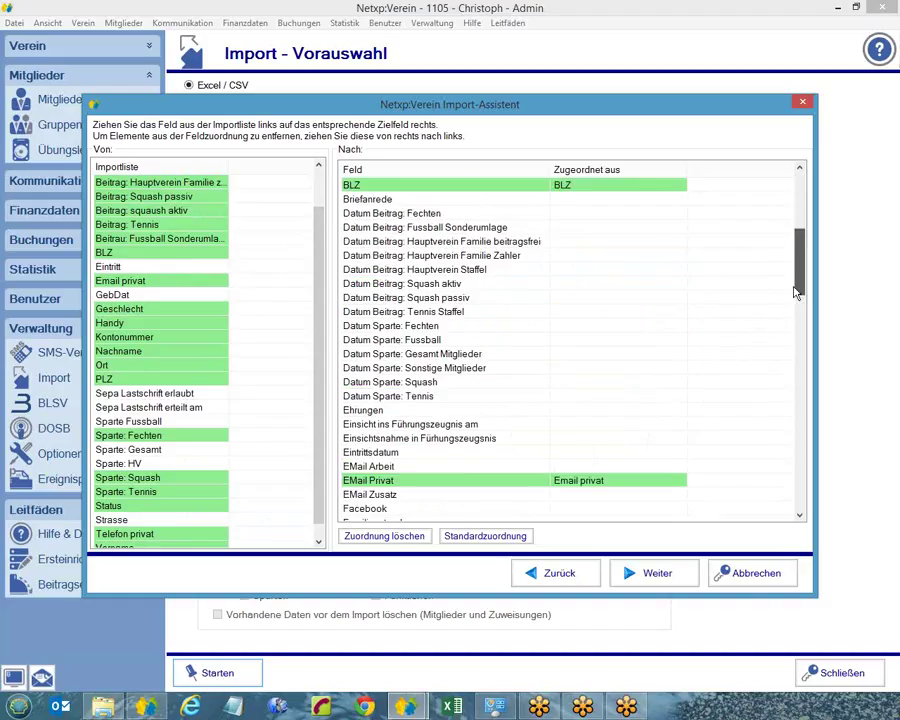
{"action": "scroll", "coordinate": [410, 287], "scroll_direction": "down", "scroll_amount": 3}
{"action": "left_click_drag", "start_coordinate": [176, 266], "coordinate": [400, 312]}
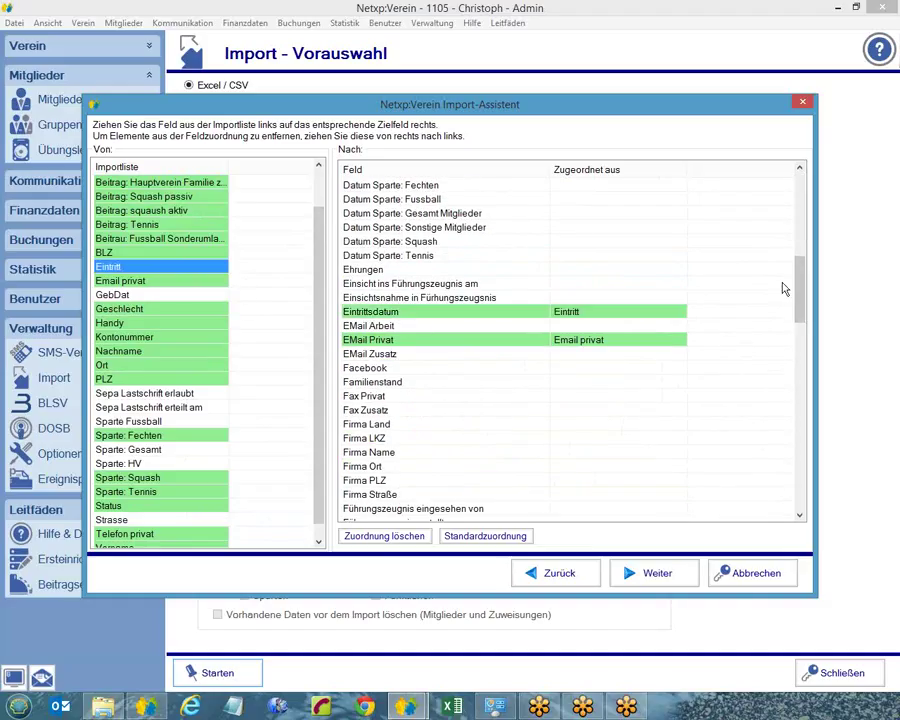
{"action": "left_click_drag", "start_coordinate": [800, 283], "coordinate": [797, 330]}
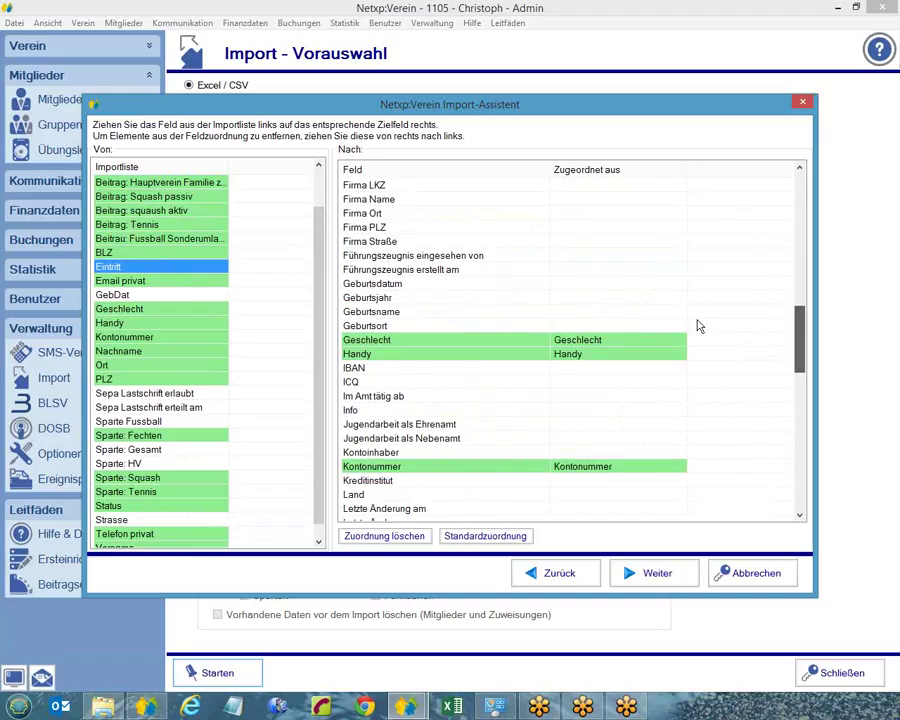
{"action": "left_click_drag", "start_coordinate": [200, 295], "coordinate": [372, 285]}
{"action": "left_click_drag", "start_coordinate": [790, 329], "coordinate": [796, 386]}
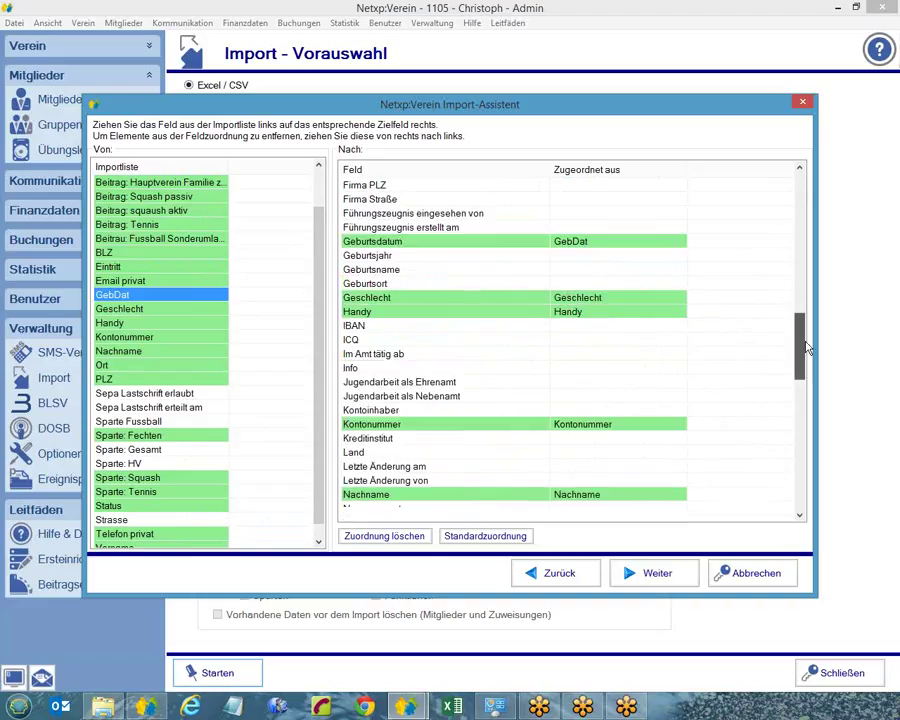
Map both SEPA Lastschrift columns, Sparte Fussball, Sparte: Gesamt and Strasse, then continue
{"action": "left_click_drag", "start_coordinate": [119, 393], "coordinate": [425, 340]}
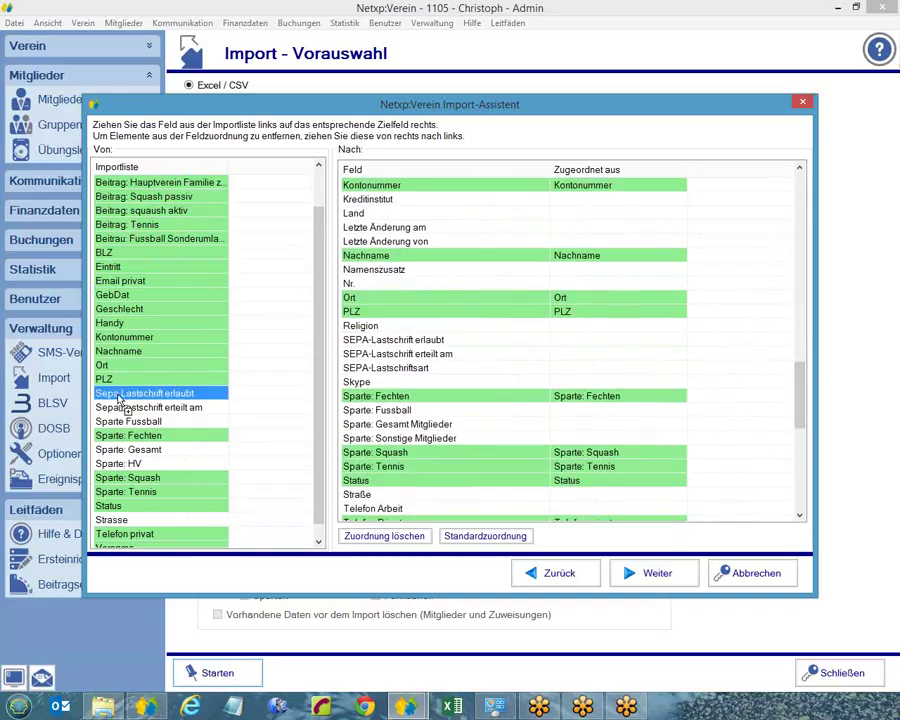
{"action": "mouse_move", "coordinate": [150, 407]}
{"action": "left_mouse_down"}
{"action": "mouse_move", "coordinate": [435, 347]}
{"action": "mouse_move", "coordinate": [445, 356]}
{"action": "left_mouse_up"}
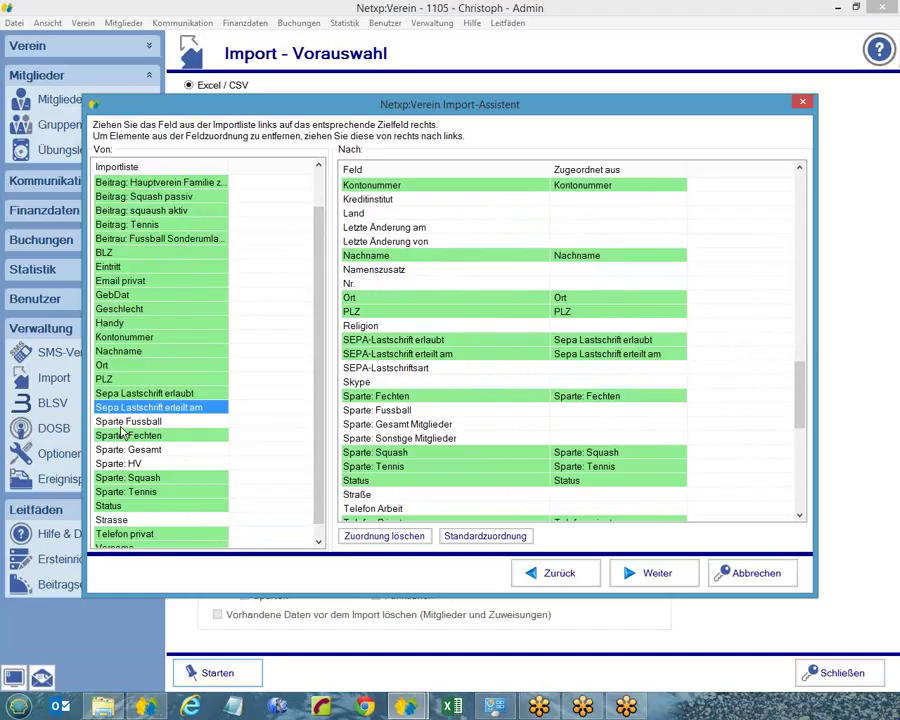
{"action": "left_click_drag", "start_coordinate": [118, 424], "coordinate": [380, 414]}
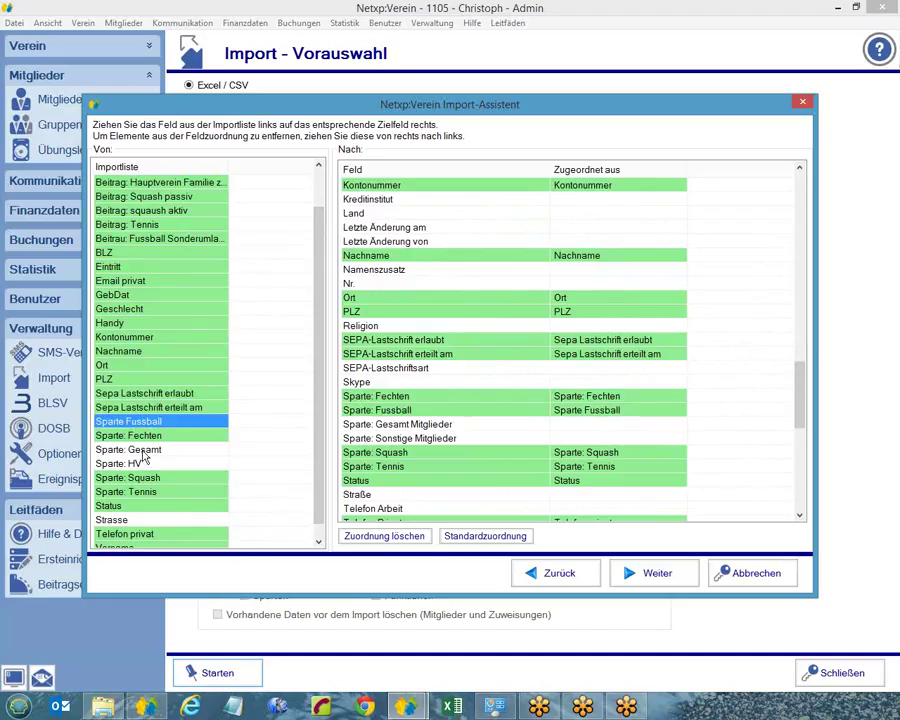
{"action": "mouse_move", "coordinate": [145, 457]}
{"action": "left_mouse_down"}
{"action": "mouse_move", "coordinate": [297, 450]}
{"action": "mouse_move", "coordinate": [407, 431]}
{"action": "mouse_move", "coordinate": [402, 437]}
{"action": "left_mouse_up"}
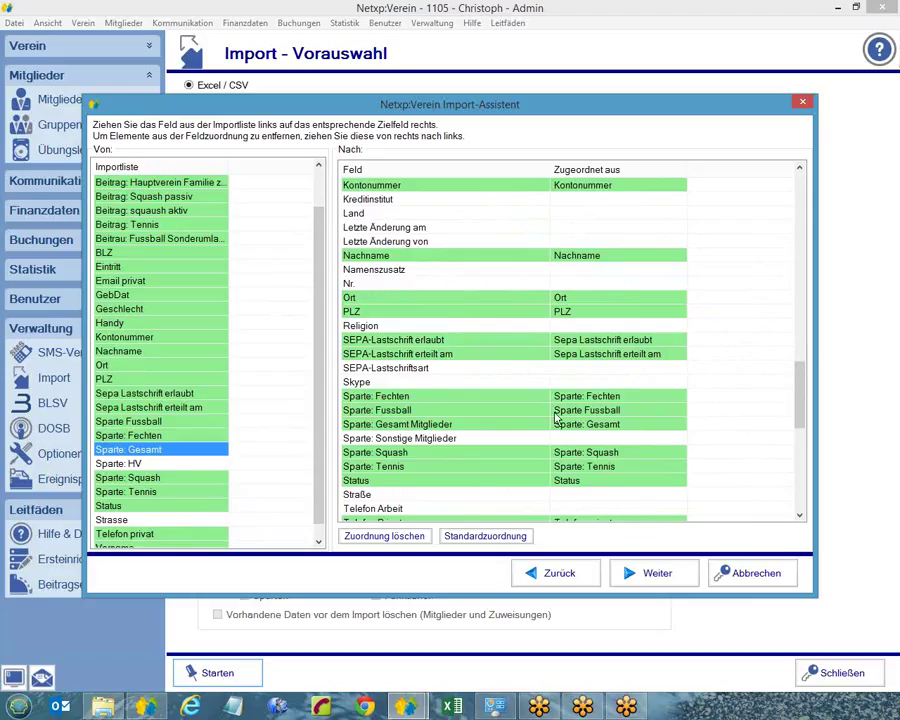
{"action": "left_click_drag", "start_coordinate": [803, 373], "coordinate": [804, 430]}
{"action": "mouse_move", "coordinate": [130, 520]}
{"action": "left_mouse_down"}
{"action": "mouse_move", "coordinate": [420, 410]}
{"action": "mouse_move", "coordinate": [370, 340]}
{"action": "left_mouse_up"}
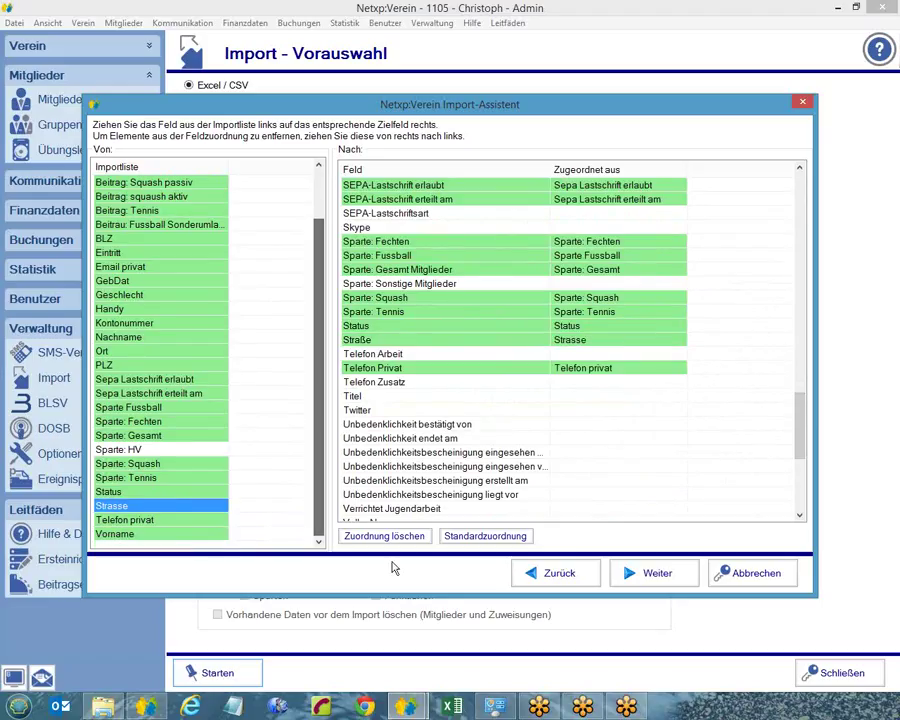
{"action": "left_click", "coordinate": [655, 576]}
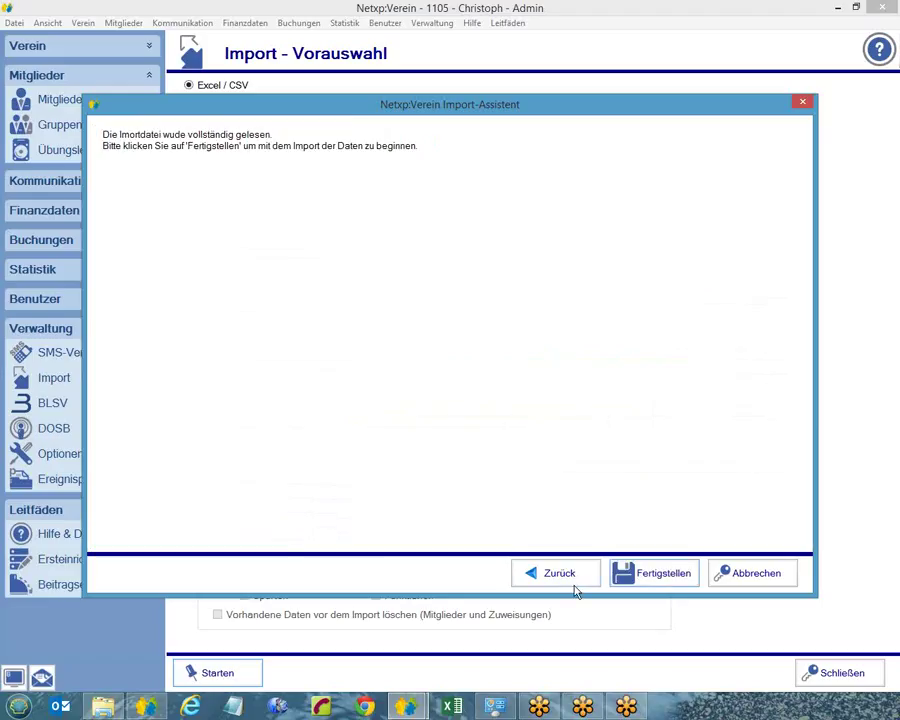
Run the import with Fertigstellen and acknowledge the Import abgeschlossen message with OK
{"action": "left_click", "coordinate": [657, 577]}
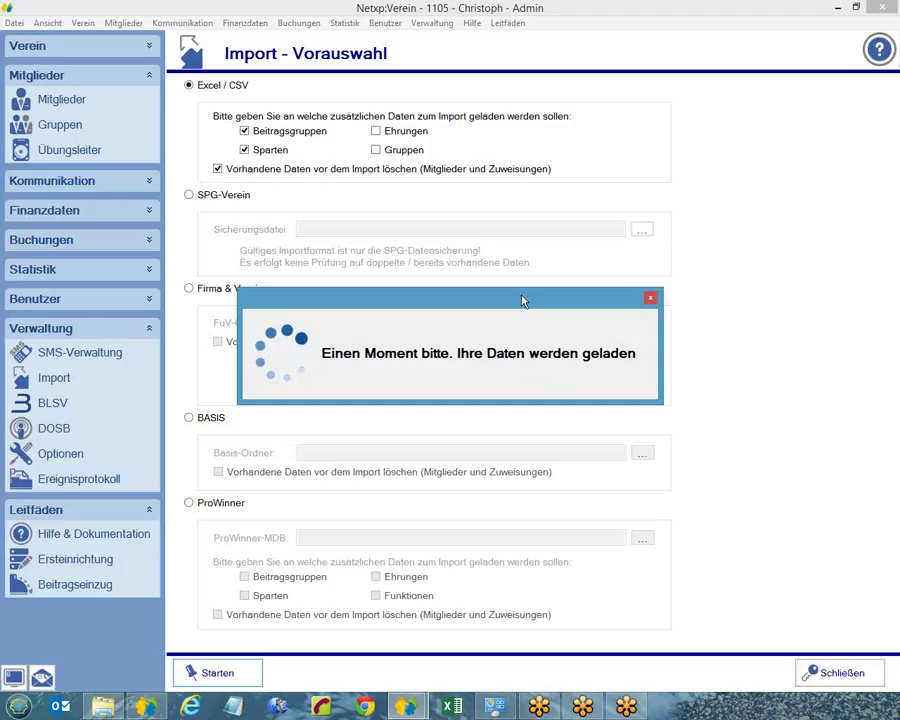
{"action": "mouse_move", "coordinate": [448, 308]}
{"action": "left_mouse_down"}
{"action": "mouse_move", "coordinate": [507, 305]}
{"action": "mouse_move", "coordinate": [392, 316]}
{"action": "mouse_move", "coordinate": [486, 305]}
{"action": "left_mouse_up"}
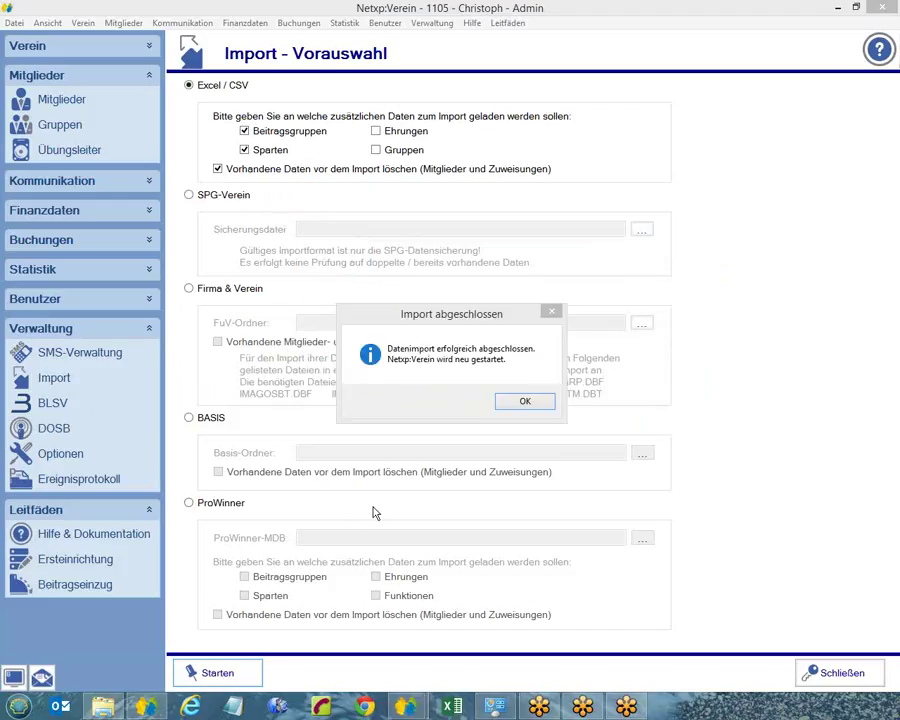
{"action": "left_click_drag", "start_coordinate": [470, 318], "coordinate": [476, 278]}
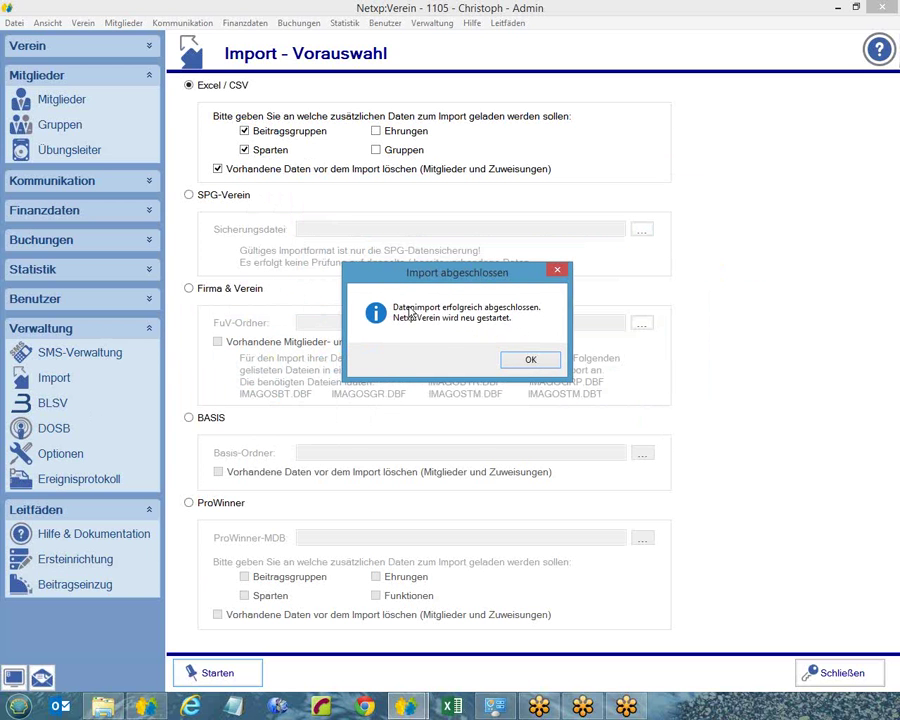
{"action": "left_click", "coordinate": [527, 362]}
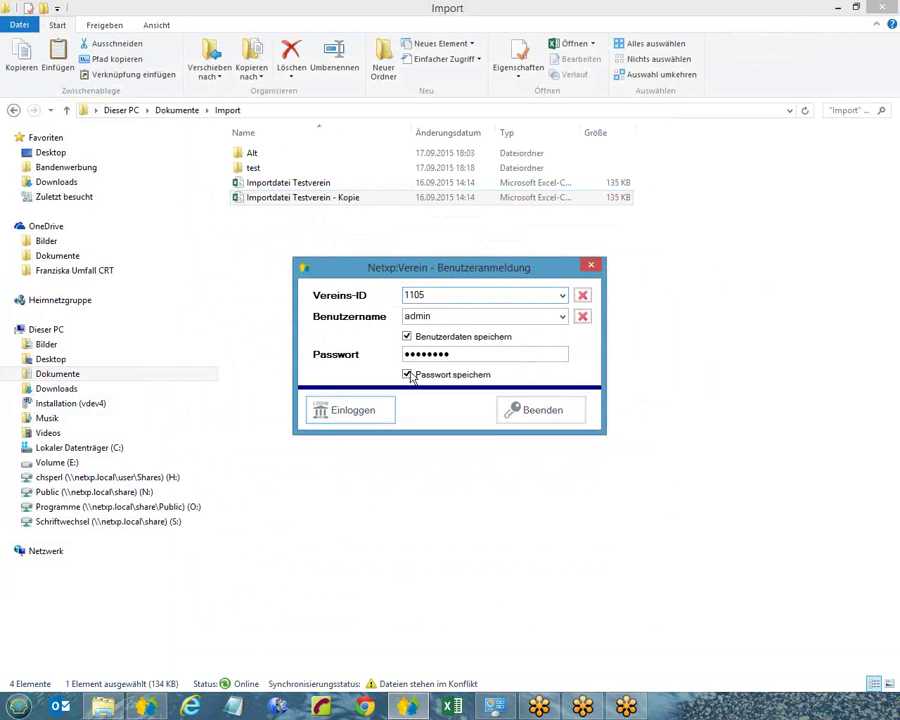
Log back in and check one imported member's record in the 794-member list
{"action": "key", "text": "Return"}
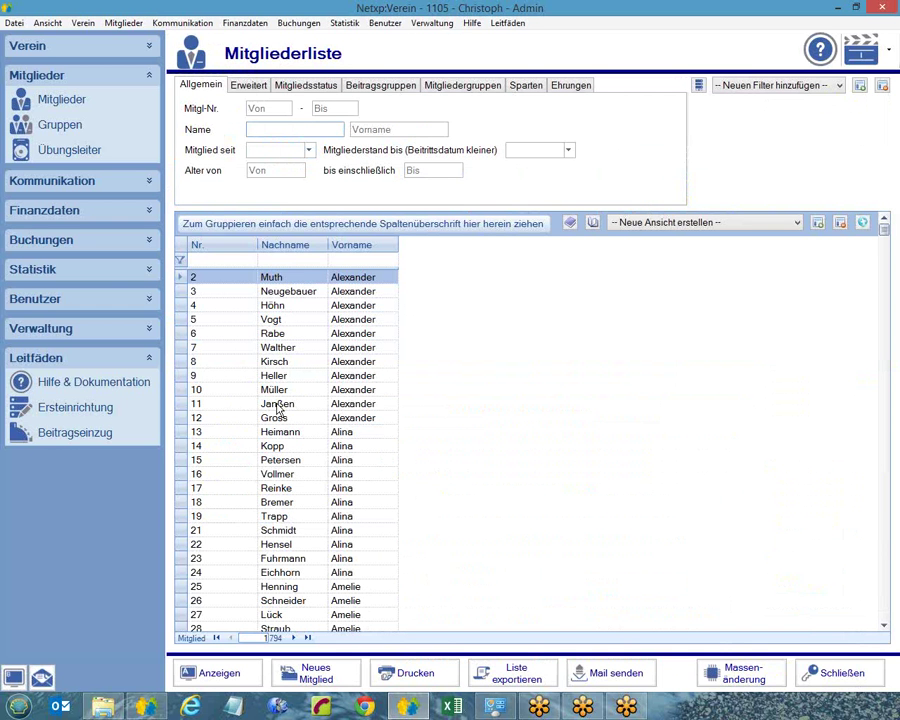
{"action": "left_click", "coordinate": [279, 405]}
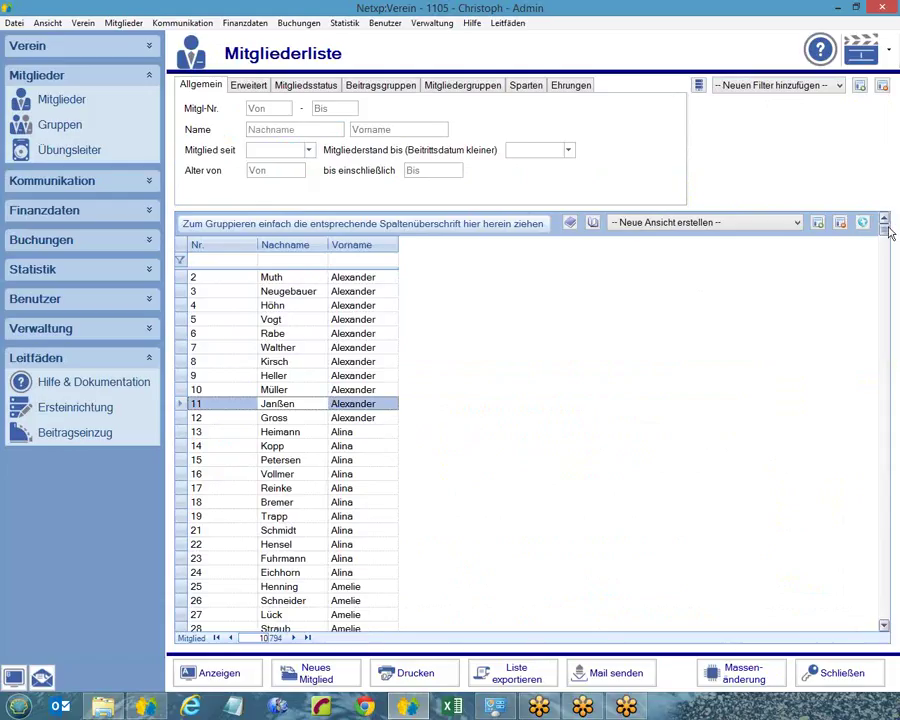
{"action": "left_click_drag", "start_coordinate": [883, 232], "coordinate": [866, 625]}
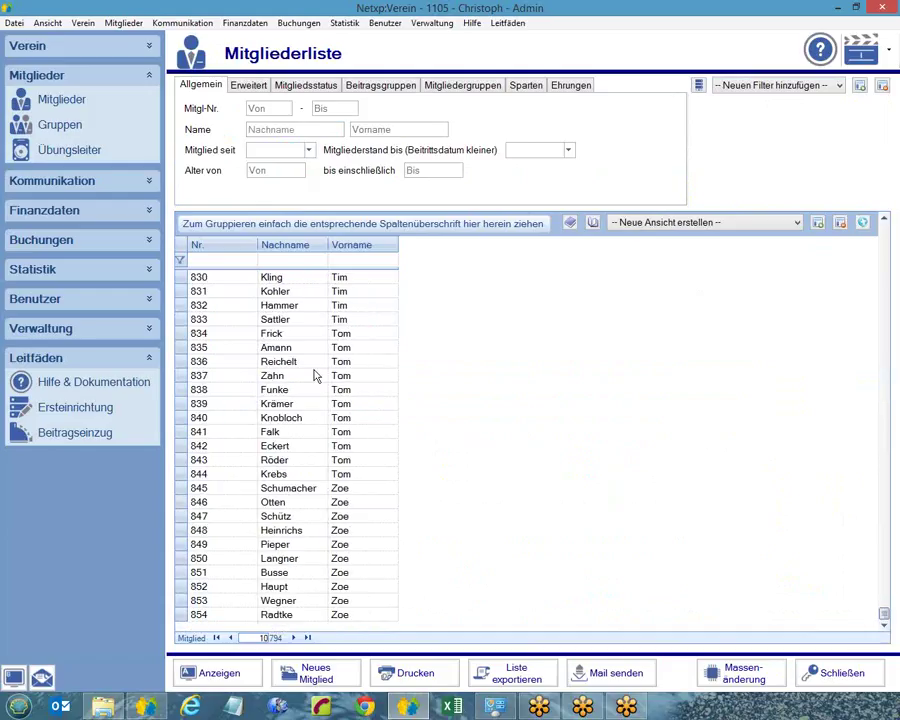
{"action": "double_click", "coordinate": [300, 361]}
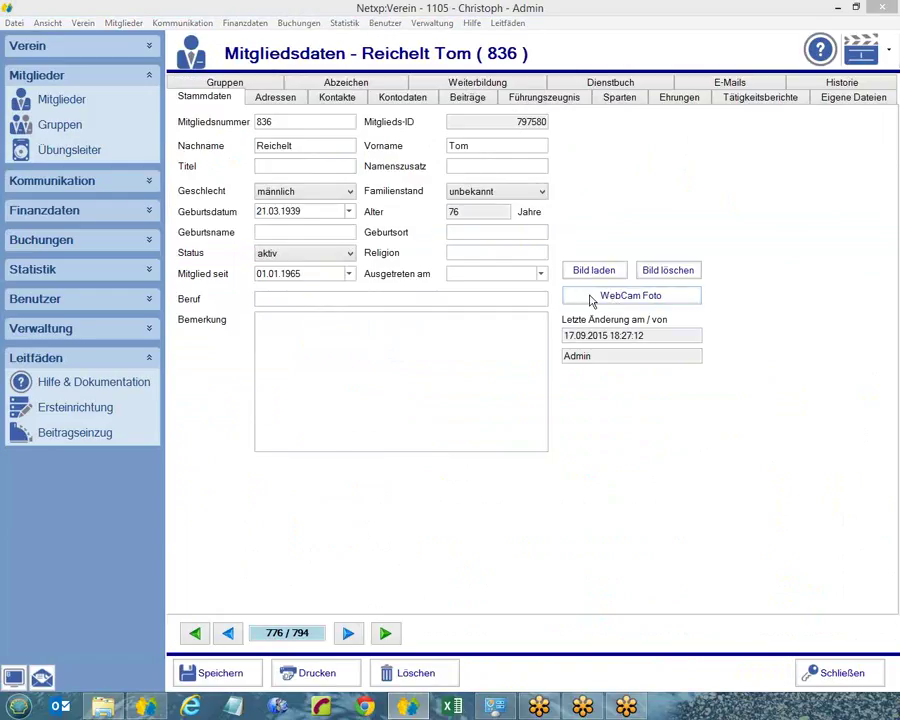
{"action": "left_click", "coordinate": [820, 671]}
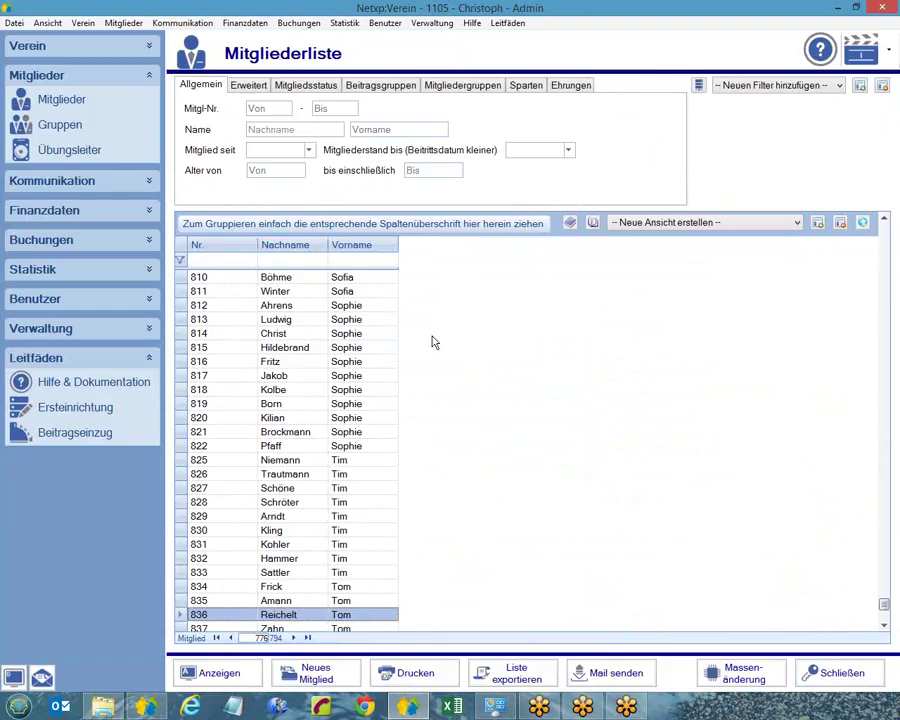